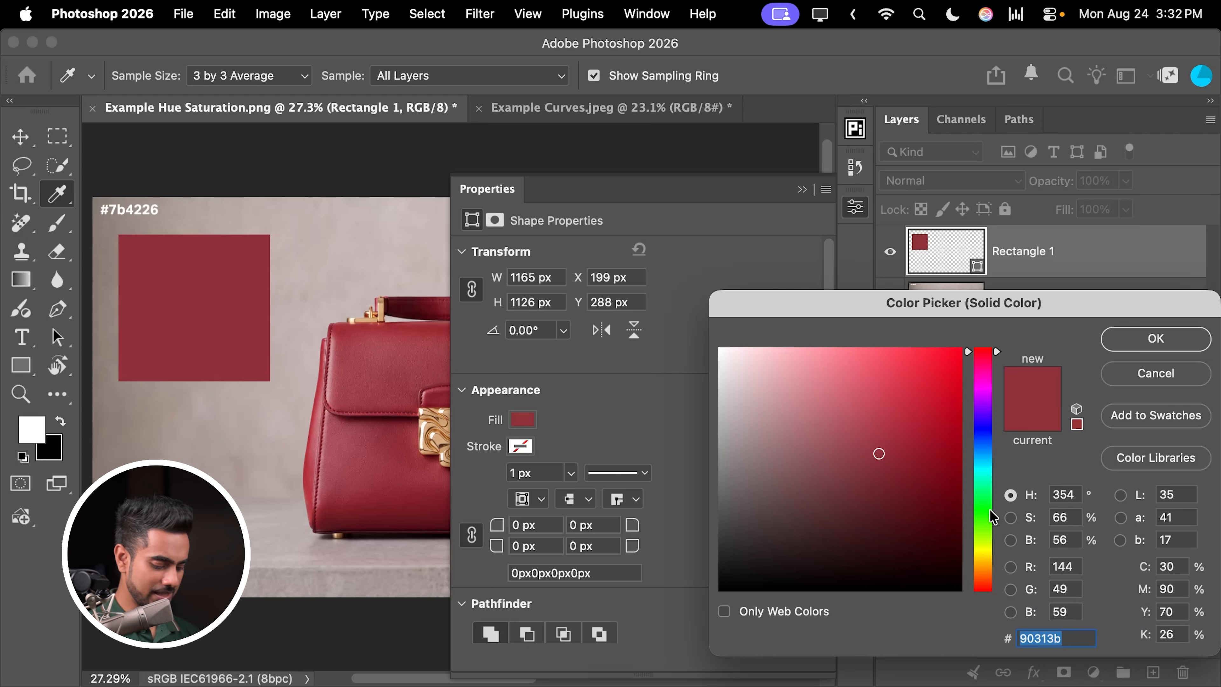
Step: Set the Rectangle 1 swatch's fill colour to hex 7b4226
type("7b")
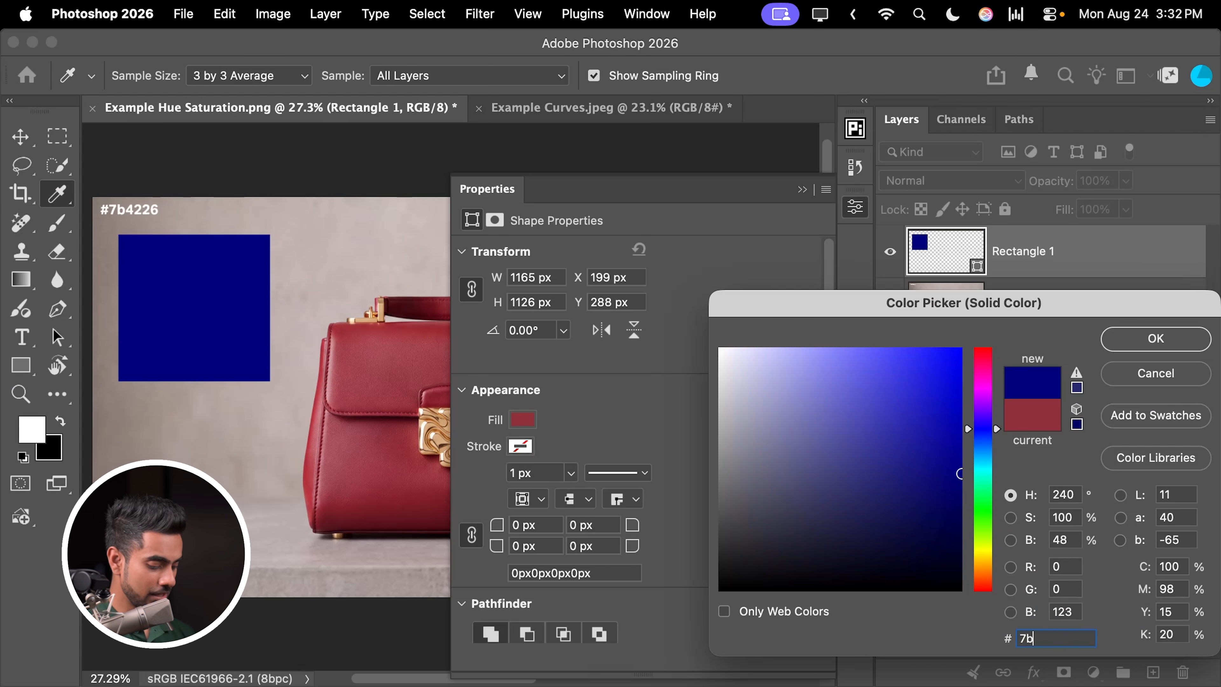
type("422")
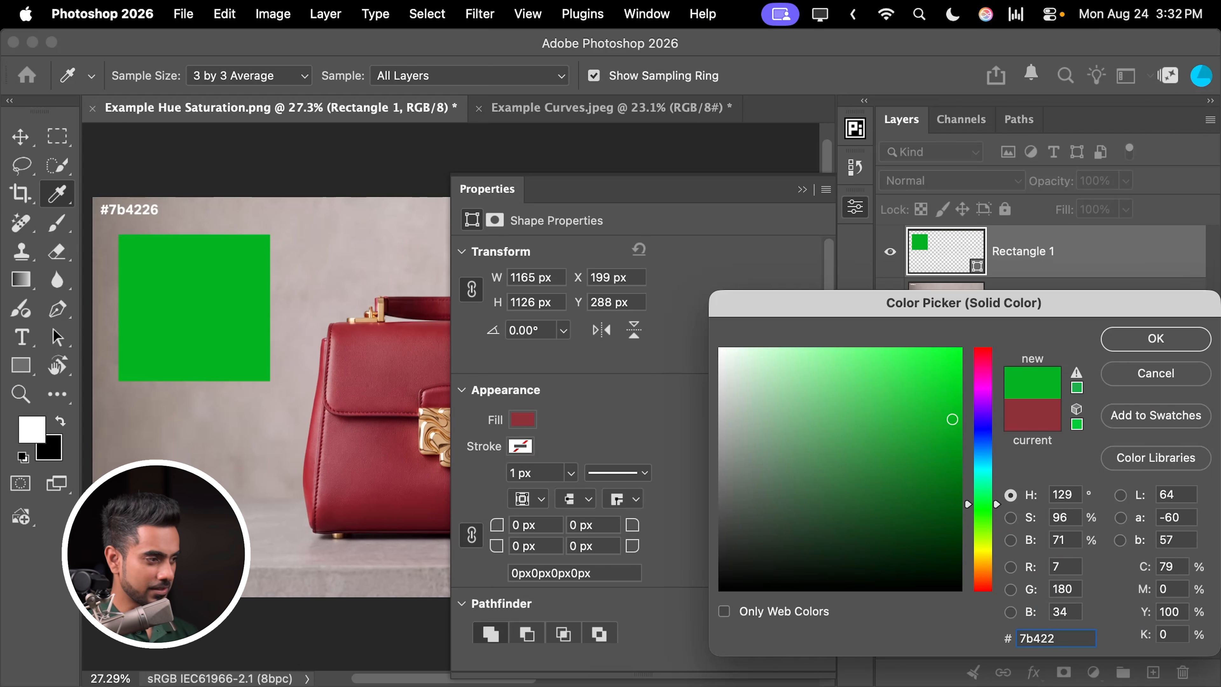
type("6")
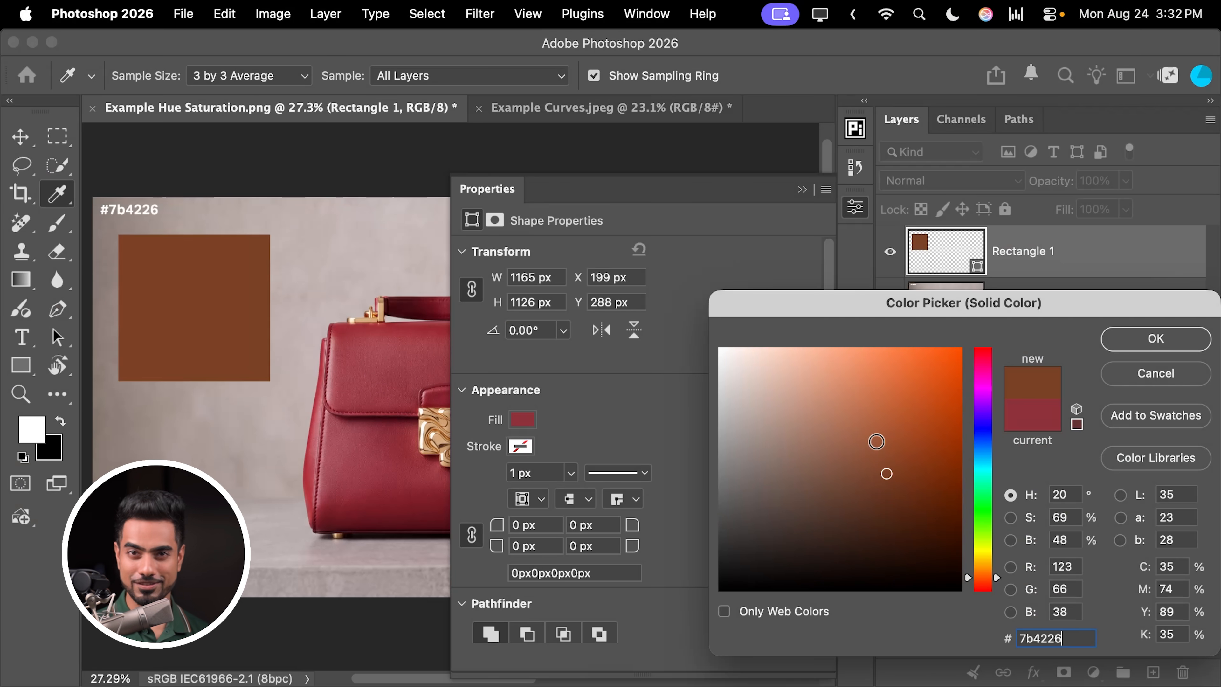
left_click(1154, 339)
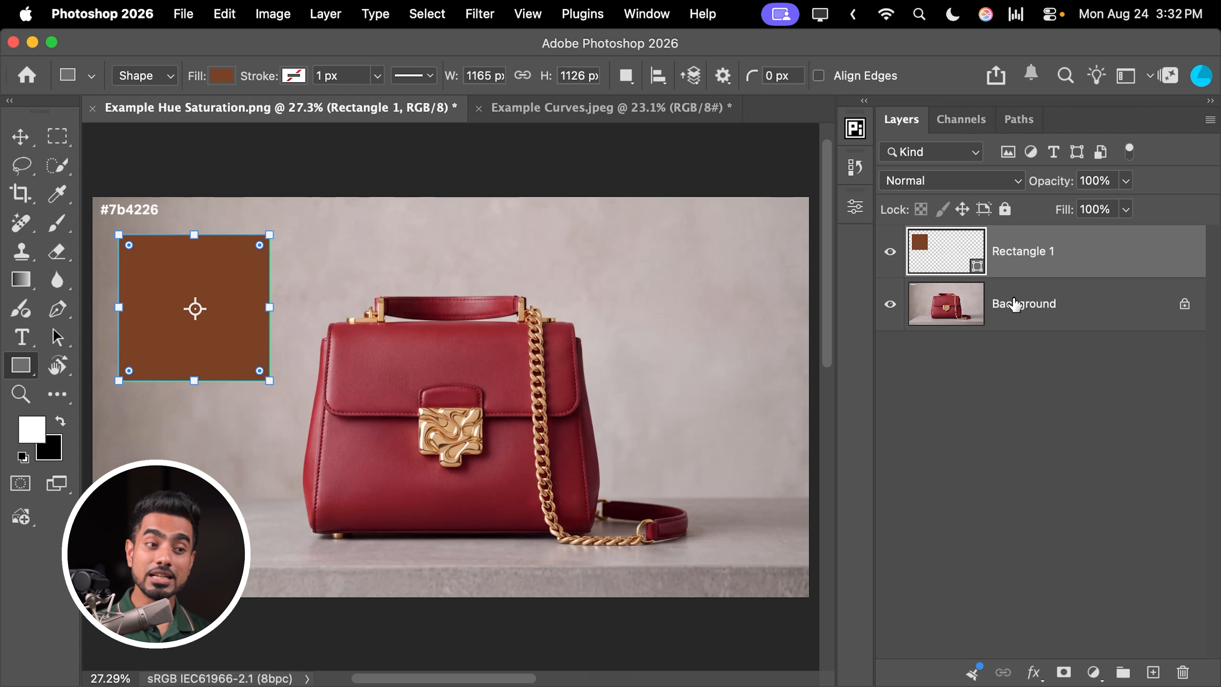
Step: Duplicate the Background layer with the bag photo
left_click(1027, 311)
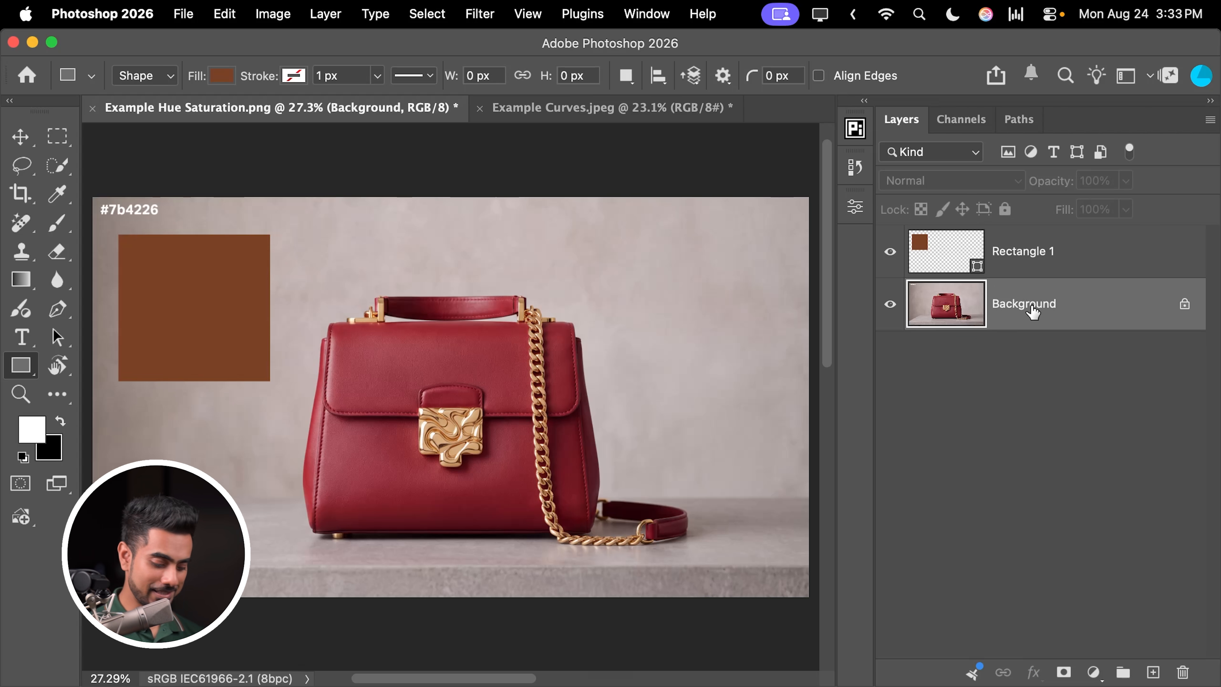
key("super+j")
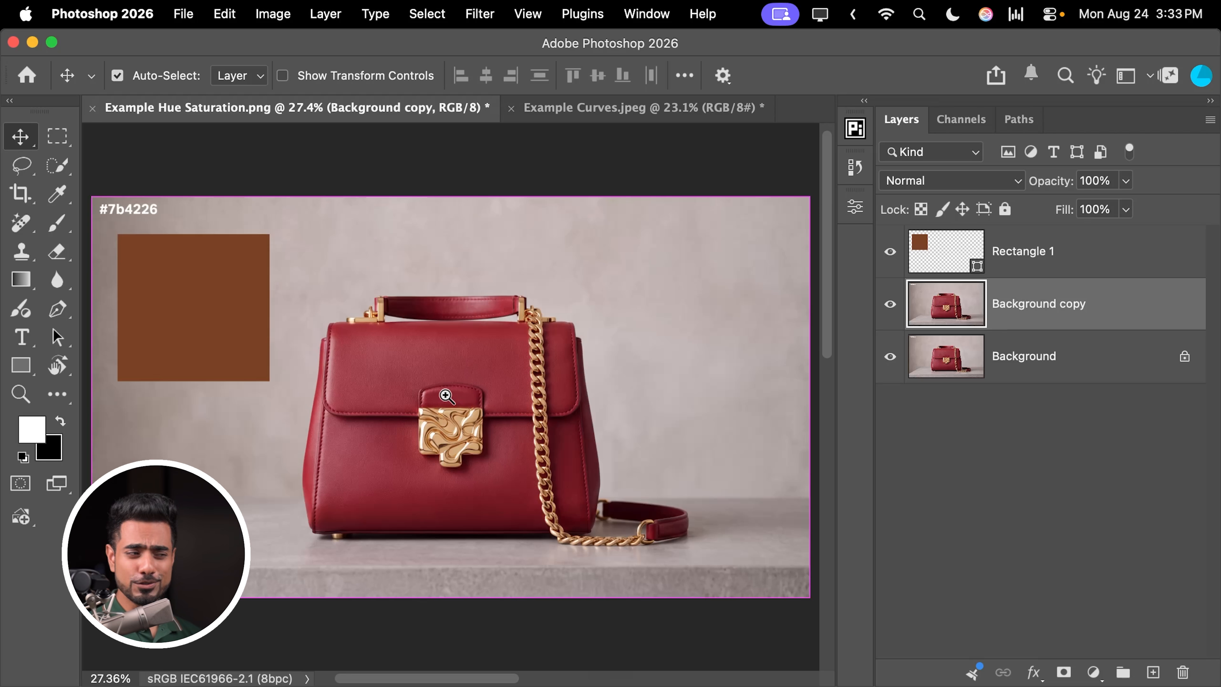
Step: With the Lasso tool, select a freeform patch of plain leather on the bag's flap, above the gold clasp
left_click_drag(446, 395, 483, 386)
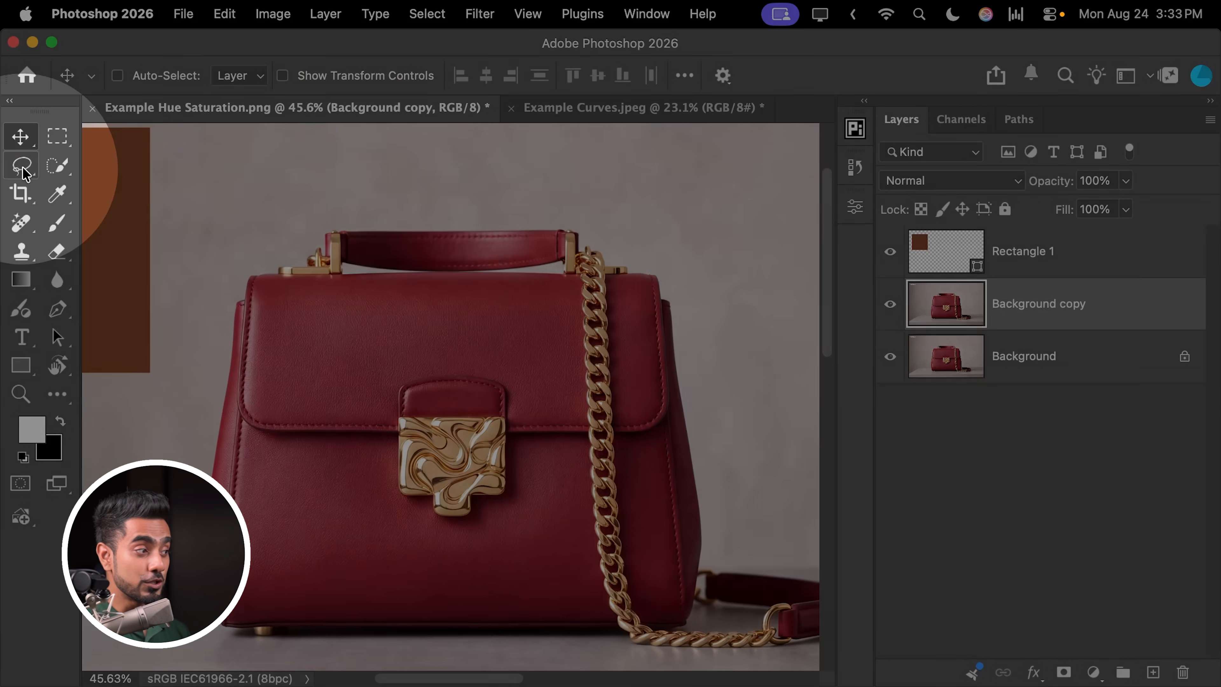
left_click(21, 165)
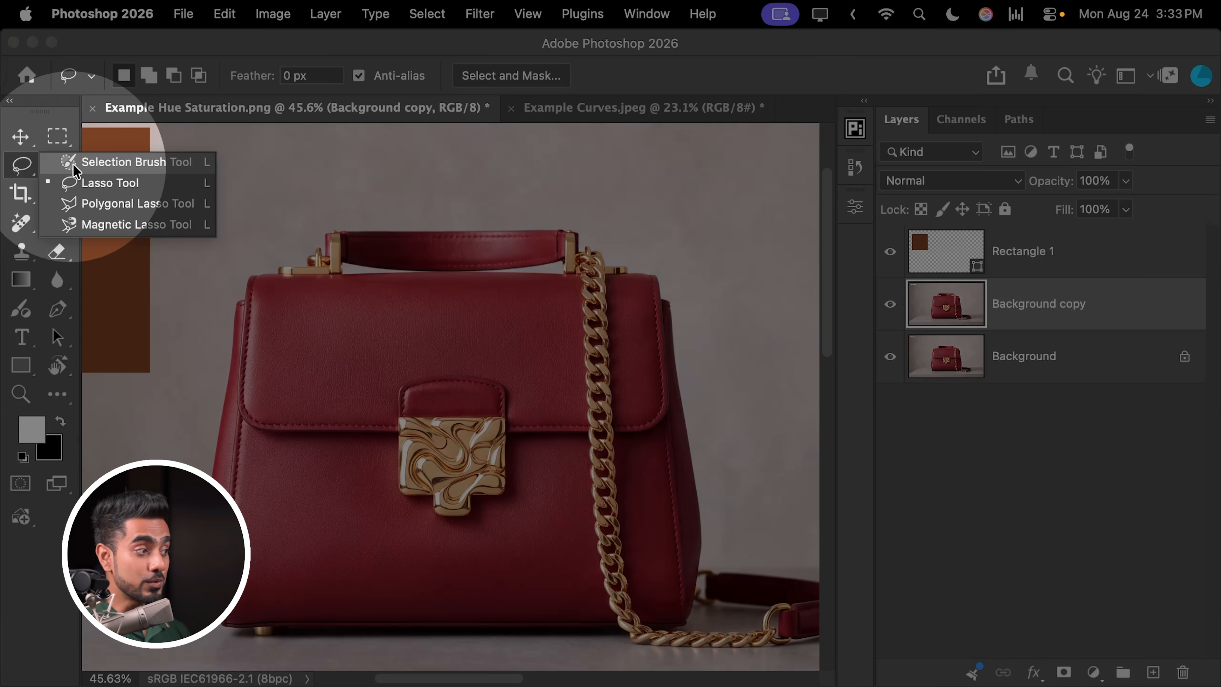
left_click(90, 185)
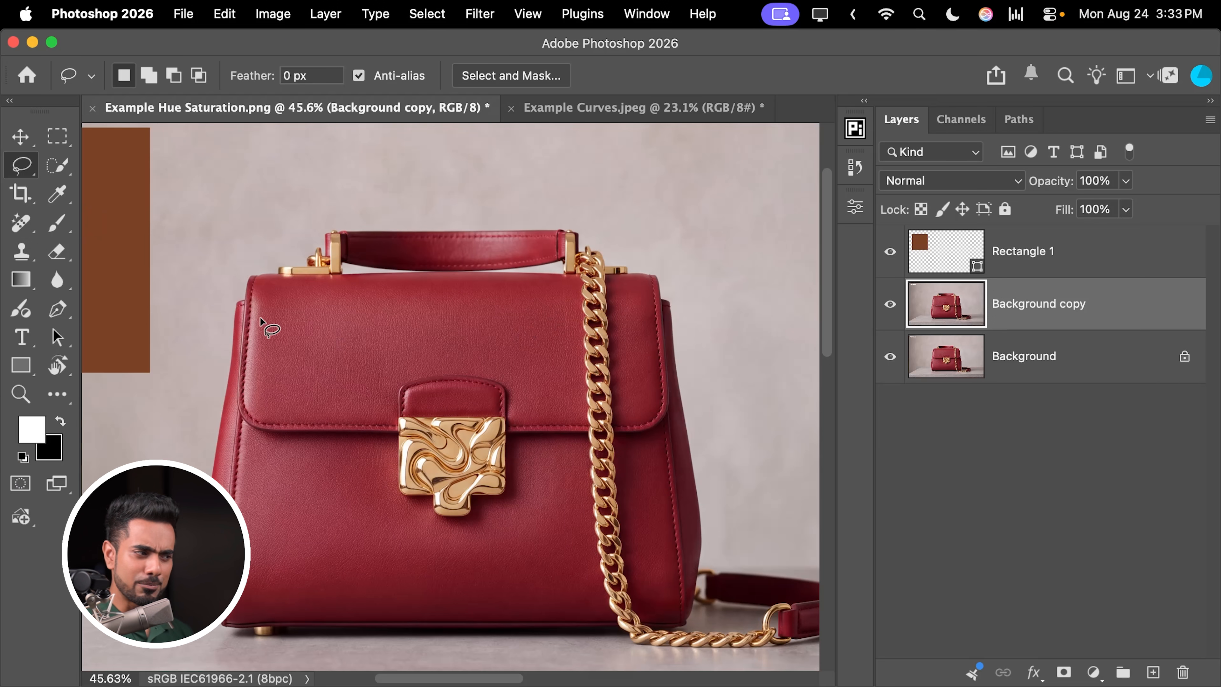
mouse_move(249, 331)
left_mouse_down()
mouse_move(229, 387)
mouse_move(250, 354)
left_mouse_up()
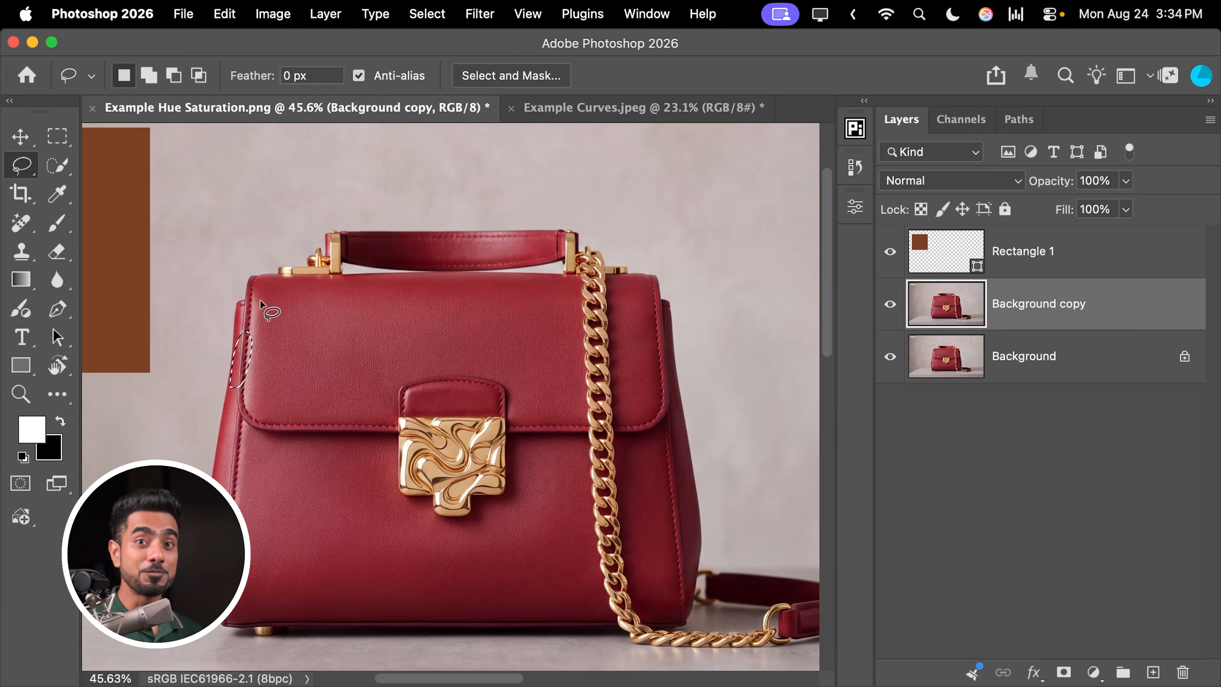
key("super+d")
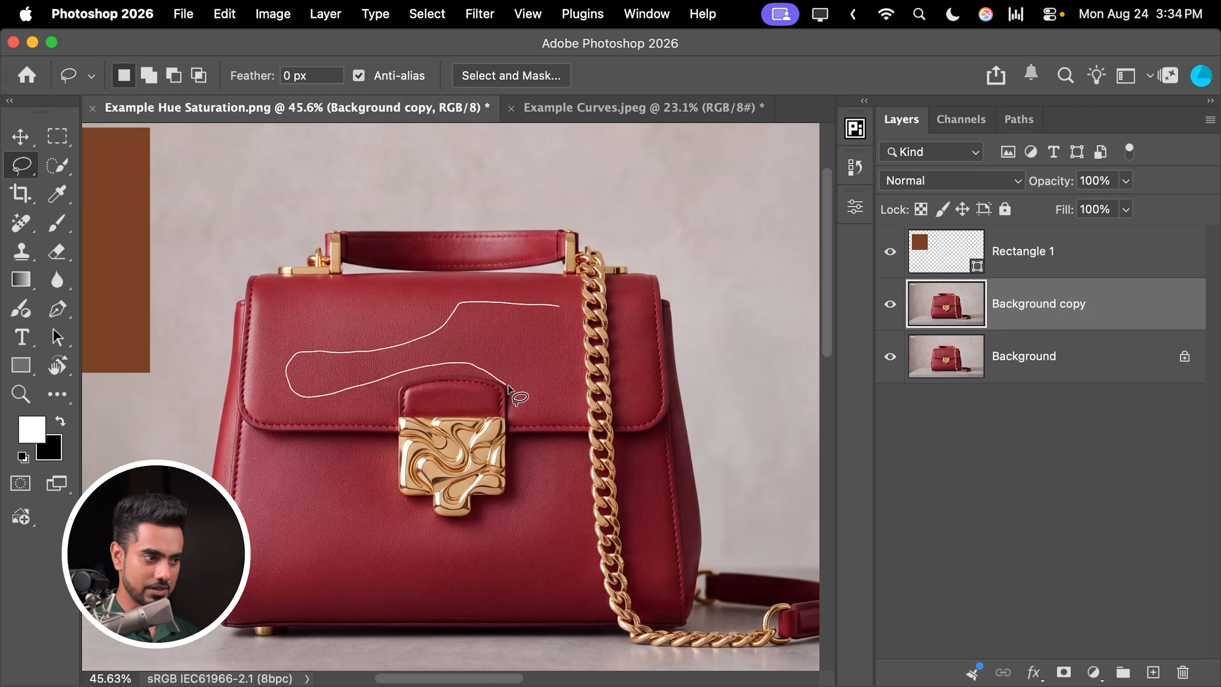
left_click_drag(571, 308, 578, 313)
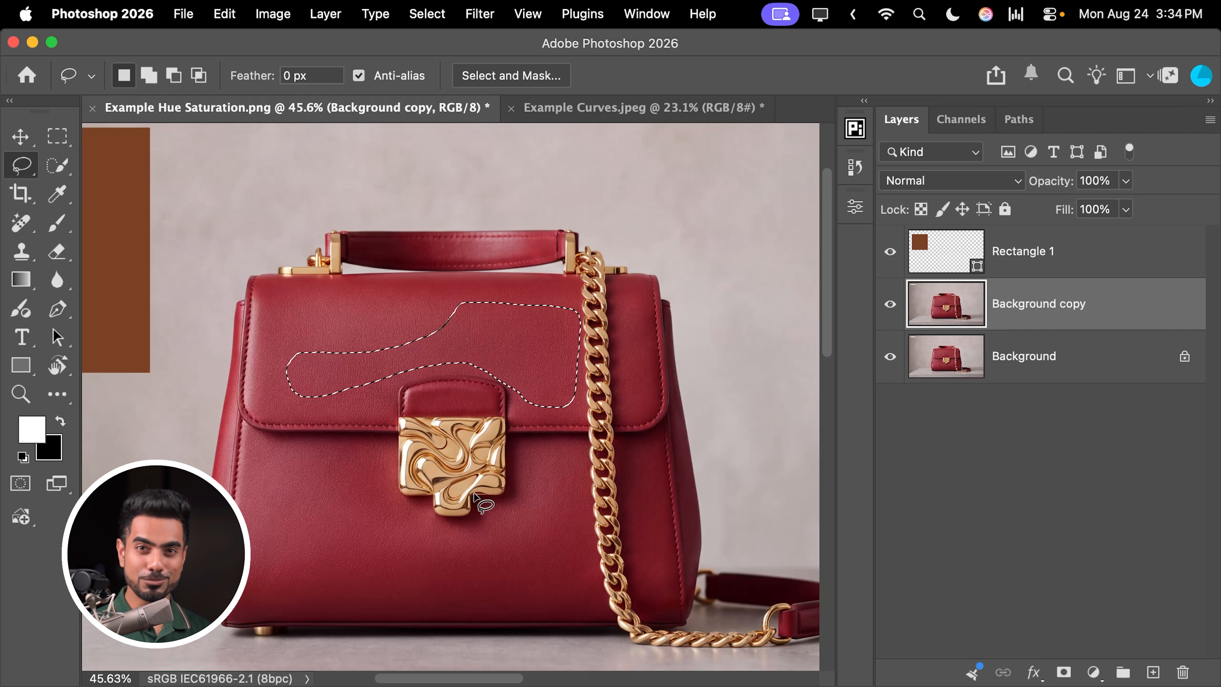
Step: Add a second freeform leather area on the bag's lower body, below the clasp, to the lasso selection
key("shift")
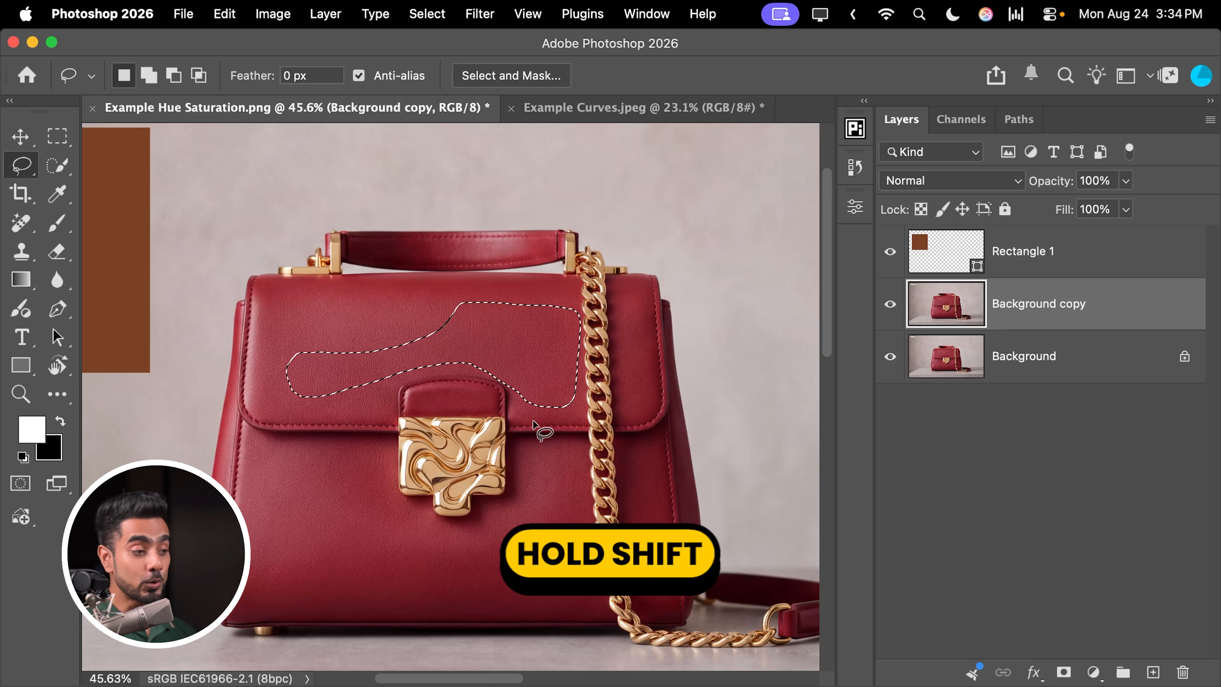
mouse_move(577, 458)
left_mouse_down()
mouse_move(548, 460)
mouse_move(527, 503)
left_mouse_up()
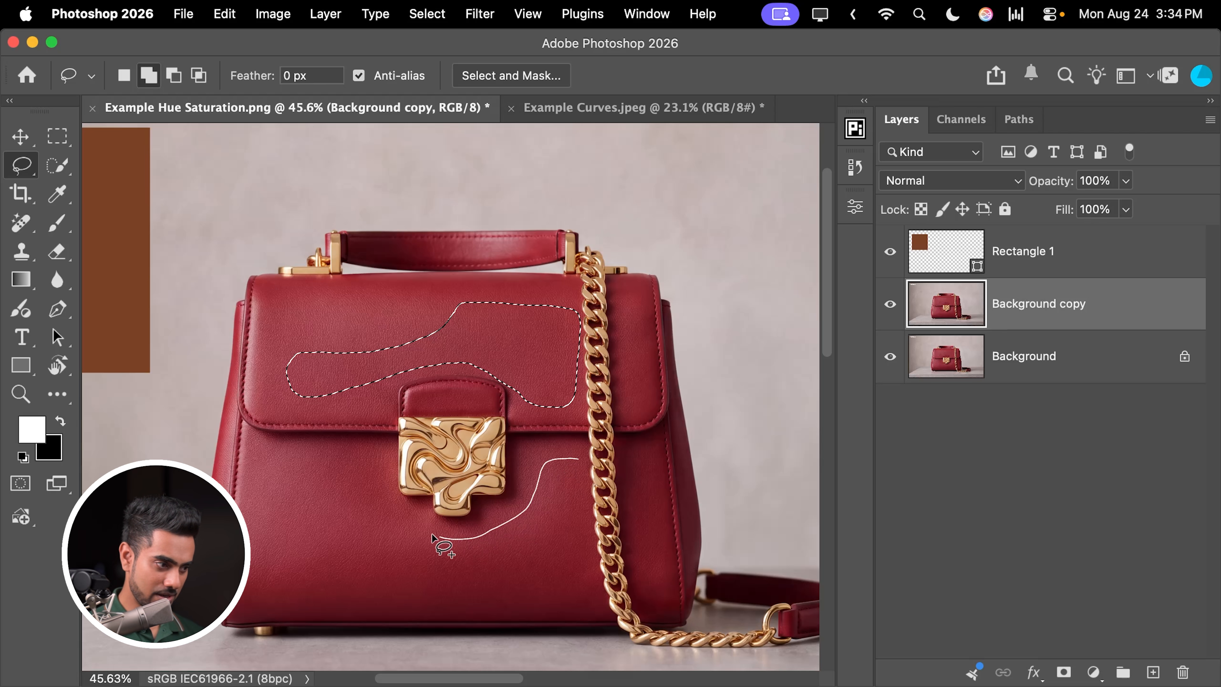
left_click_drag(292, 554, 378, 569)
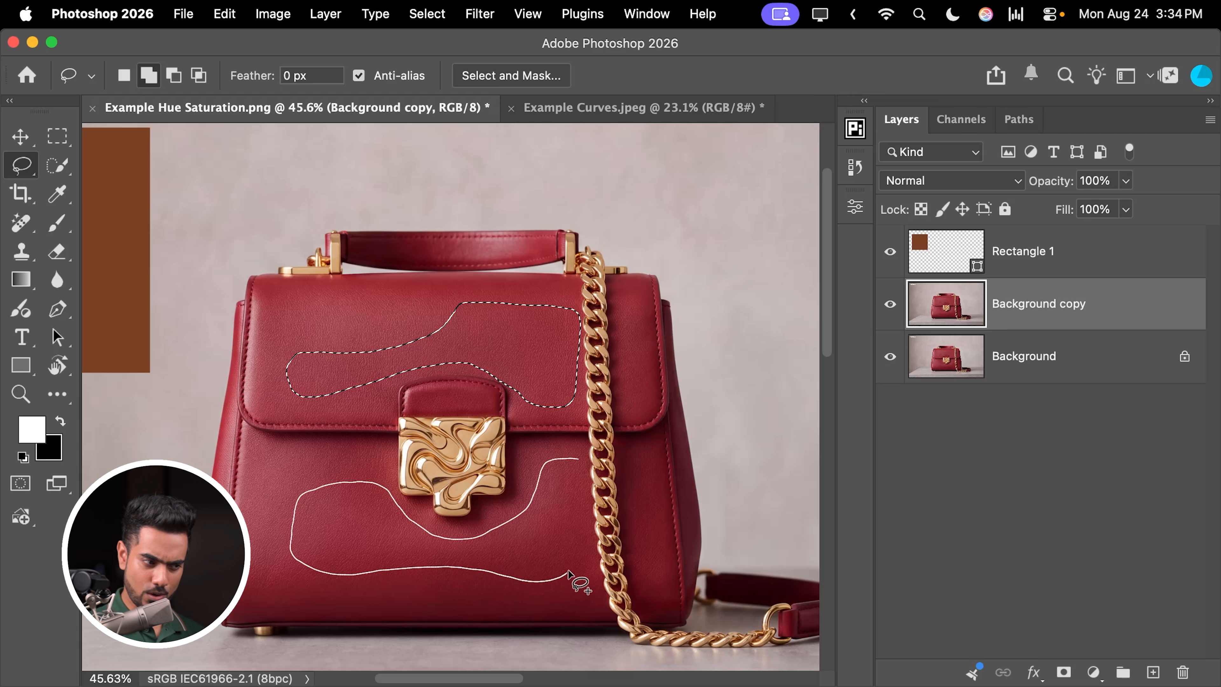
left_click_drag(583, 466, 582, 462)
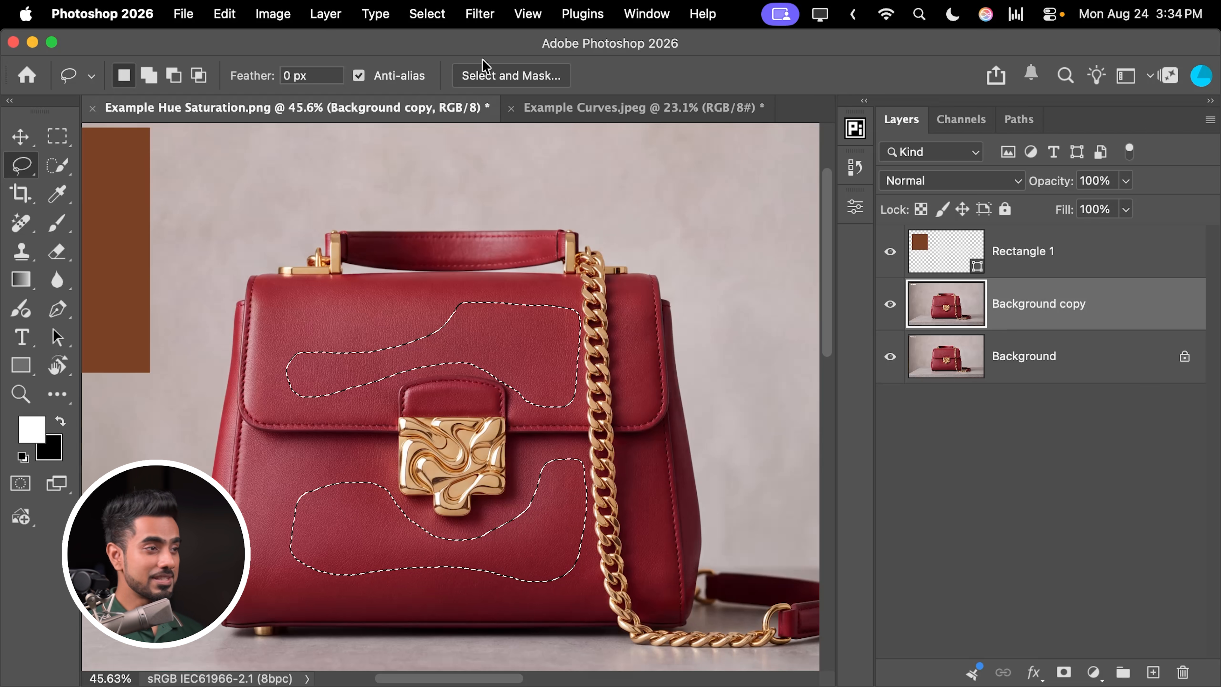
Step: Apply the Average blur filter to the selected leather areas on Background copy and deselect them
left_click(480, 15)
mouse_move(558, 273)
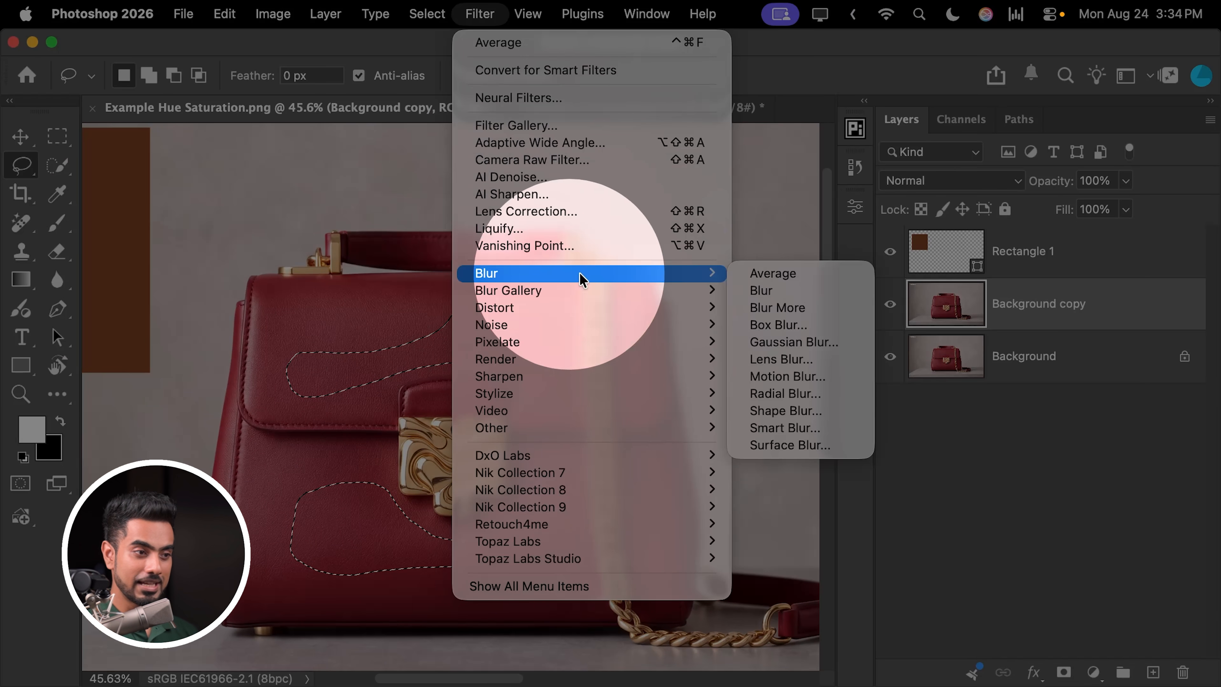
left_click(750, 273)
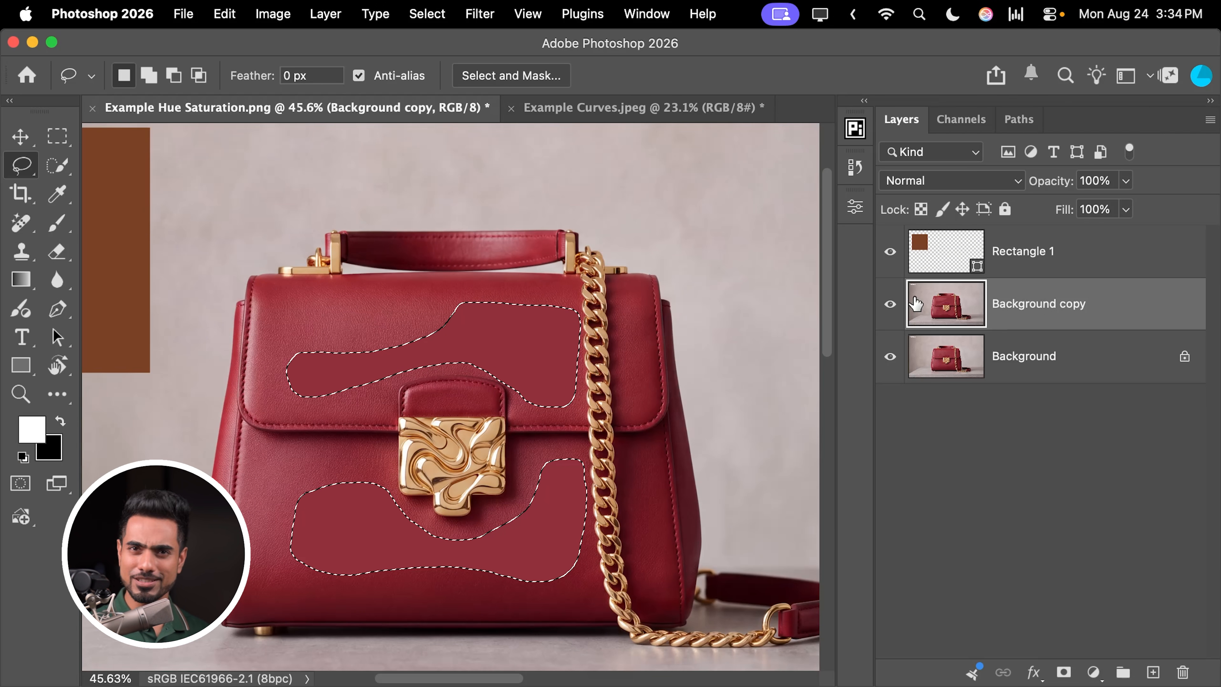
key("super+d")
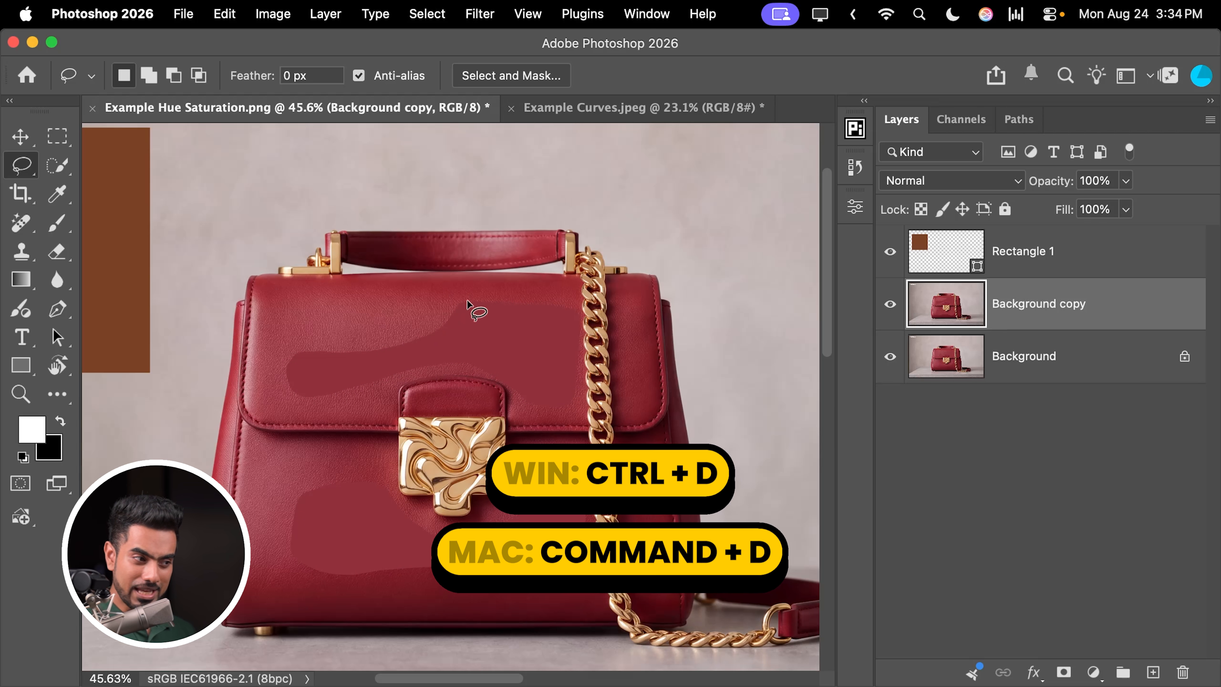
Step: Draw a second rectangle about 1334 × 1028 px, overlapping the lower part of the brown swatch
scroll(505, 335, "left", 10)
scroll(505, 335, "up", 2)
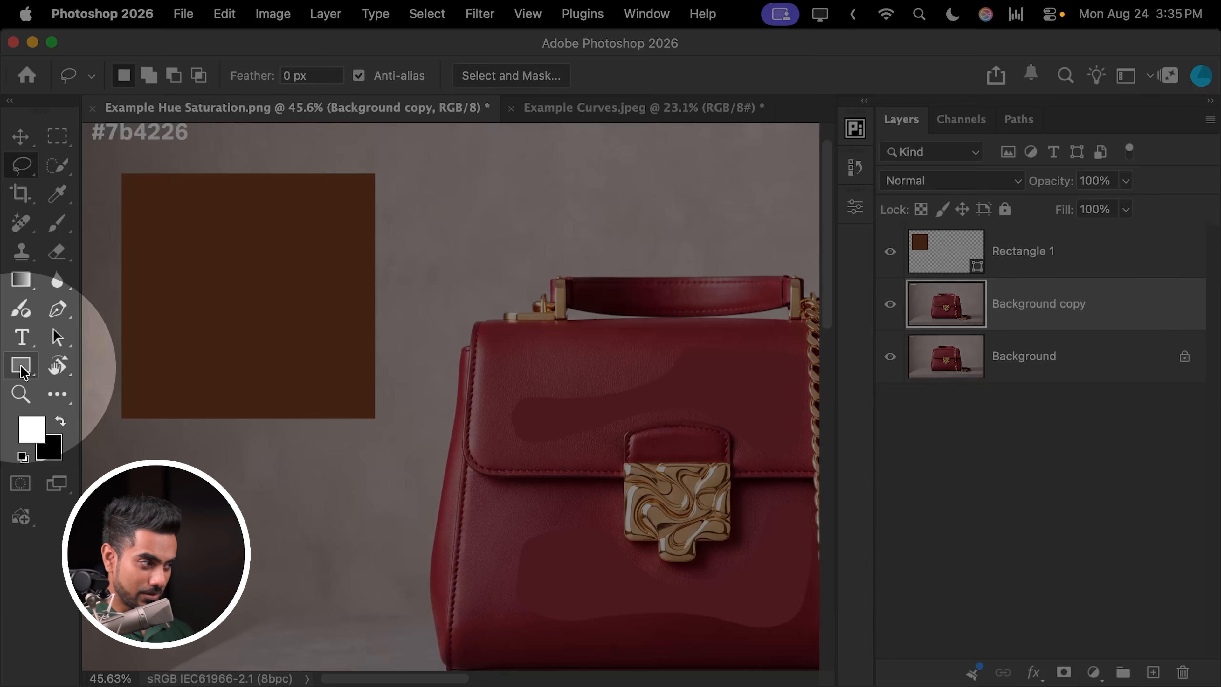
left_click_drag(20, 366, 103, 360)
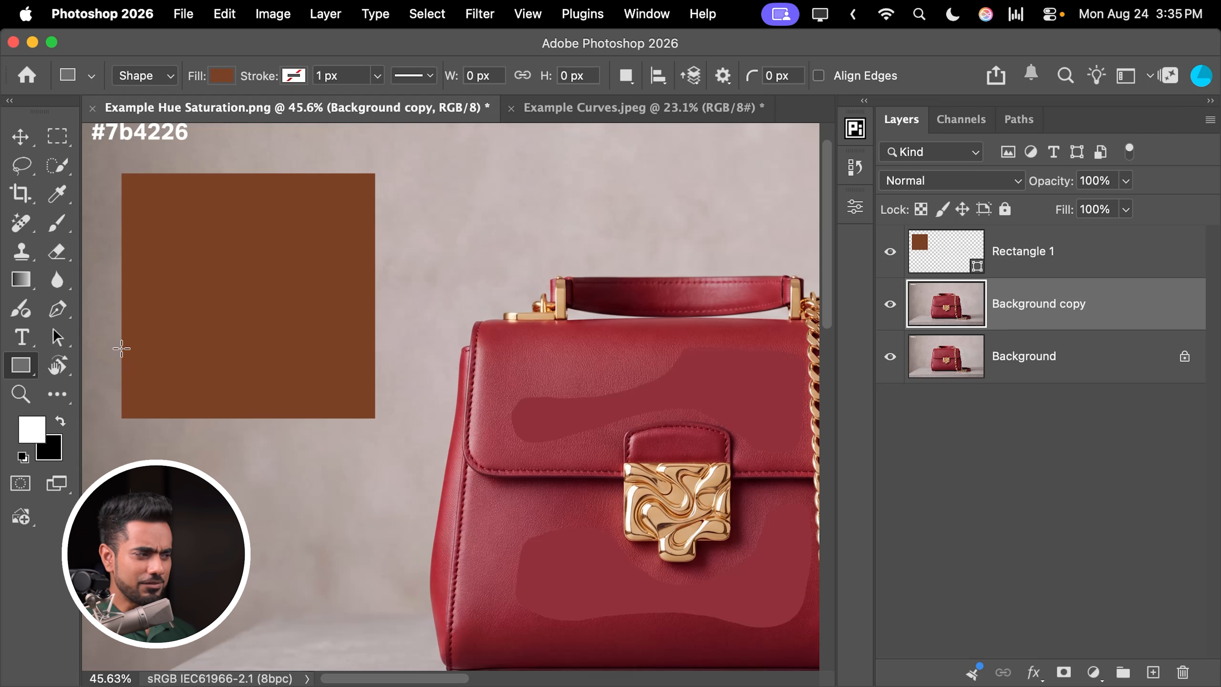
left_click_drag(108, 330, 397, 551)
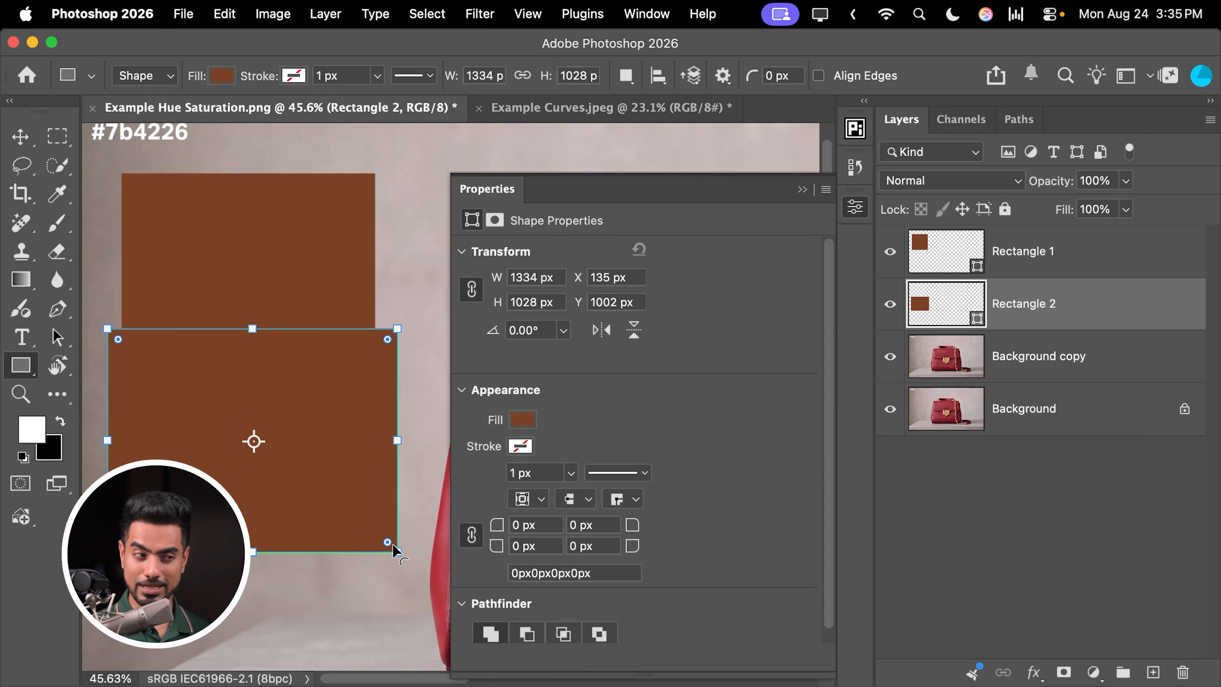
left_click(801, 189)
Step: Fill Rectangle 2 with the averaged leather colour 92313c, sampled from the blurred patch on the bag's flap
scroll(692, 308, "down", 2)
scroll(692, 307, "right", 2)
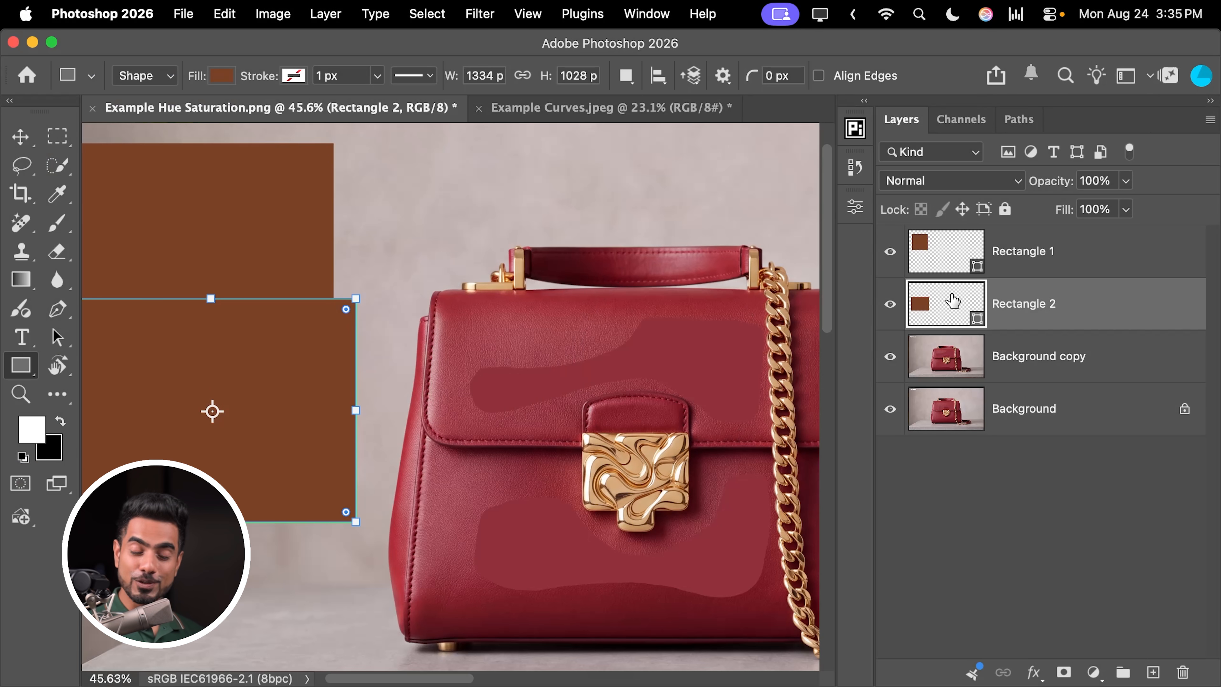
double_click(950, 309)
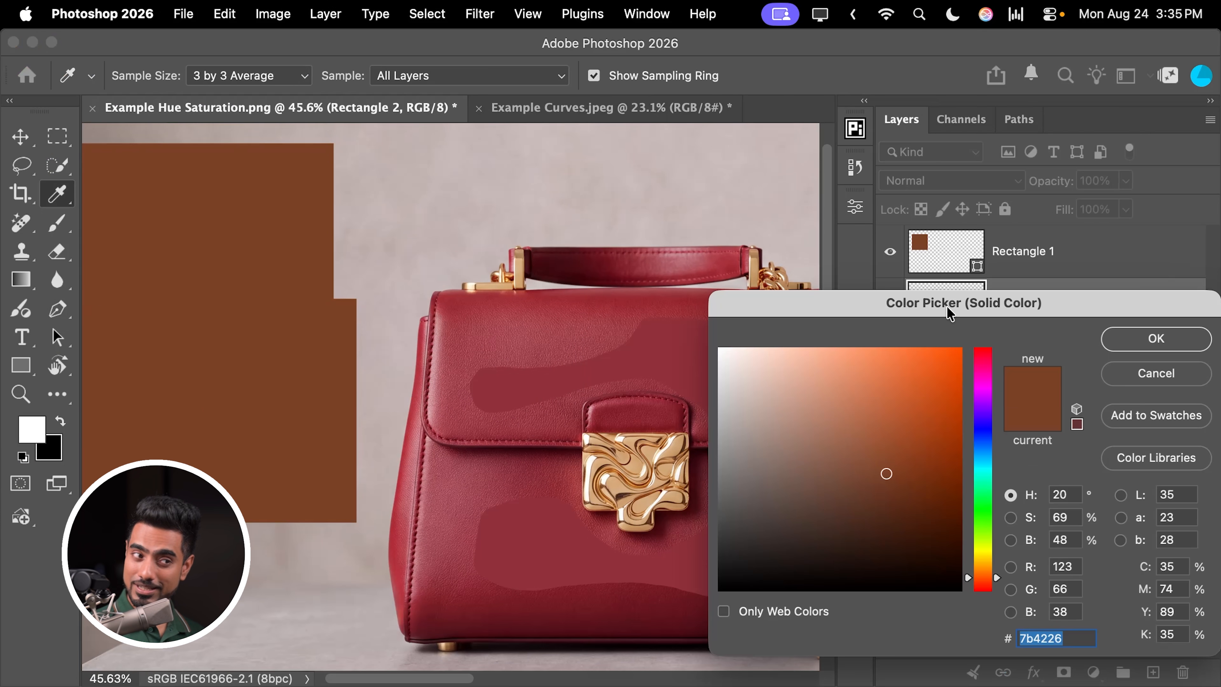
left_click(659, 355)
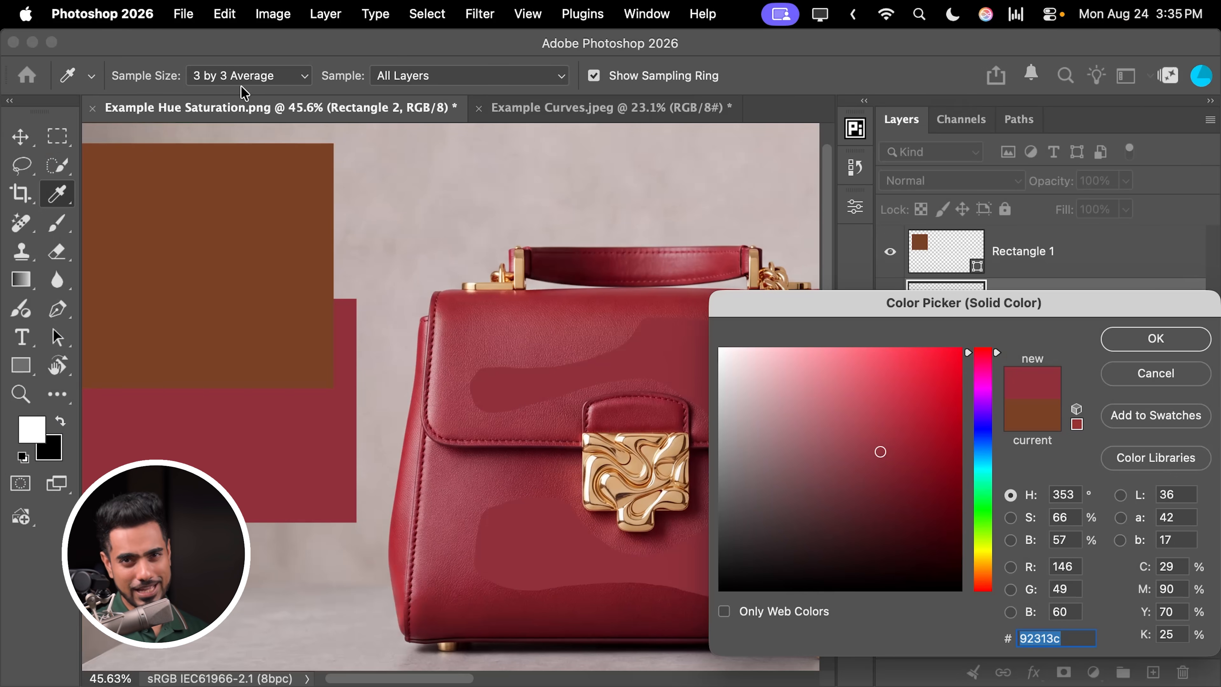
left_click(1155, 341)
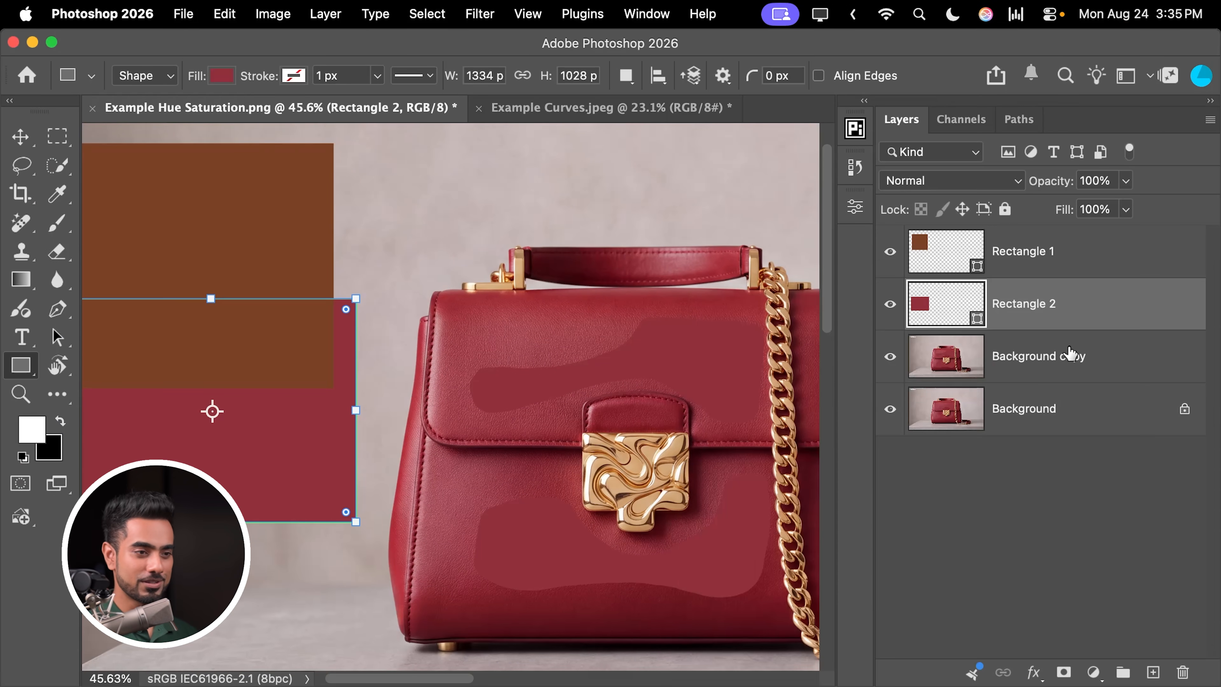
Step: Examine the overlapping brown and red swatches up close, along with the bag's leather and gold chain
left_click(21, 150)
left_click_drag(208, 351, 414, 346)
left_click_drag(376, 384, 442, 371)
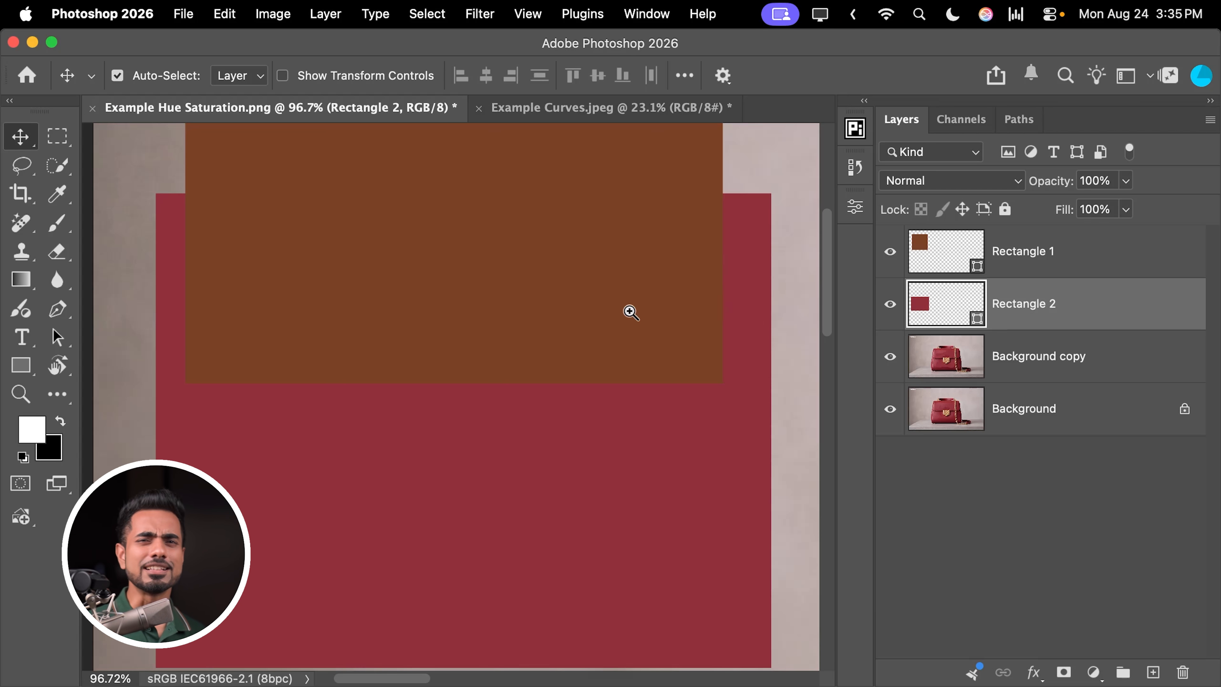
key("super+space")
left_click_drag(684, 329, 524, 333)
scroll(523, 333, "right", 10)
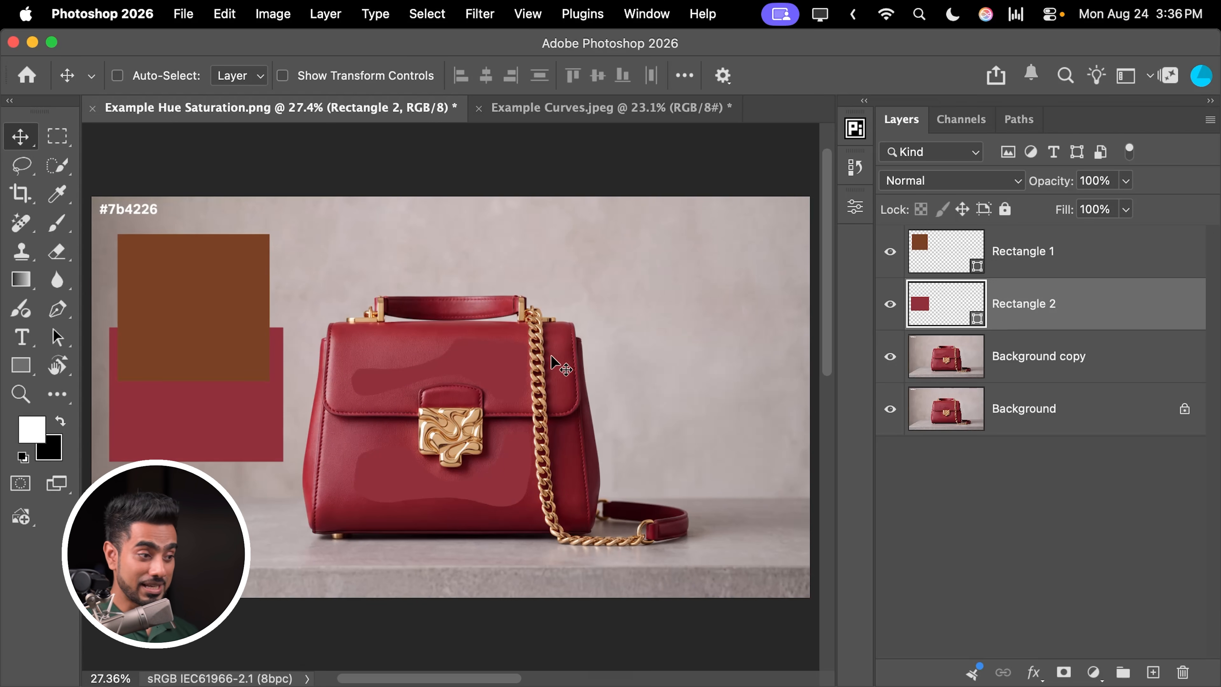
scroll(497, 399, "up", 3)
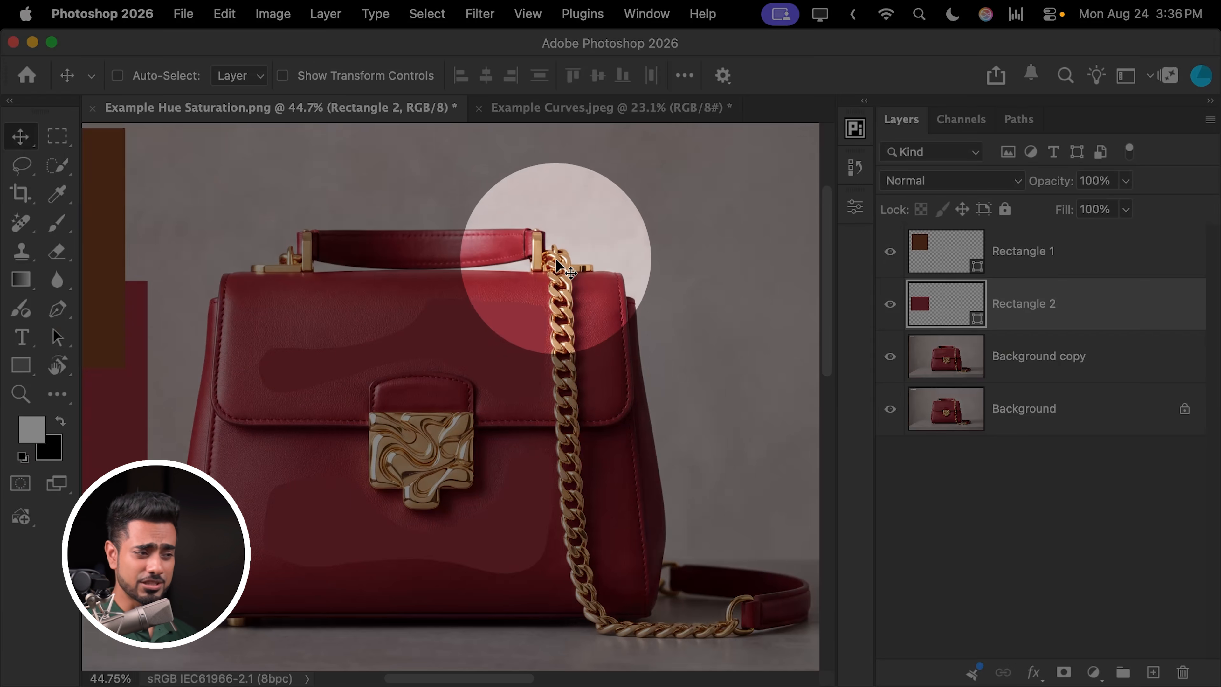
scroll(562, 505, "down", 3)
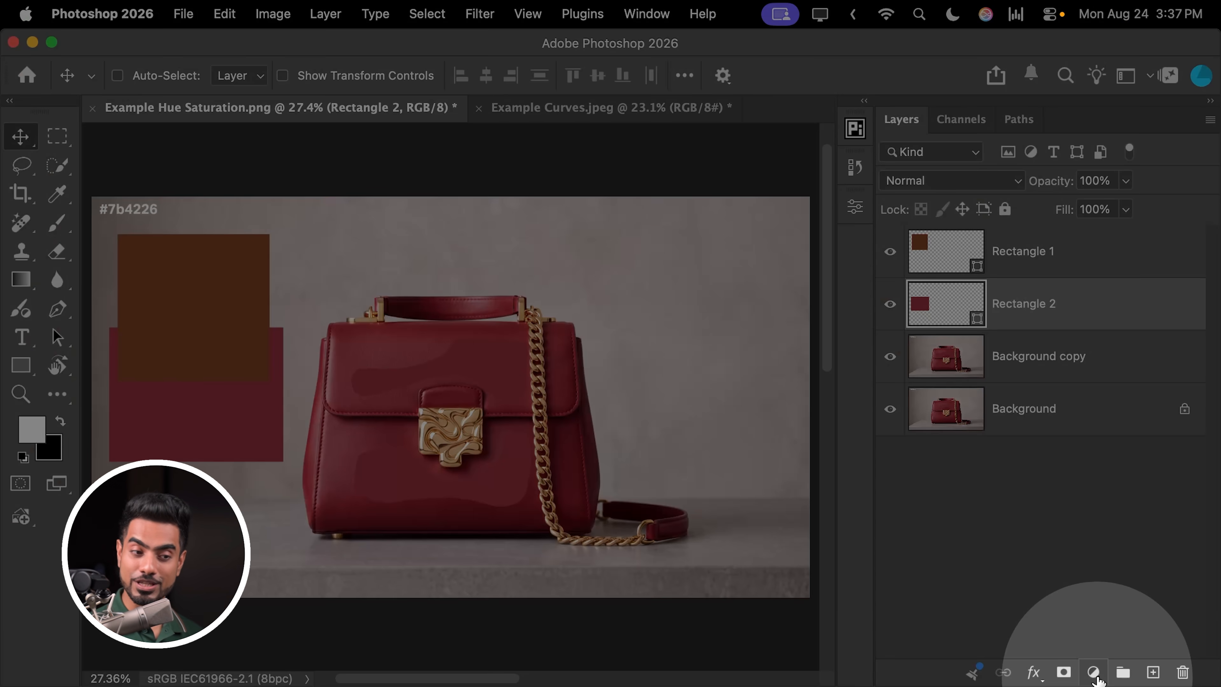
Step: Add a Hue/Saturation adjustment layer above Rectangle 2 and target its Reds range by sampling the averaged leather on the bag
left_click(1104, 669)
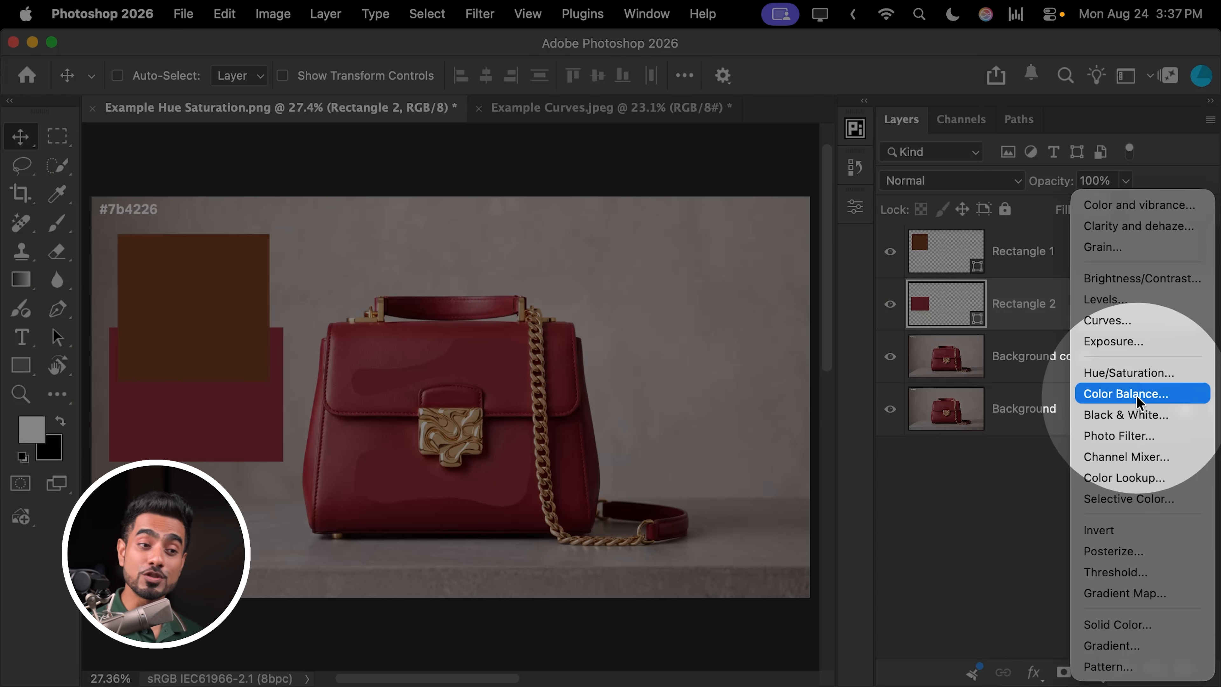
left_click(1130, 373)
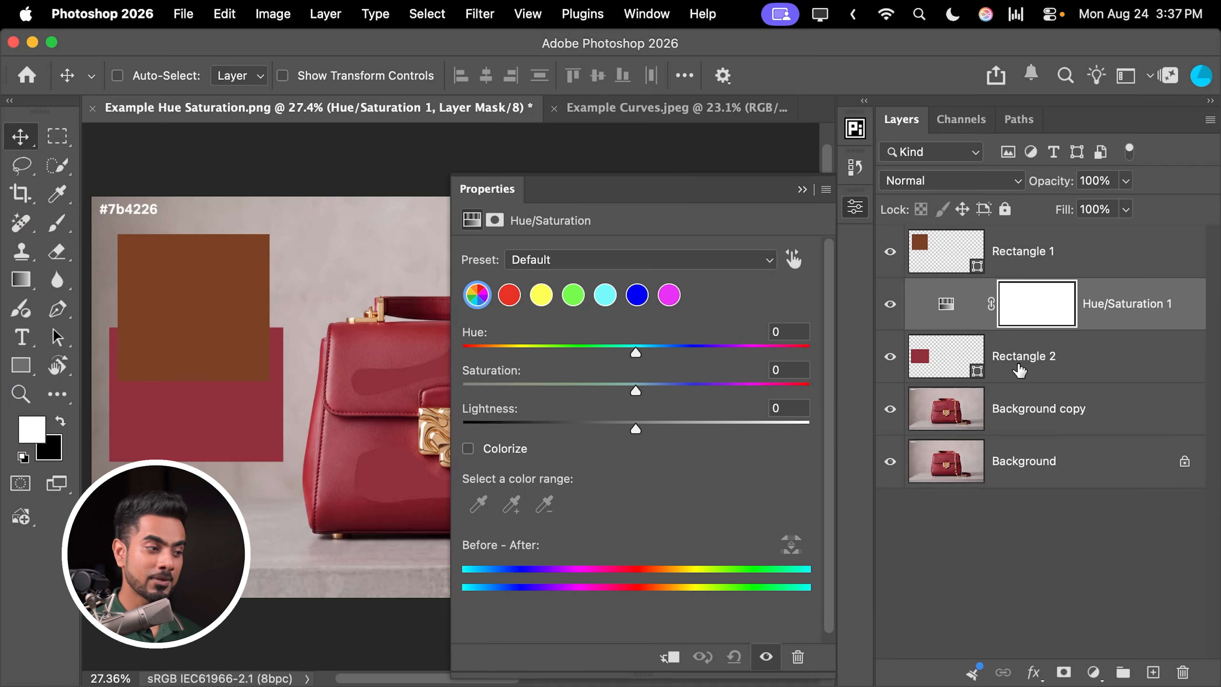
left_click_drag(408, 411, 278, 418)
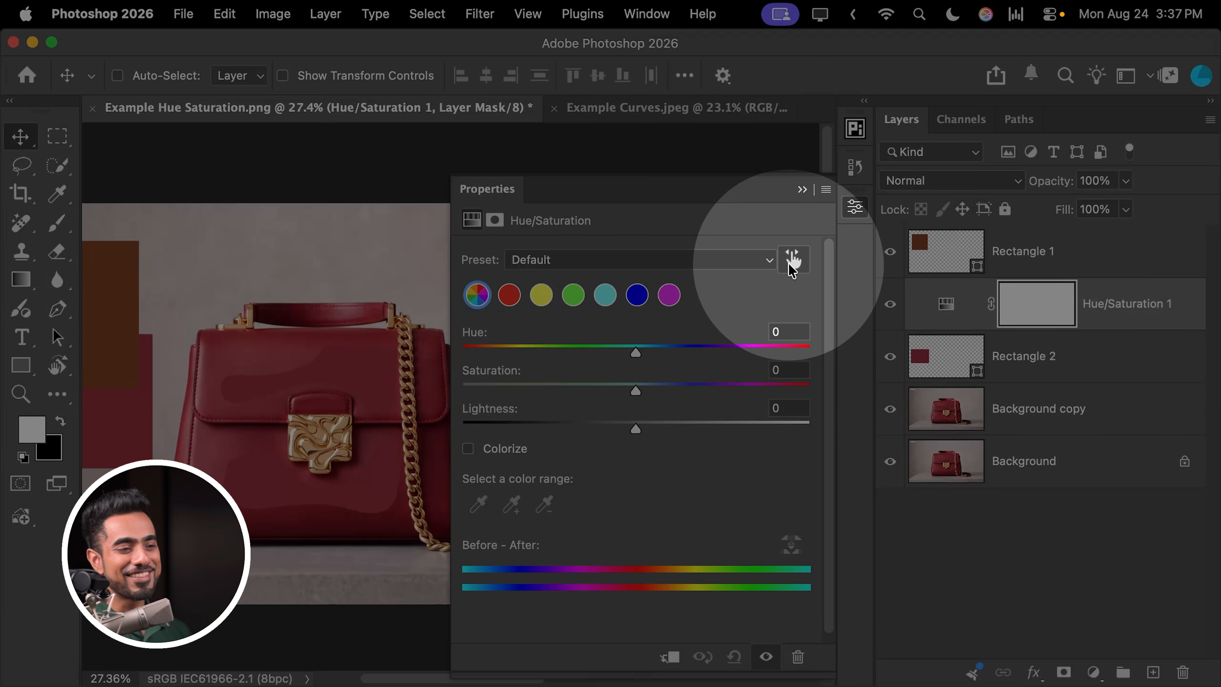
left_click(794, 262)
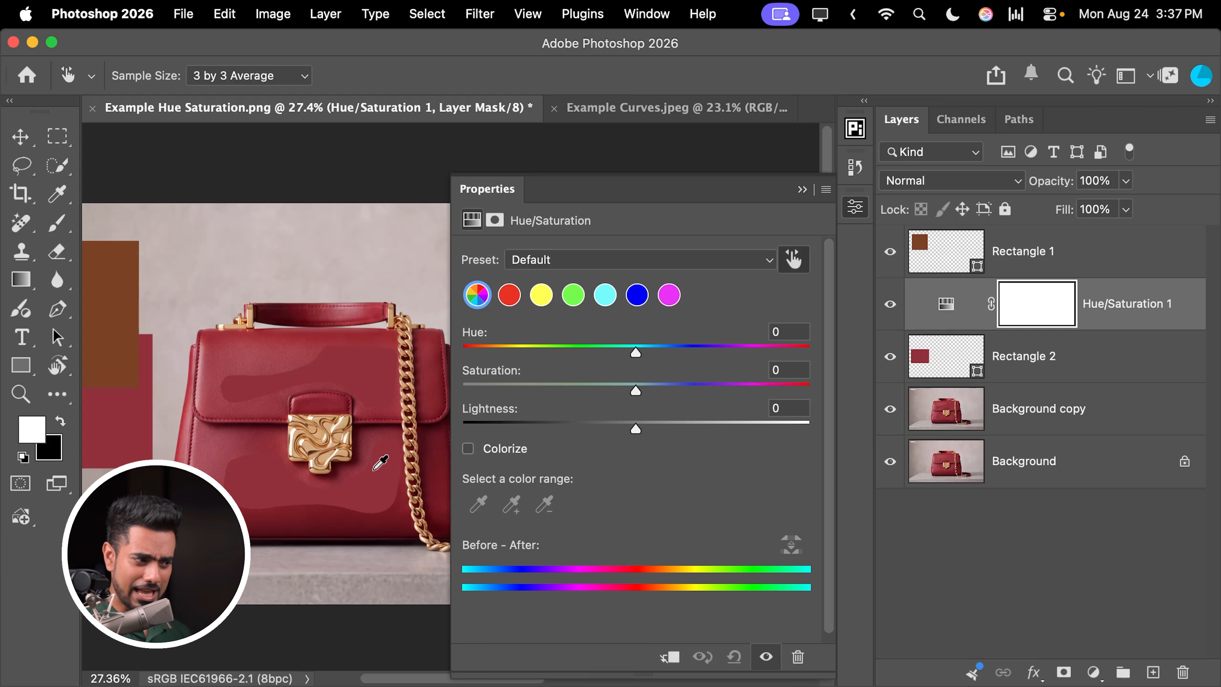
left_click(380, 476)
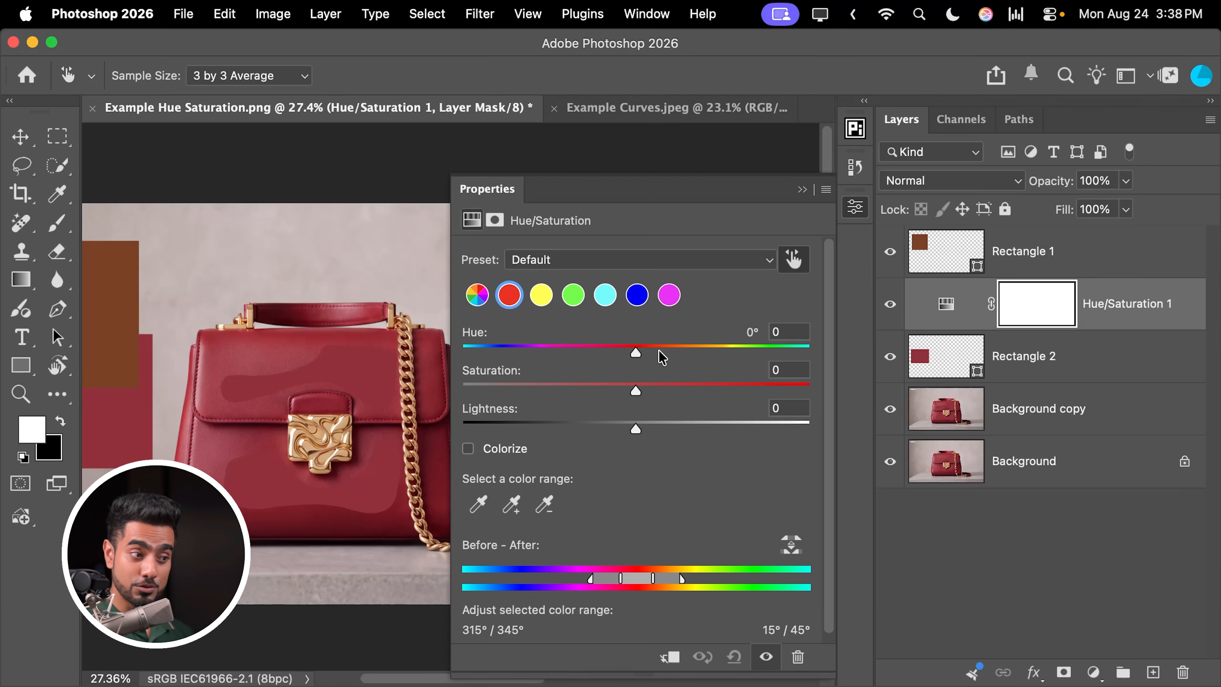
Step: Exaggerate the Reds range of the Hue/Saturation layer with Hue +180 and Saturation +100 to expose the affected areas
left_click_drag(656, 355, 811, 354)
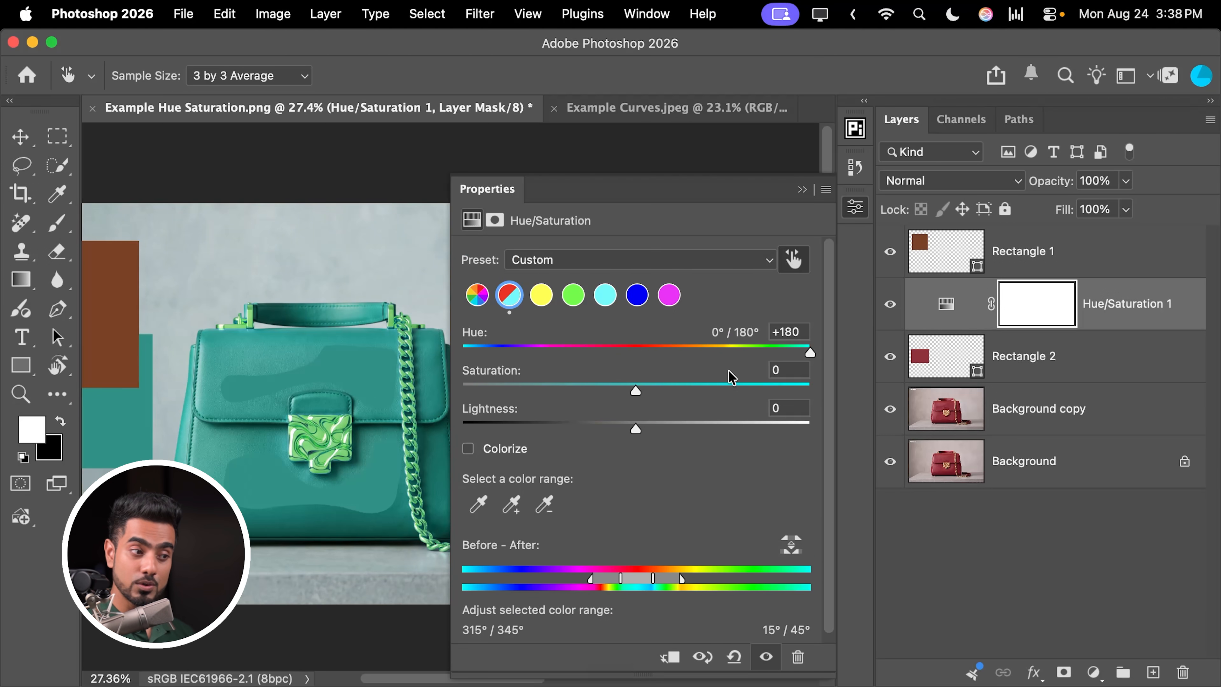
left_click_drag(643, 389, 830, 383)
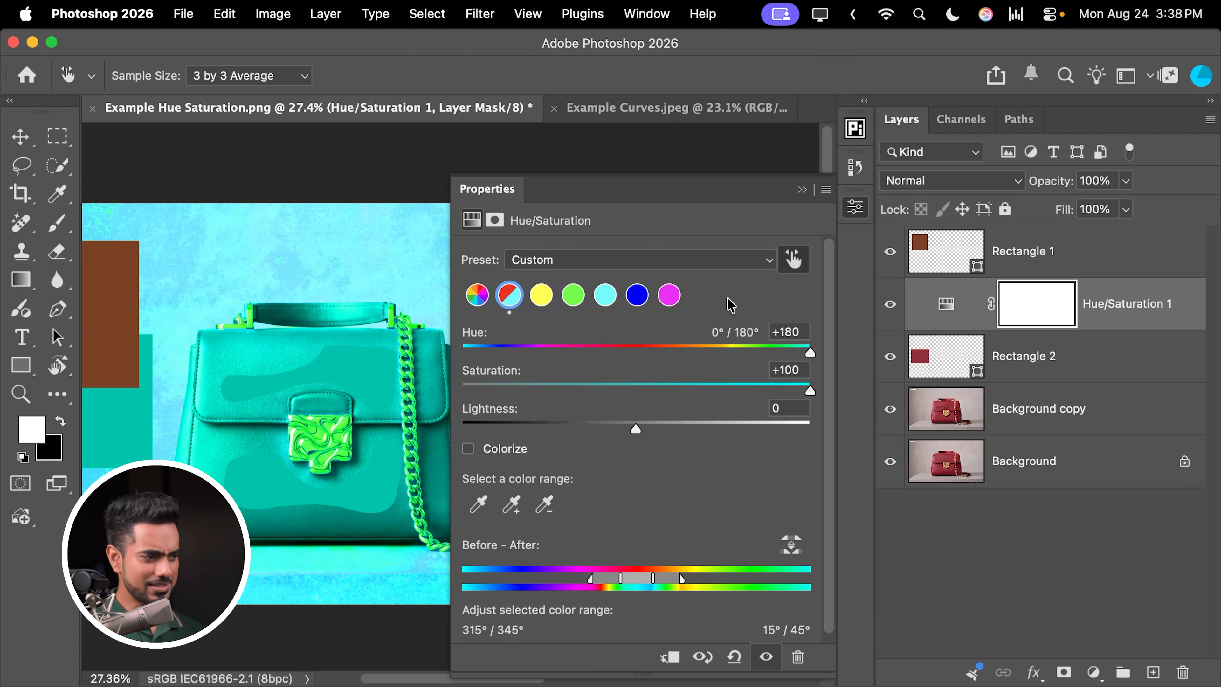
left_click_drag(377, 452, 319, 422)
left_click_drag(369, 404, 394, 432)
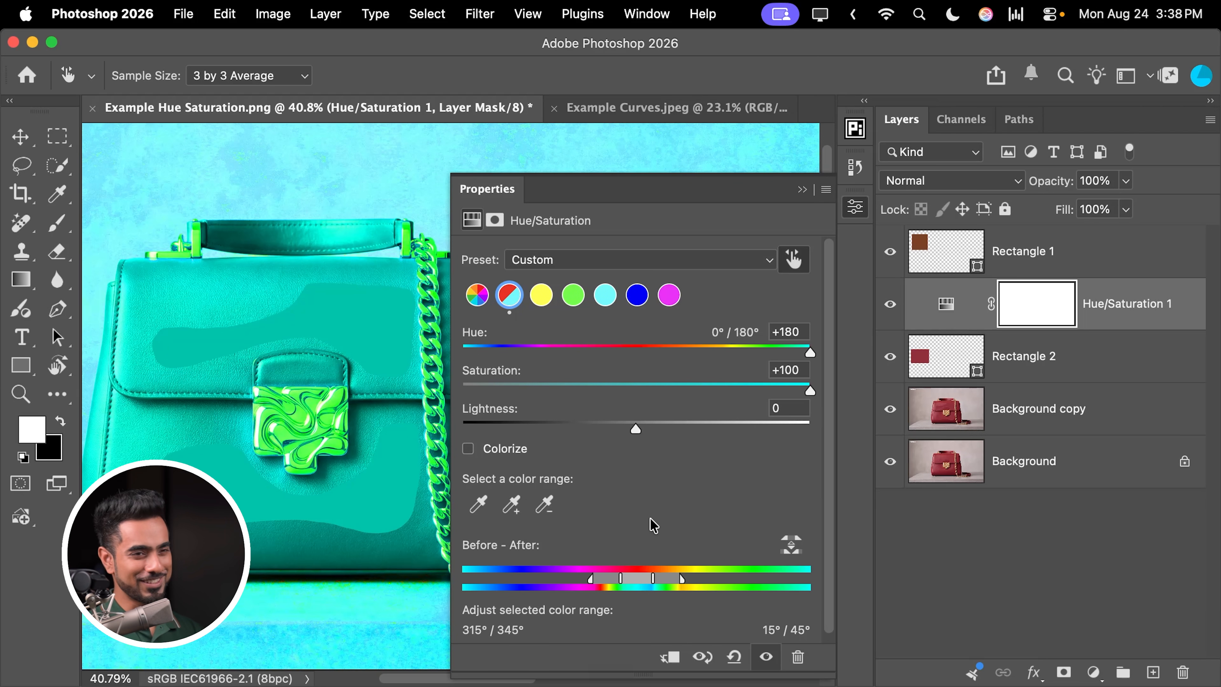
Step: Restrict the Reds colour range to 310°/328° and 2°/20° so it targets the leather and spares the gold hardware
left_click_drag(590, 584, 642, 583)
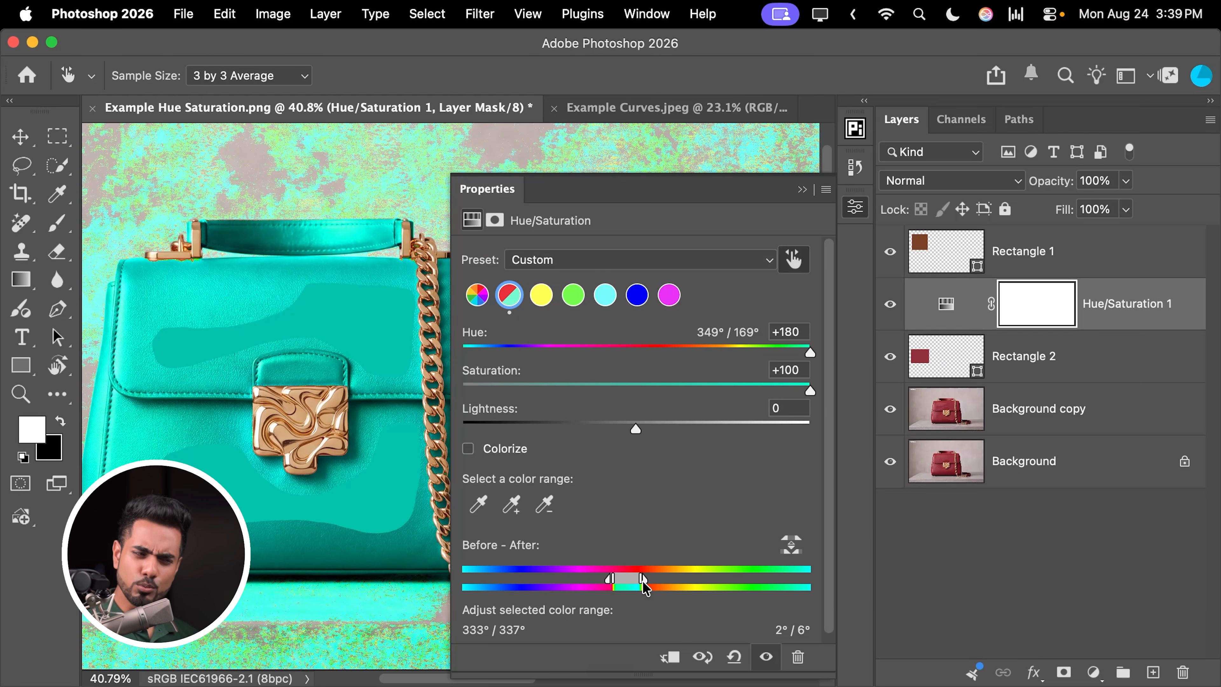
left_click_drag(644, 582, 657, 589)
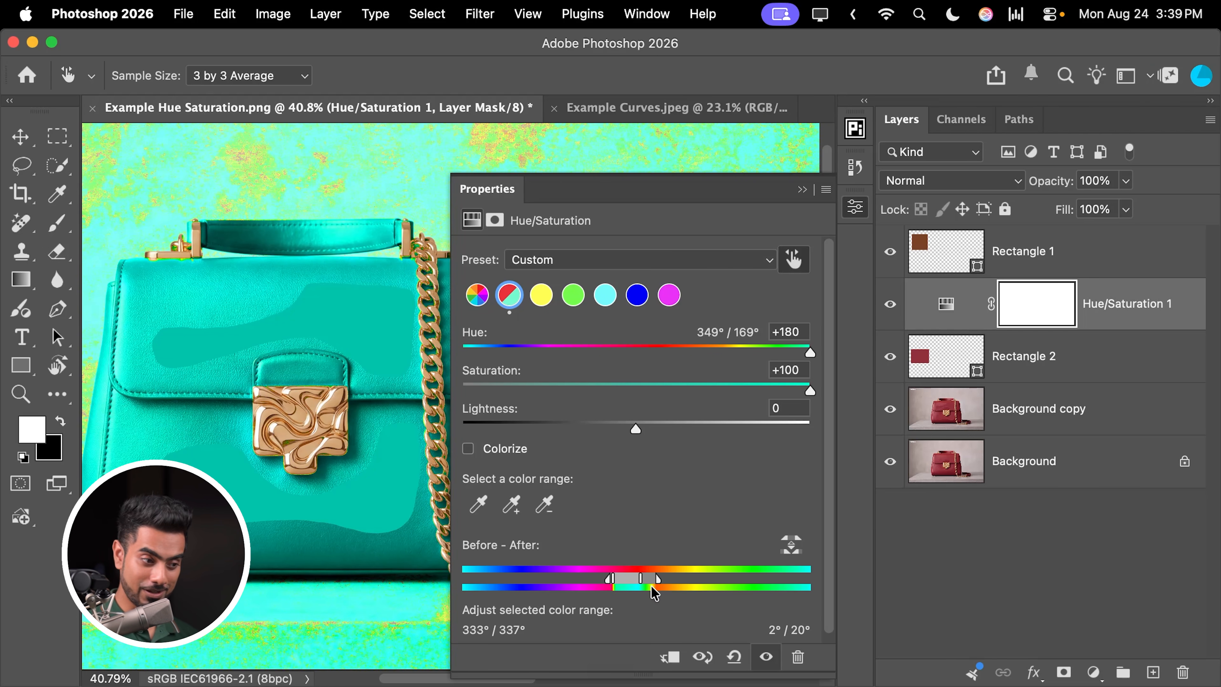
left_click_drag(613, 581, 590, 588)
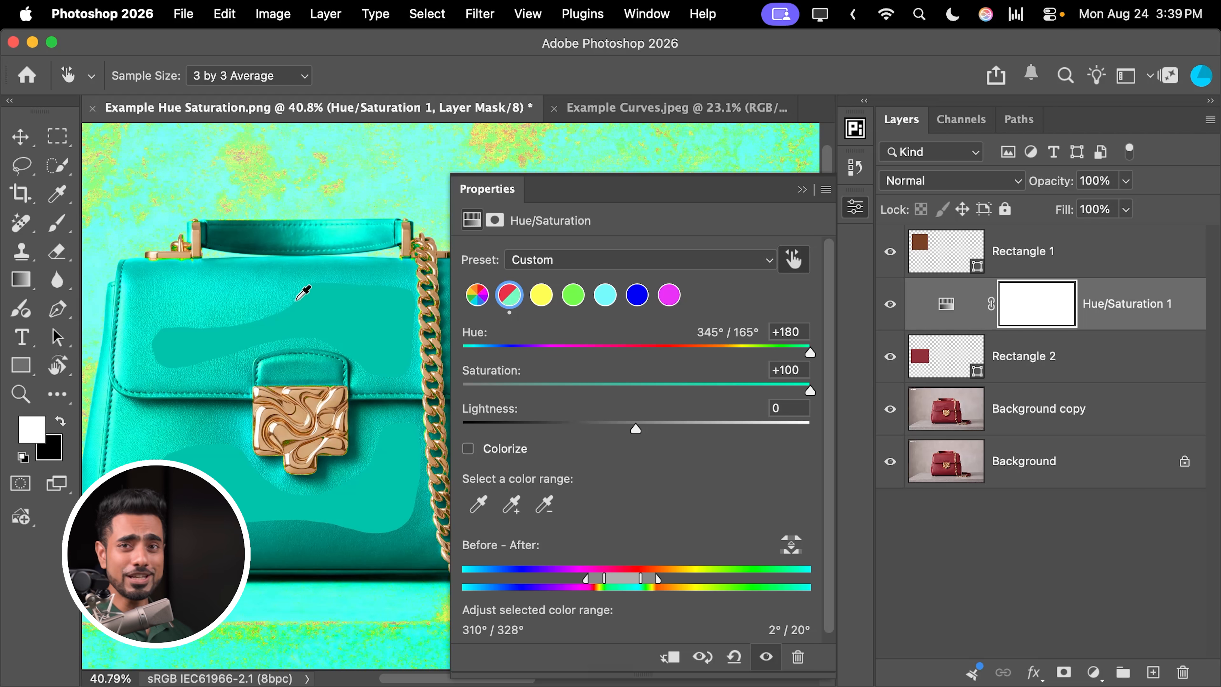
Step: Turn off the on-image adjustment tool and reset the Reds Hue and Saturation to 0
scroll(216, 337, "left", 10)
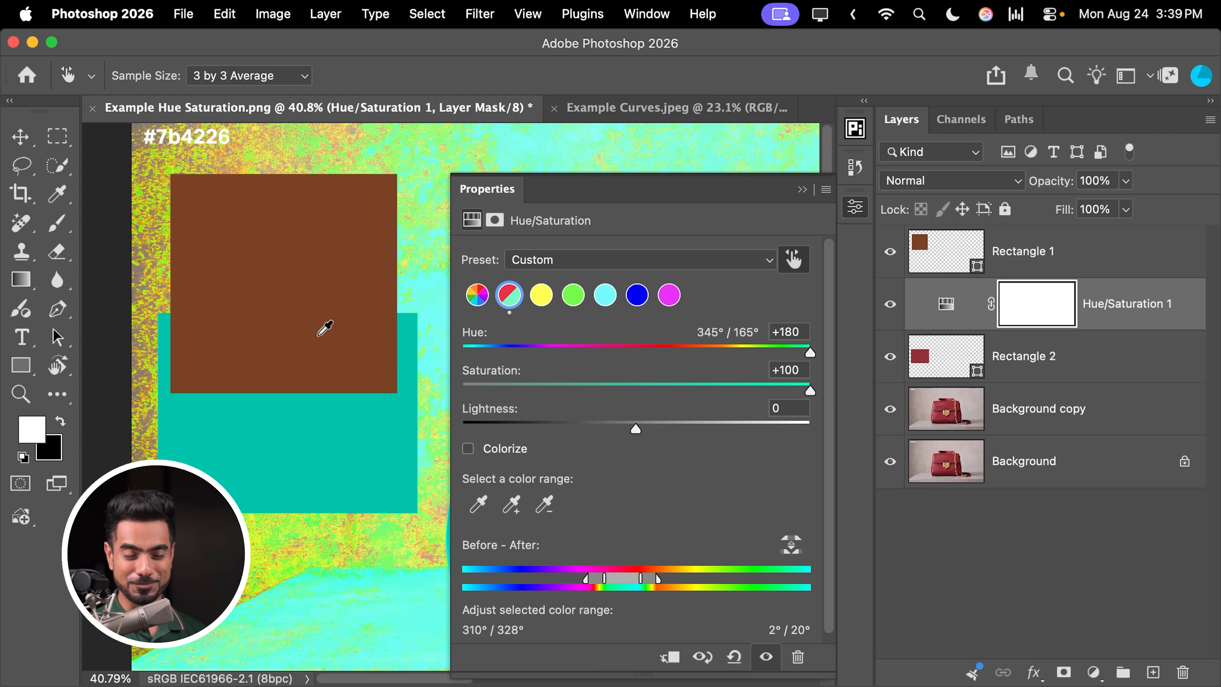
left_click(798, 267)
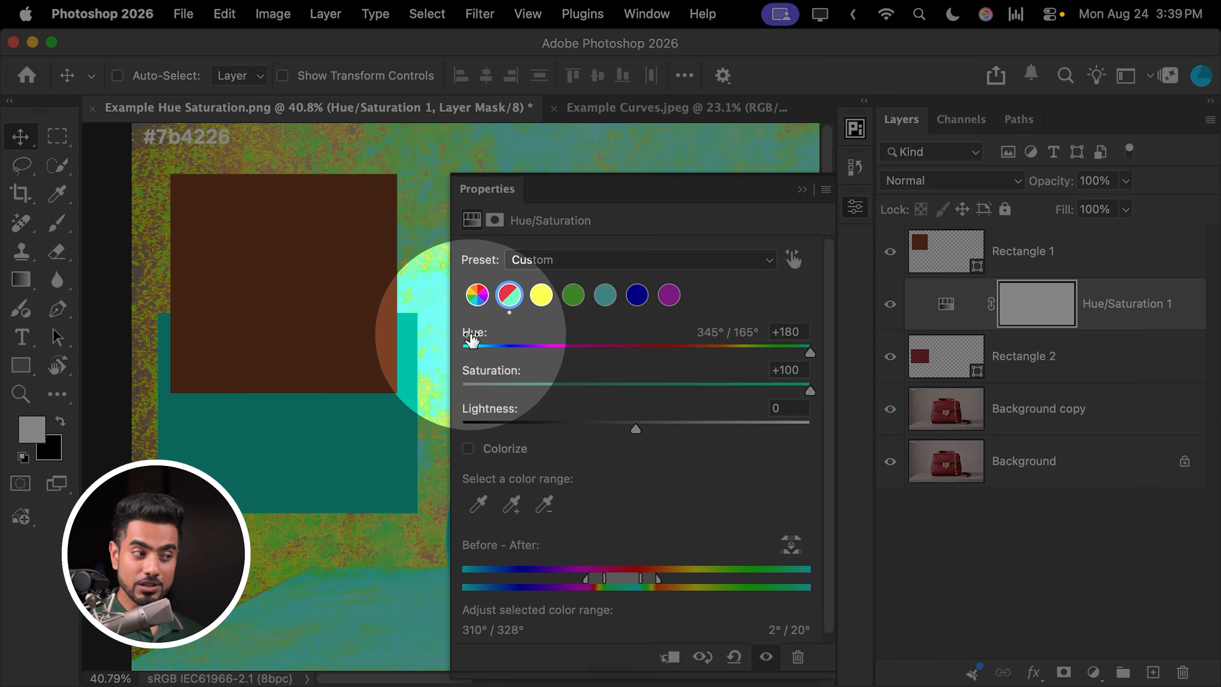
double_click(465, 346)
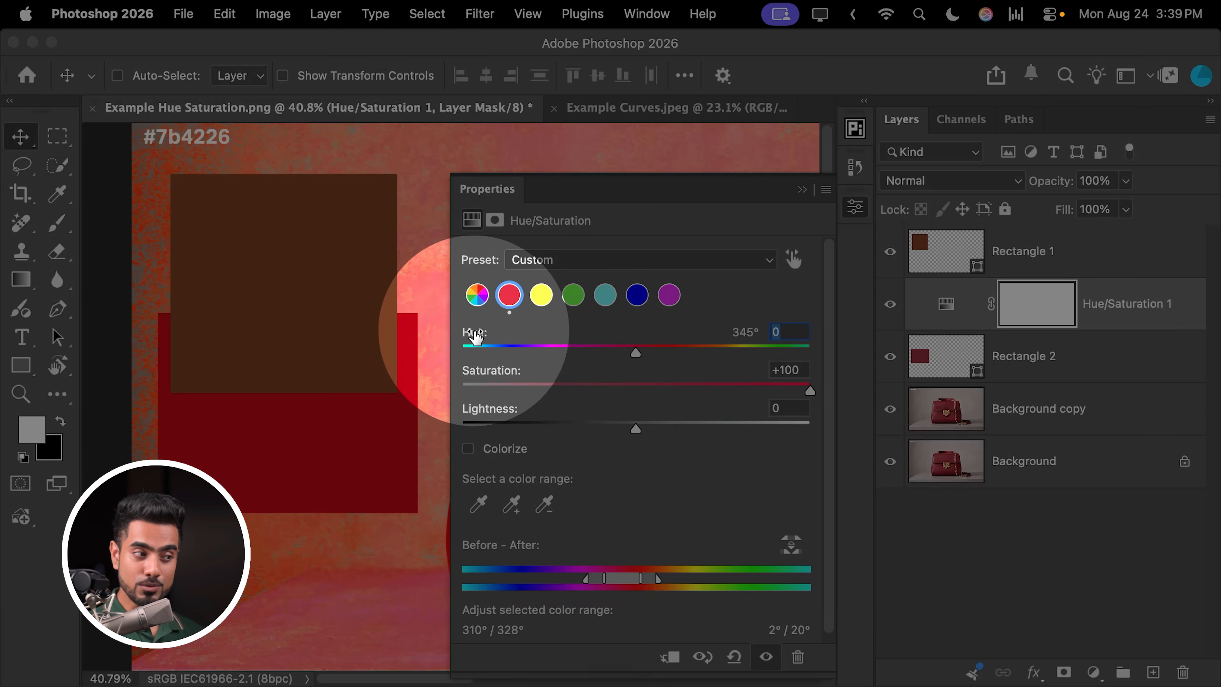
double_click(482, 385)
Step: Roughly match the red swatch to the brown one with Reds Hue +22, Saturation +8 and Lightness -26
left_click_drag(231, 394, 293, 382)
left_click_drag(293, 383, 233, 415)
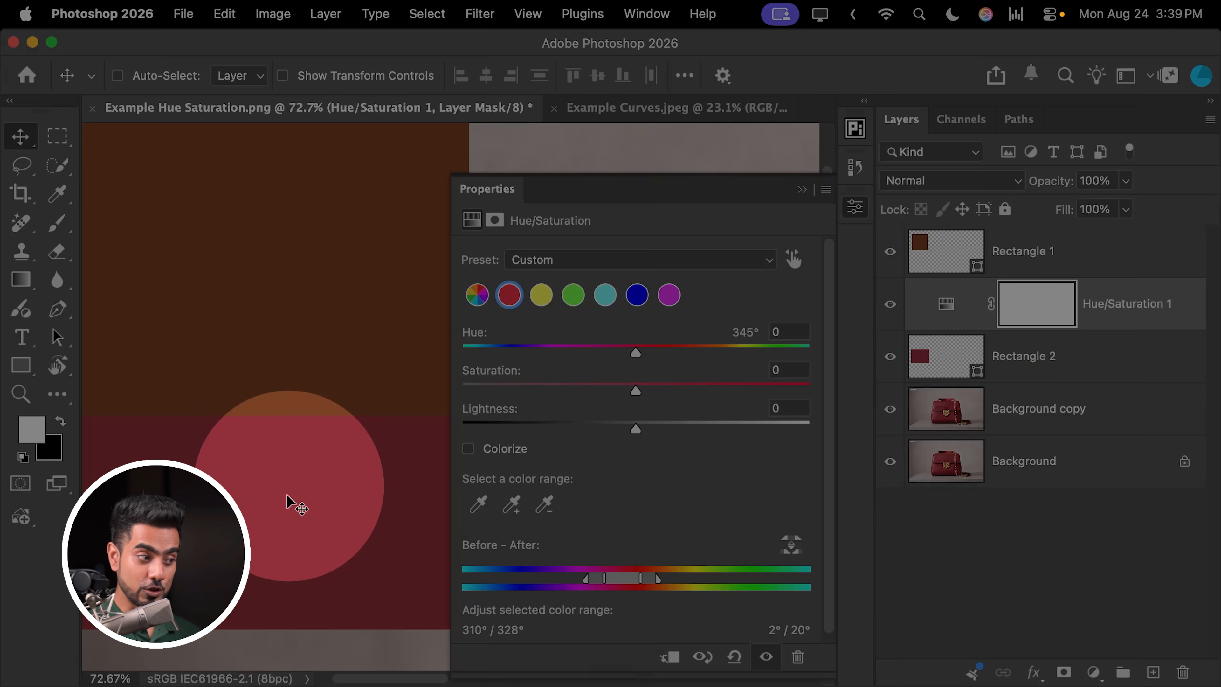
left_click_drag(636, 353, 678, 352)
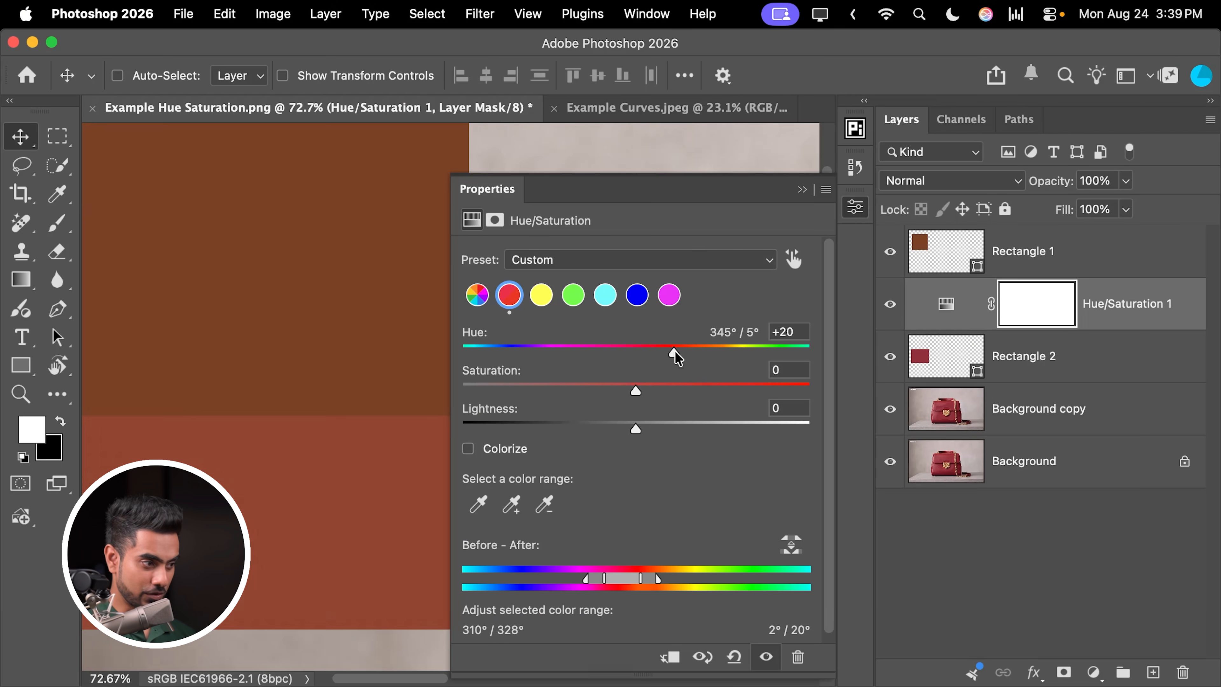
left_click_drag(635, 390, 589, 427)
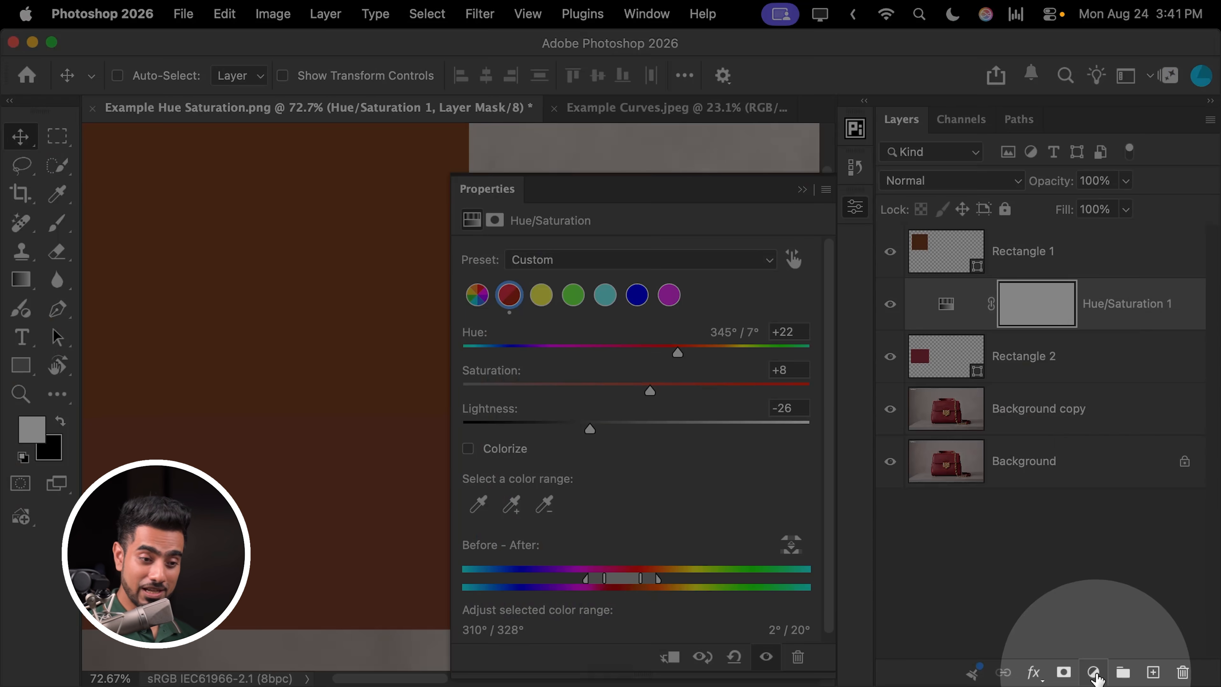
Step: Add a Solid Color fill layer in mid-grey 808080 and place it above Rectangle 1 at the top of the stack
left_click(1090, 672)
left_click(1118, 627)
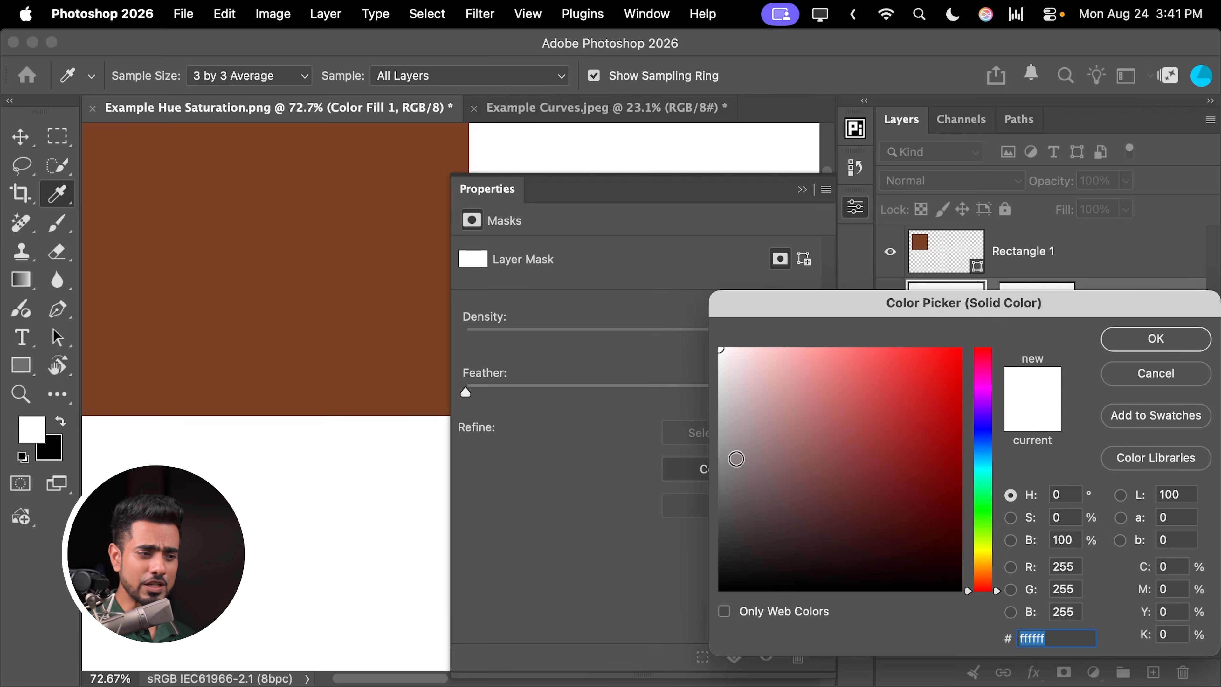
left_click_drag(736, 459, 714, 458)
type("808080")
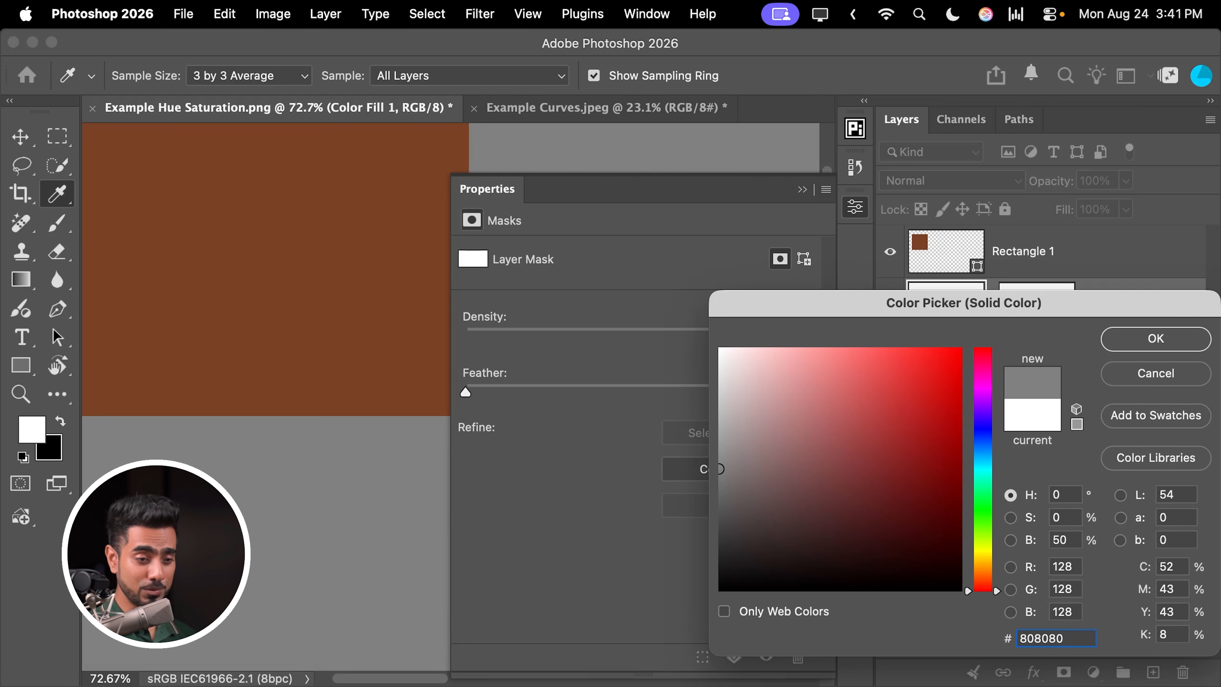
left_click(1113, 345)
left_click_drag(1113, 332, 1117, 252)
Step: Try the Color blend mode on the grey fill layer, then set it to Luminosity to compare hue and saturation
left_click(939, 183)
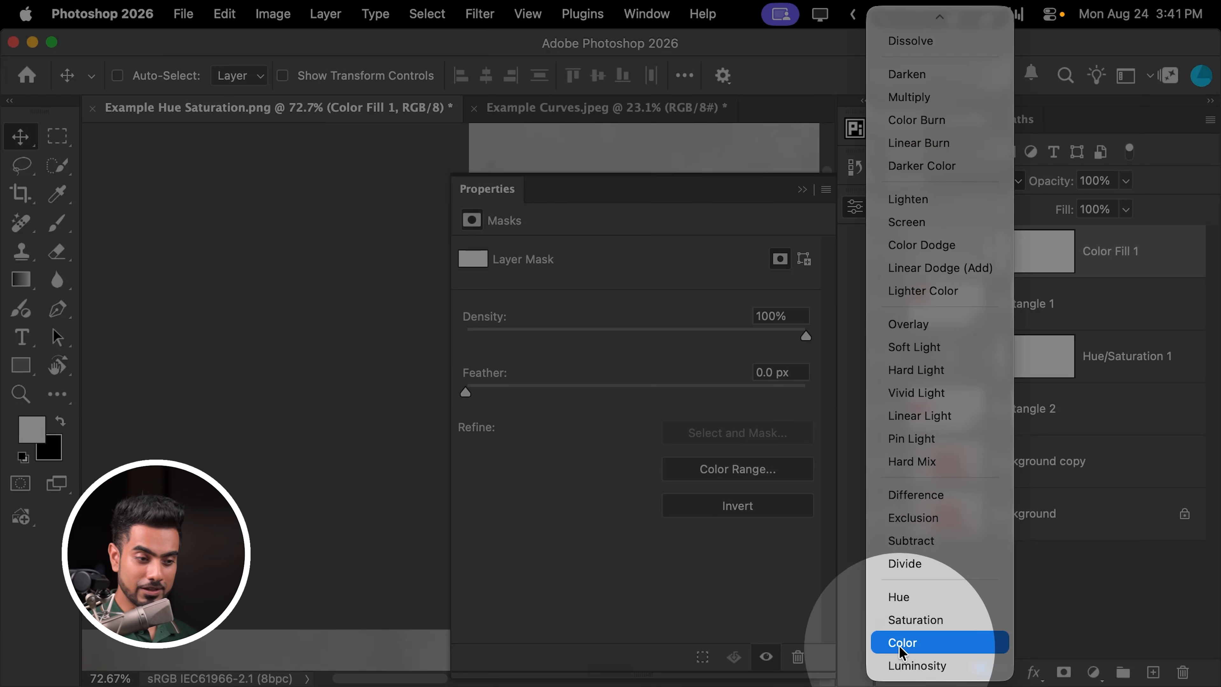
left_click(900, 644)
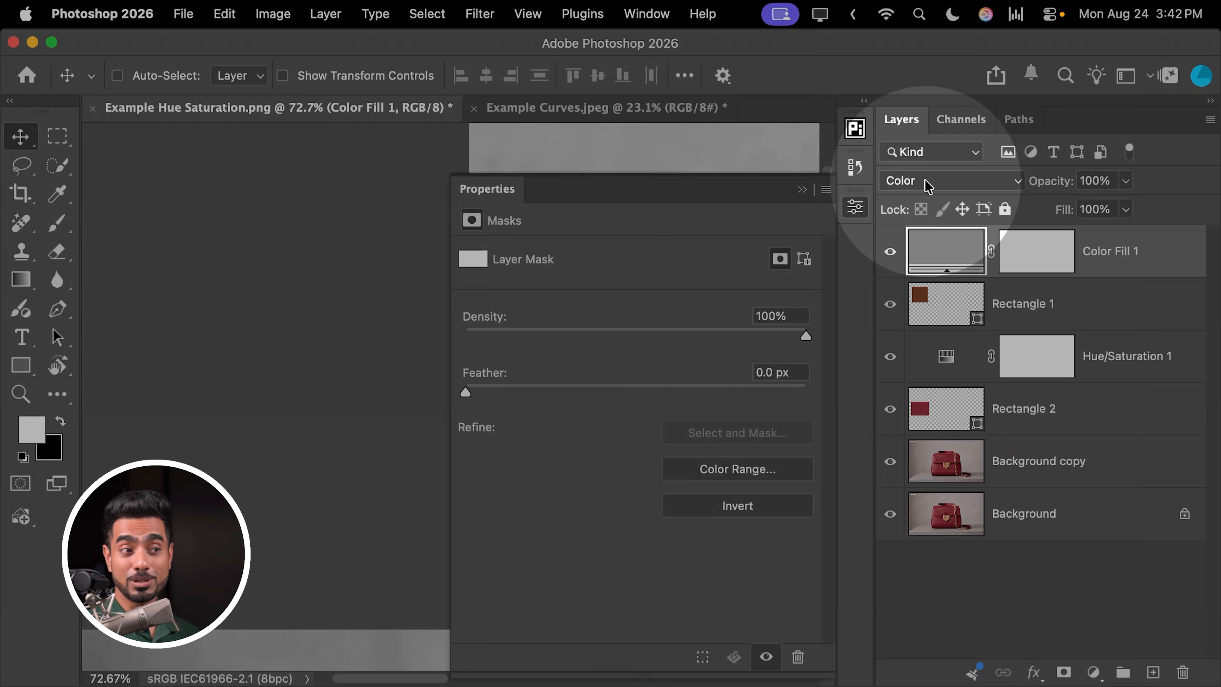
left_click(927, 183)
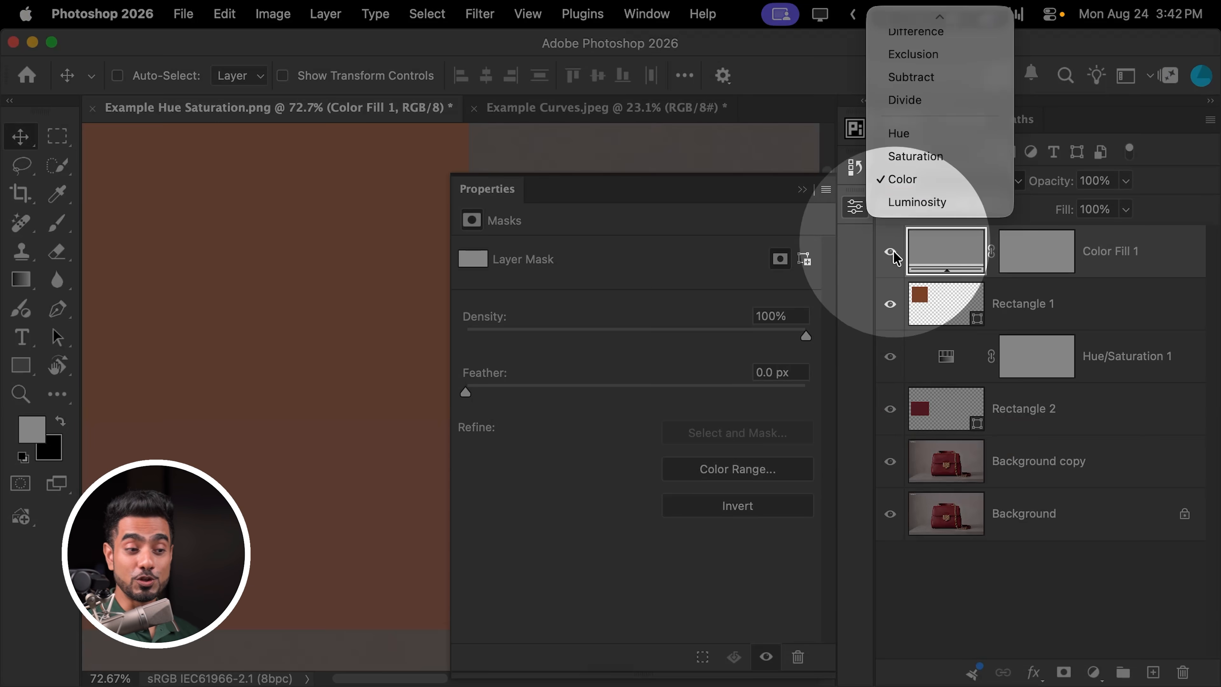
left_click(909, 203)
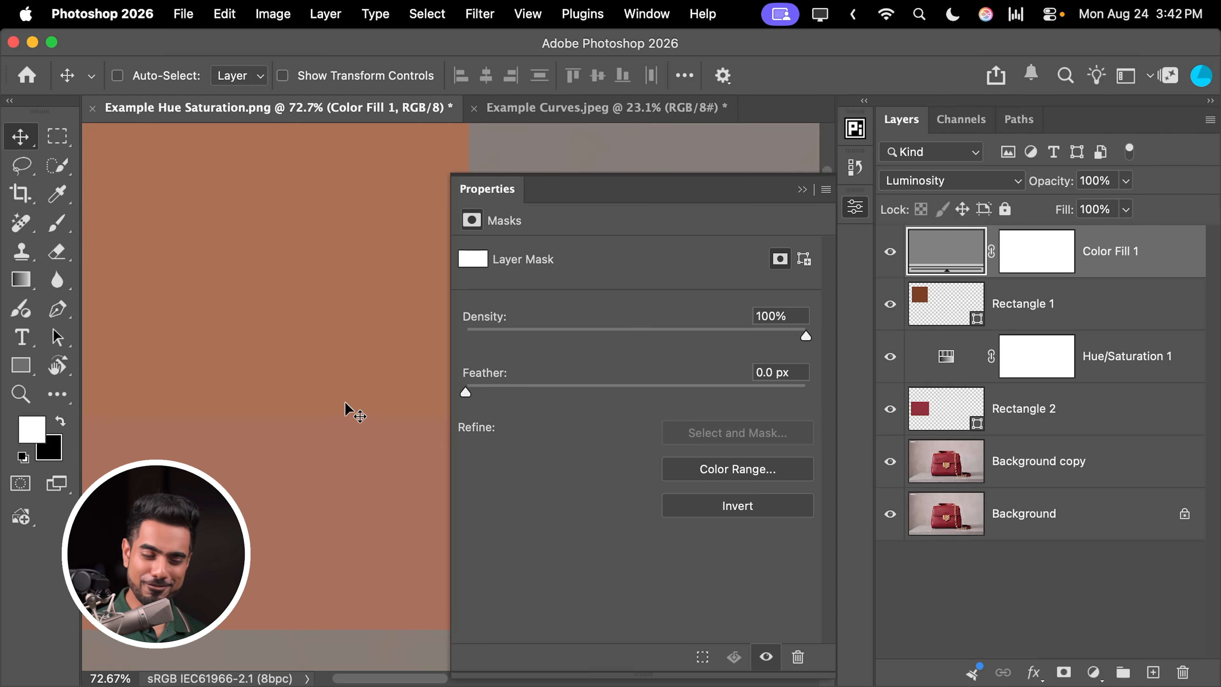
Step: Refine the Hue/Saturation layer's Reds to Hue +25 and Saturation +16 so both swatches blend together
left_click(950, 359)
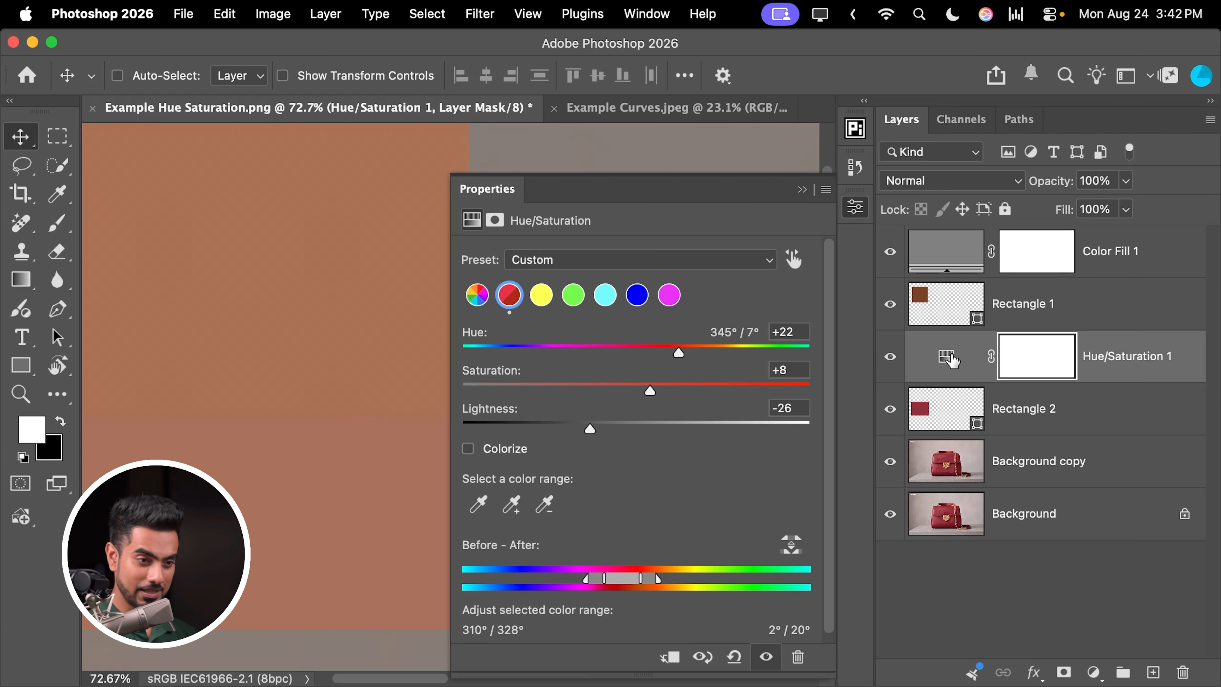
left_click(948, 360)
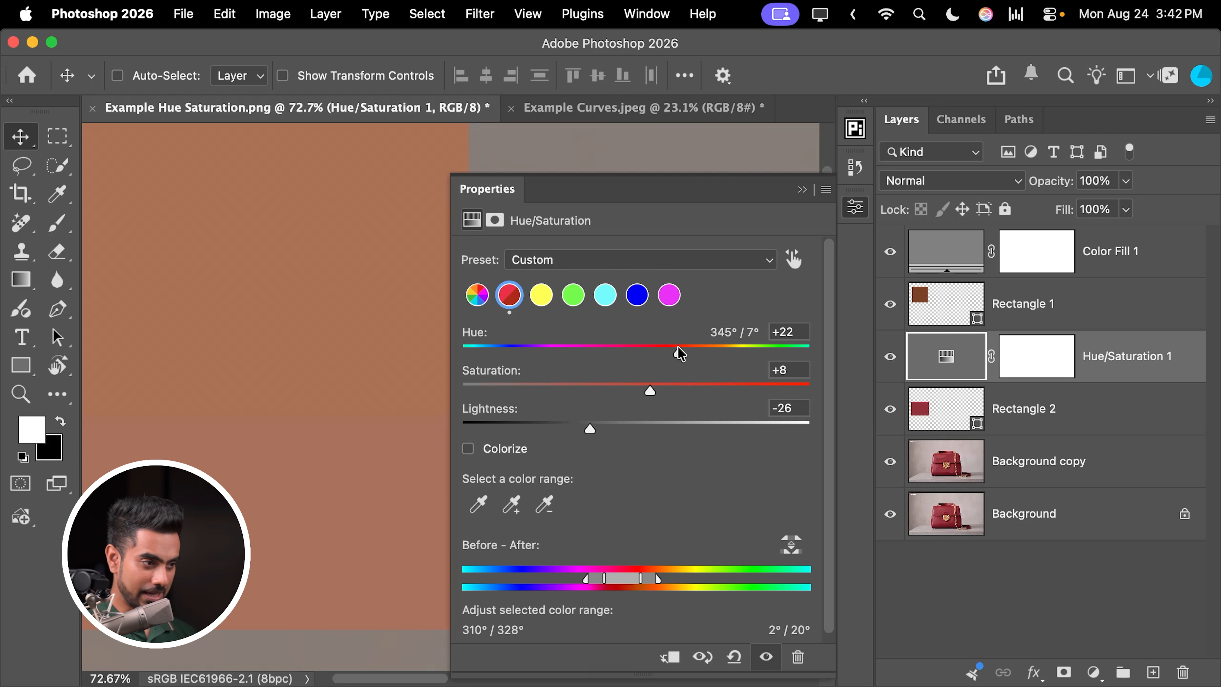
left_click_drag(679, 360, 685, 354)
left_click_drag(650, 390, 661, 393)
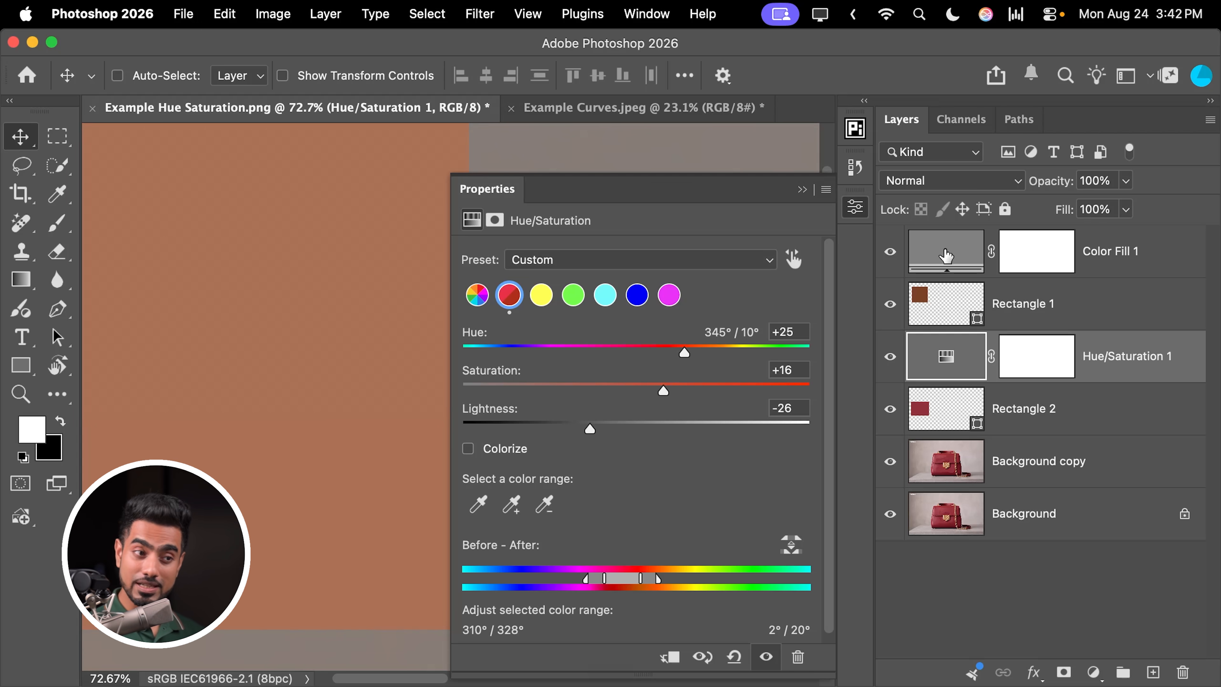
Step: Change the grey fill layer's blend mode to Color and set the Reds Lightness to -32 on the Hue/Saturation layer
left_click(944, 255)
left_click(932, 181)
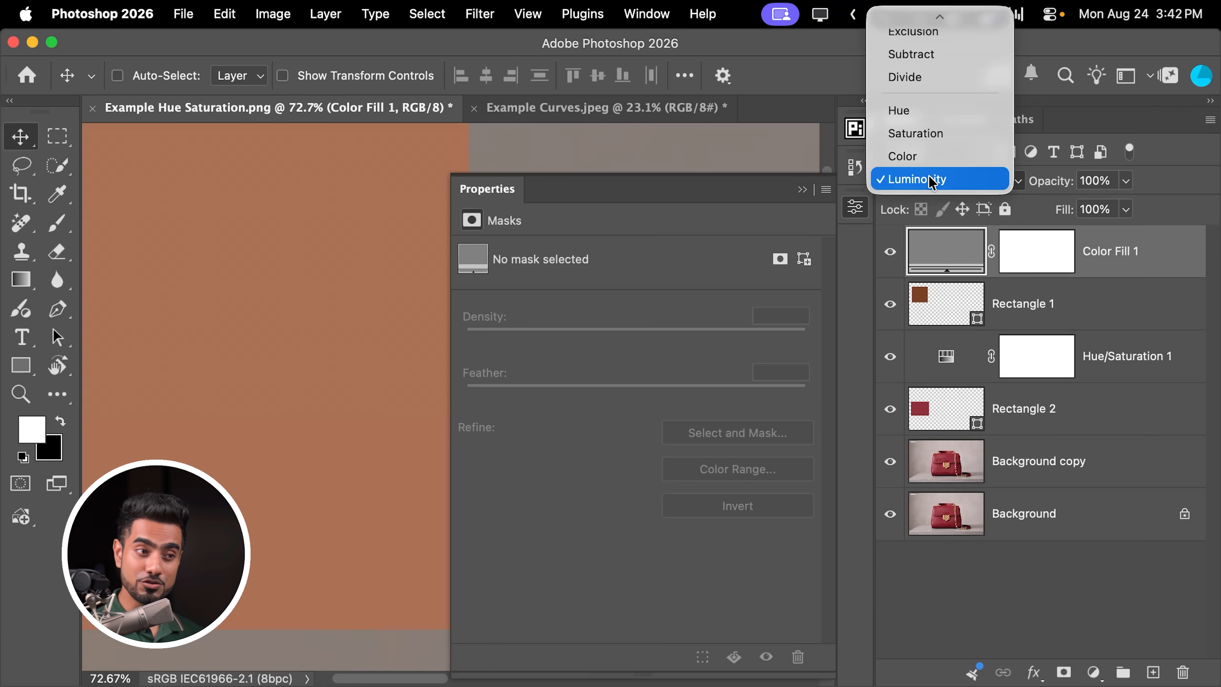
left_click(932, 157)
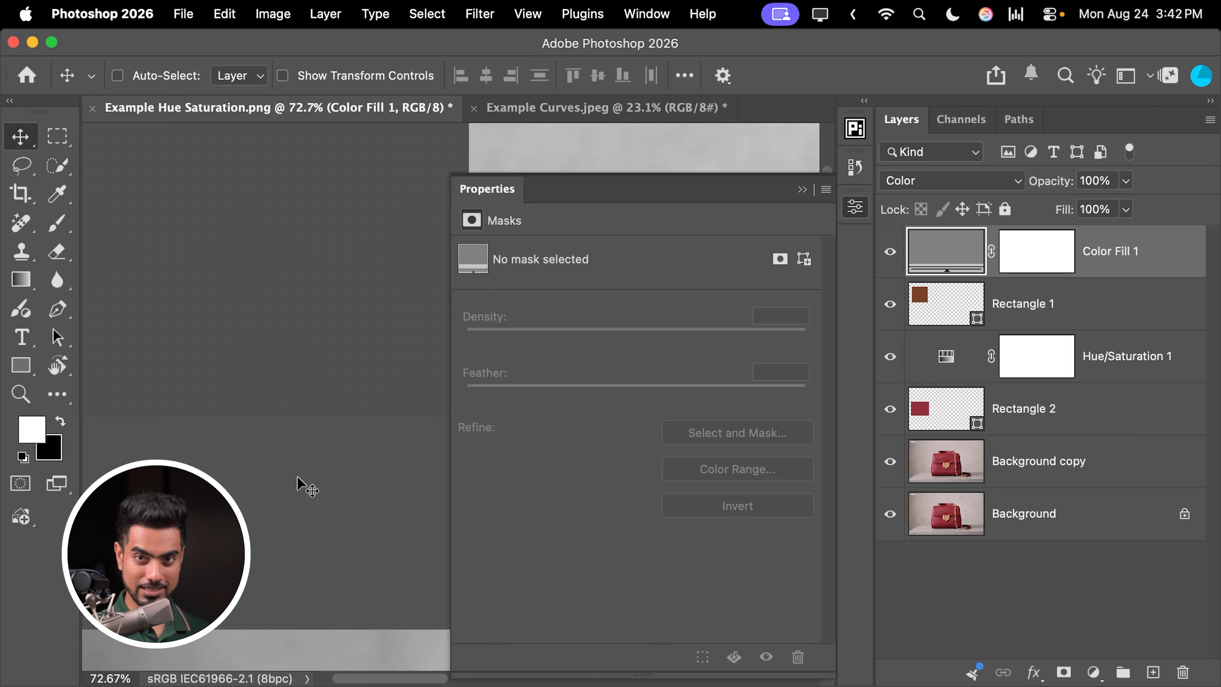
left_click(953, 360)
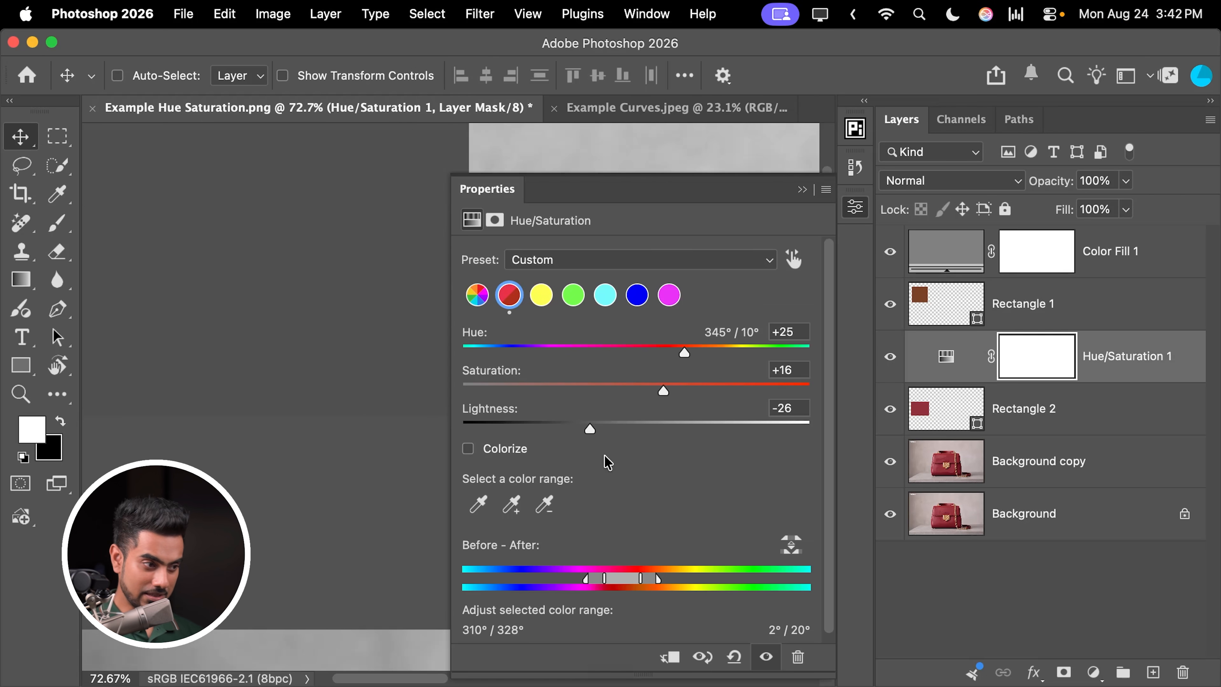
left_click_drag(594, 432, 582, 435)
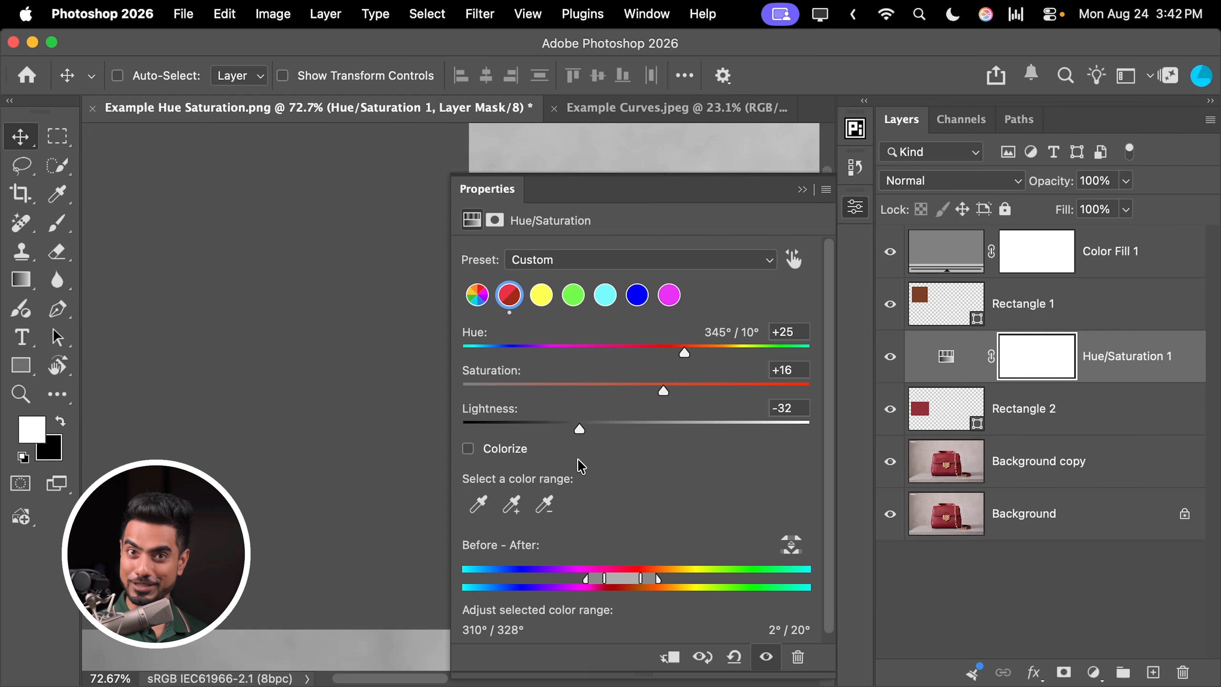
Step: Hide the grey Color Fill layer and check the whole recoloured bag in full colour
left_click_drag(322, 308, 257, 328)
left_click_drag(323, 316, 229, 313)
left_click_drag(358, 302, 327, 323)
left_click_drag(347, 318, 314, 323)
key("super+F1")
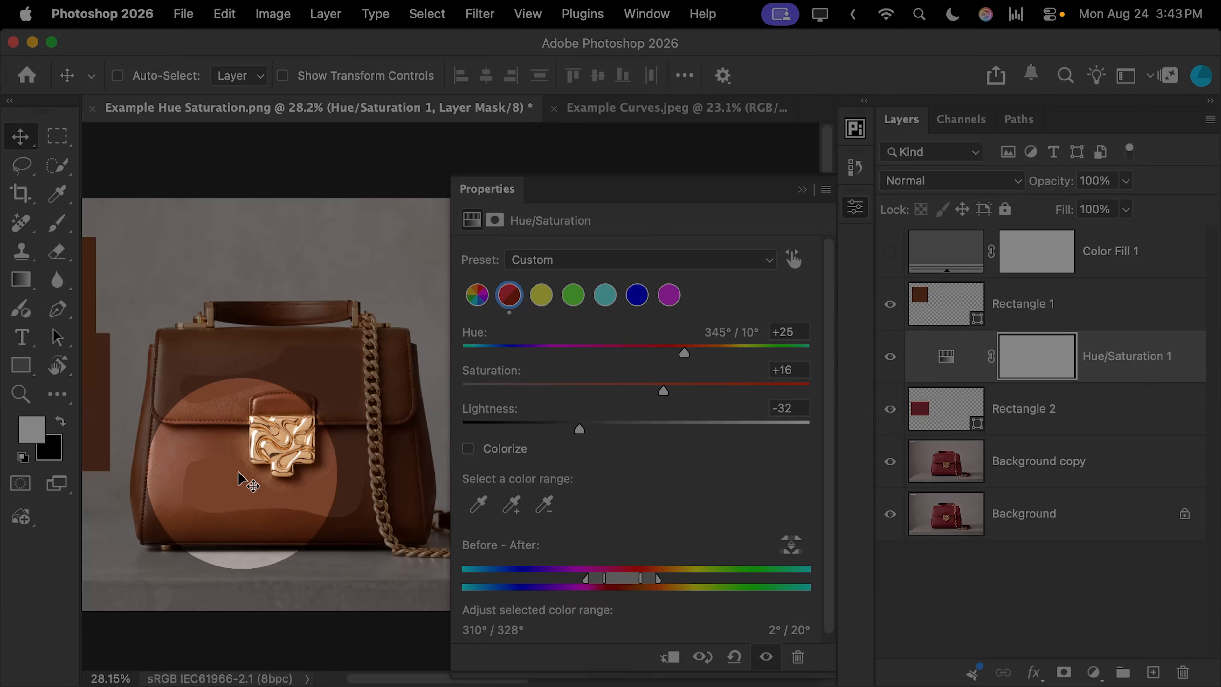
key("super+F1")
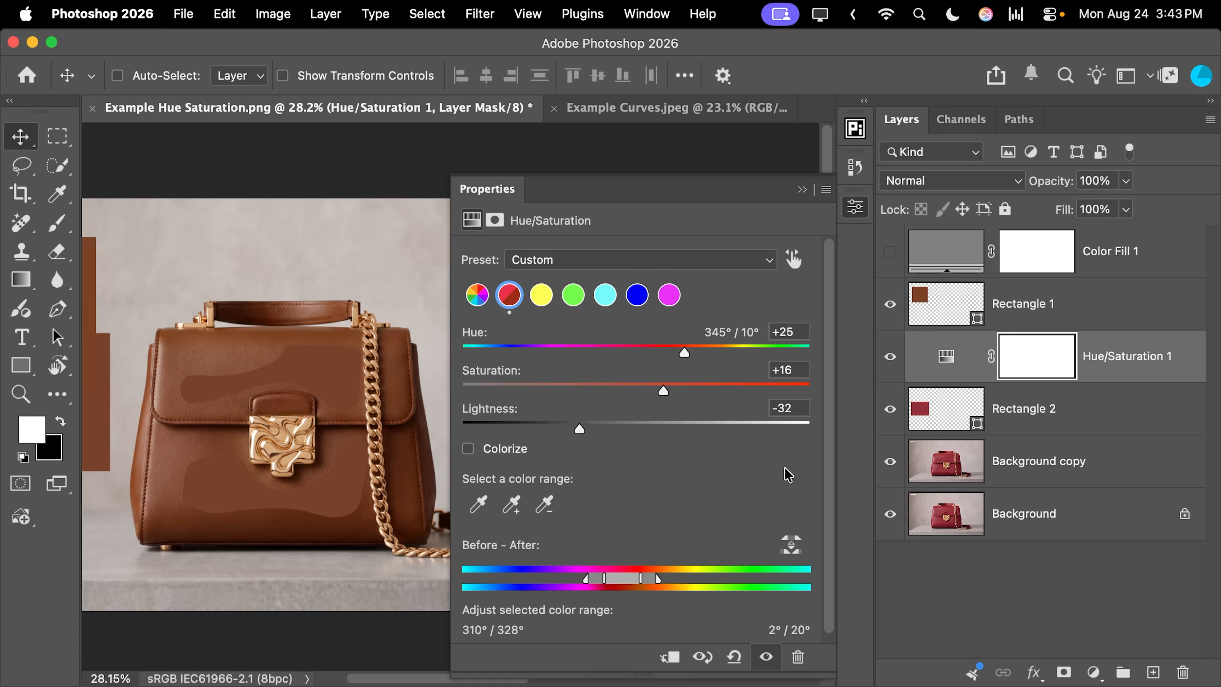
Step: Hide the Background copy layer with the averaged patches and both swatch rectangles, leaving the clean recoloured bag
left_click(1024, 474)
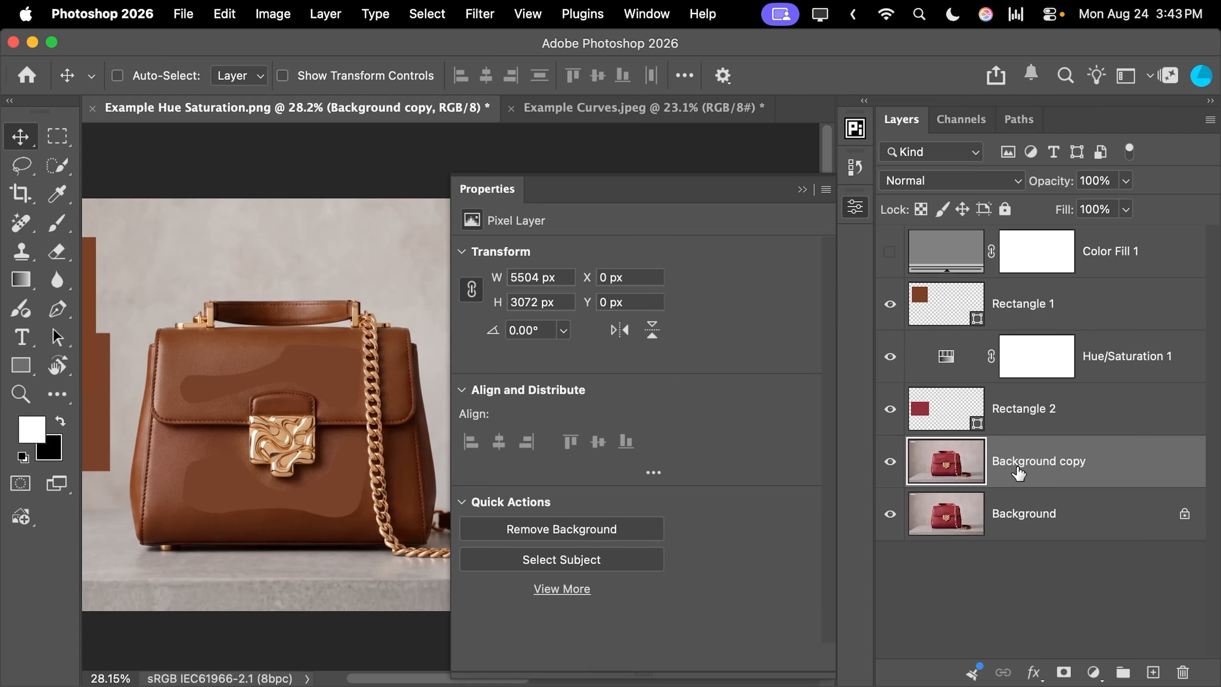
left_click(892, 463)
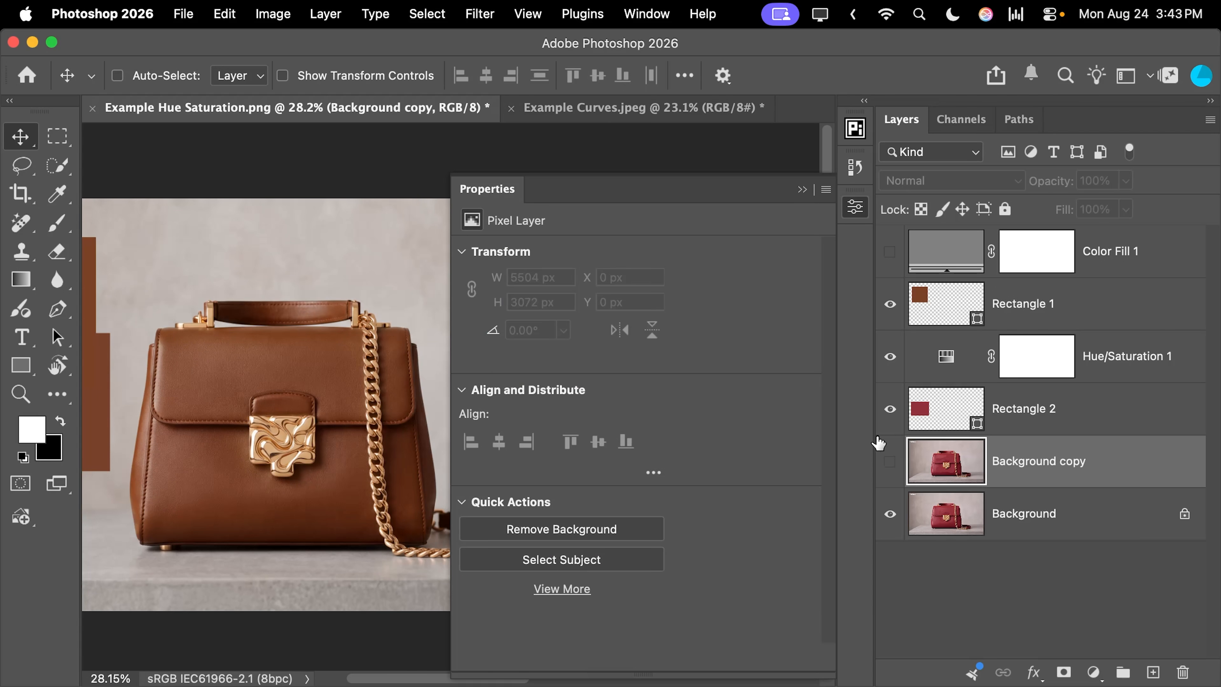
left_click(809, 190)
key("super+0")
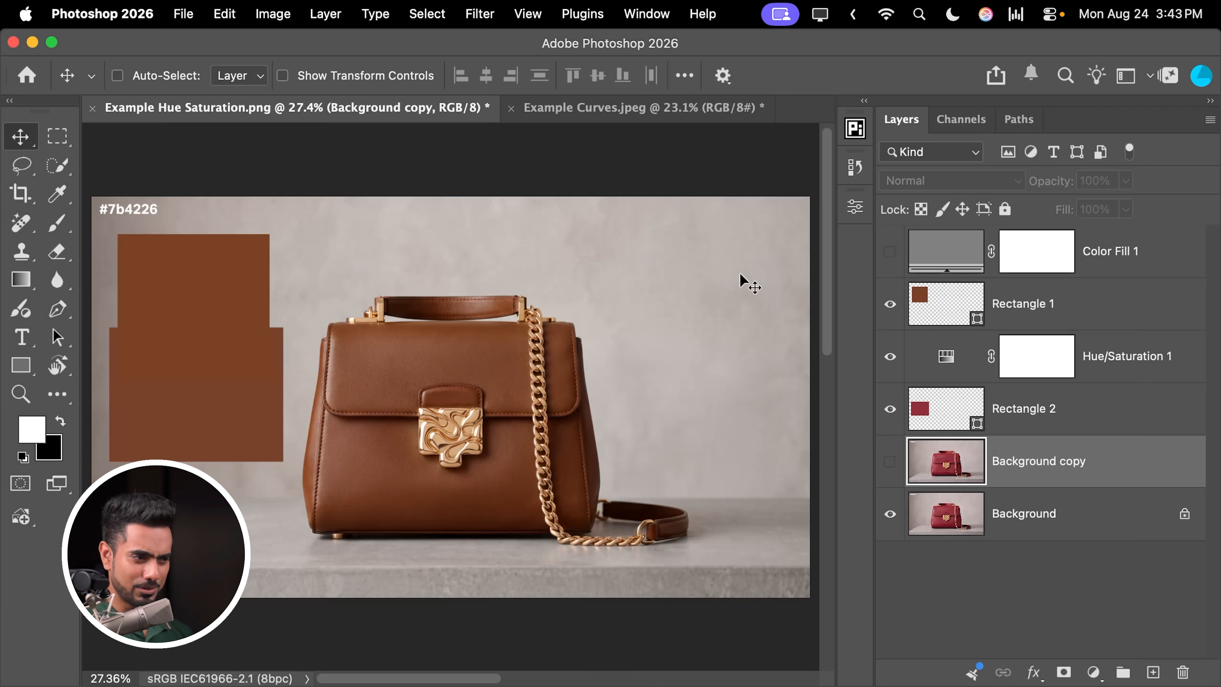
left_click(890, 310)
left_click(890, 409)
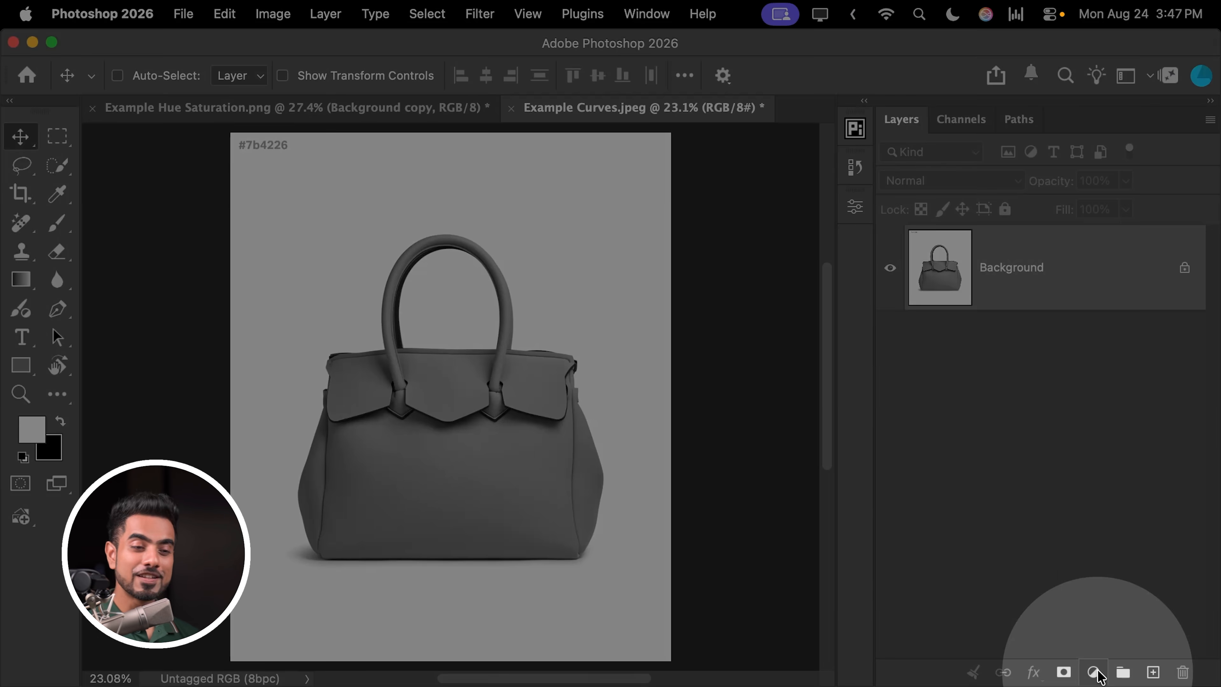
Step: Add a Hue/Saturation adjustment layer above the grey handbag in Example Curves.jpeg and try moving a slider
left_click(1094, 672)
left_click(1122, 509)
left_click_drag(654, 354, 682, 368)
key("super+z")
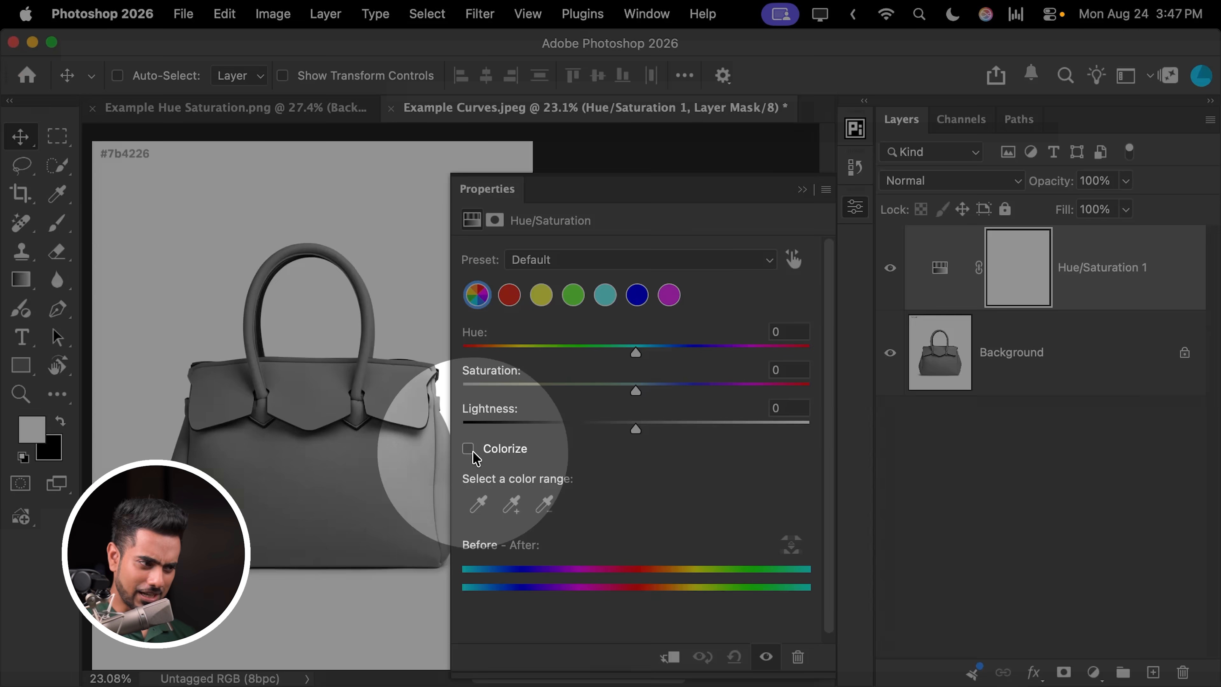
Step: Try colorizing the grey handbag with Hue 89, Saturation 52 and a raised Lightness
left_click(467, 448)
left_click_drag(548, 356, 642, 385)
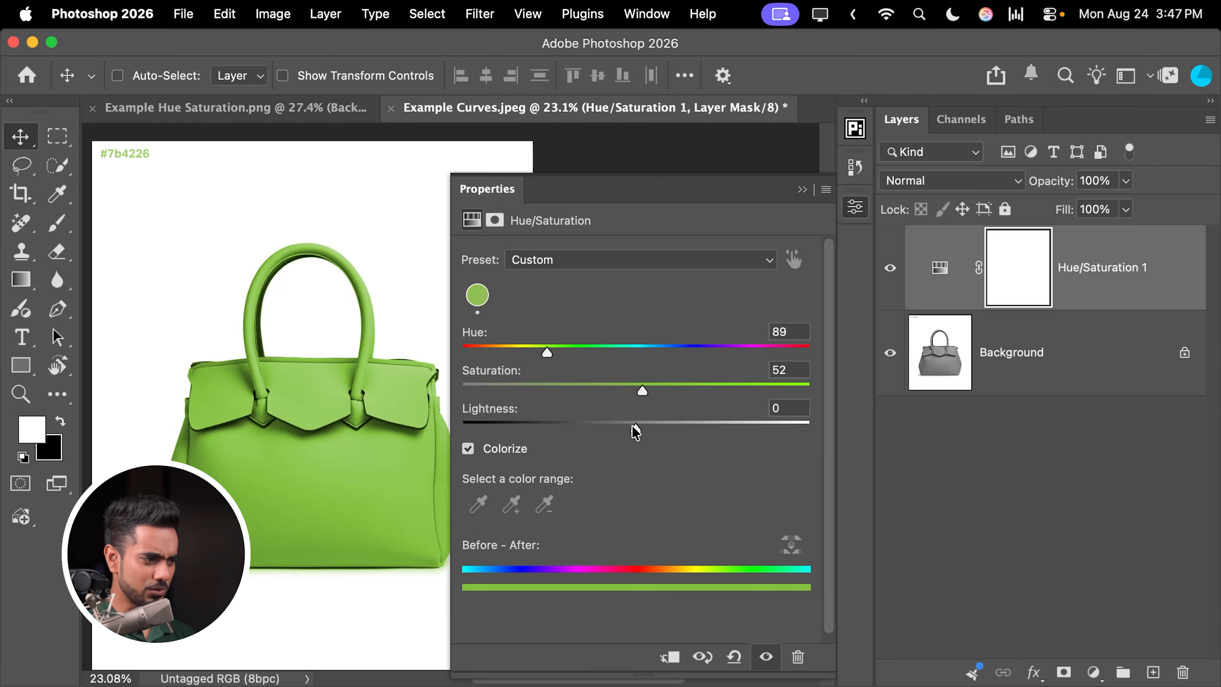
left_click_drag(636, 432, 710, 426)
key("super+z")
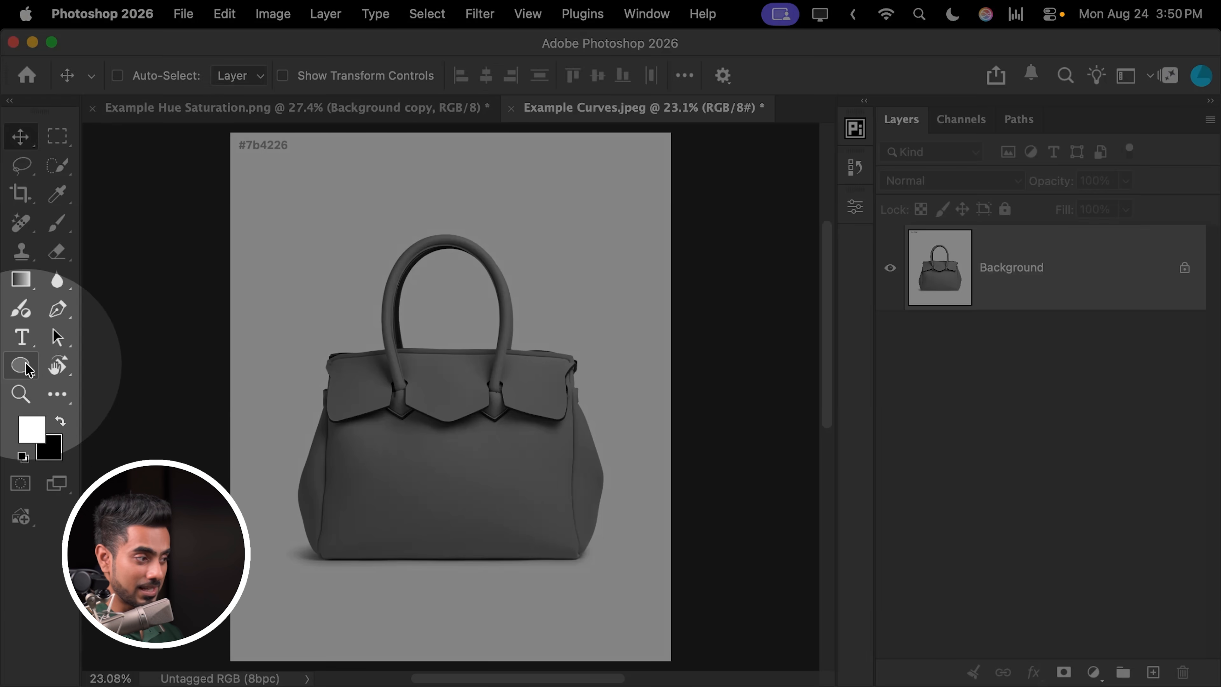
Step: Draw a circle about 1568 px wide filled with #7b4226 over the bag's left half and check its fill colour's RGB values
left_click(20, 365)
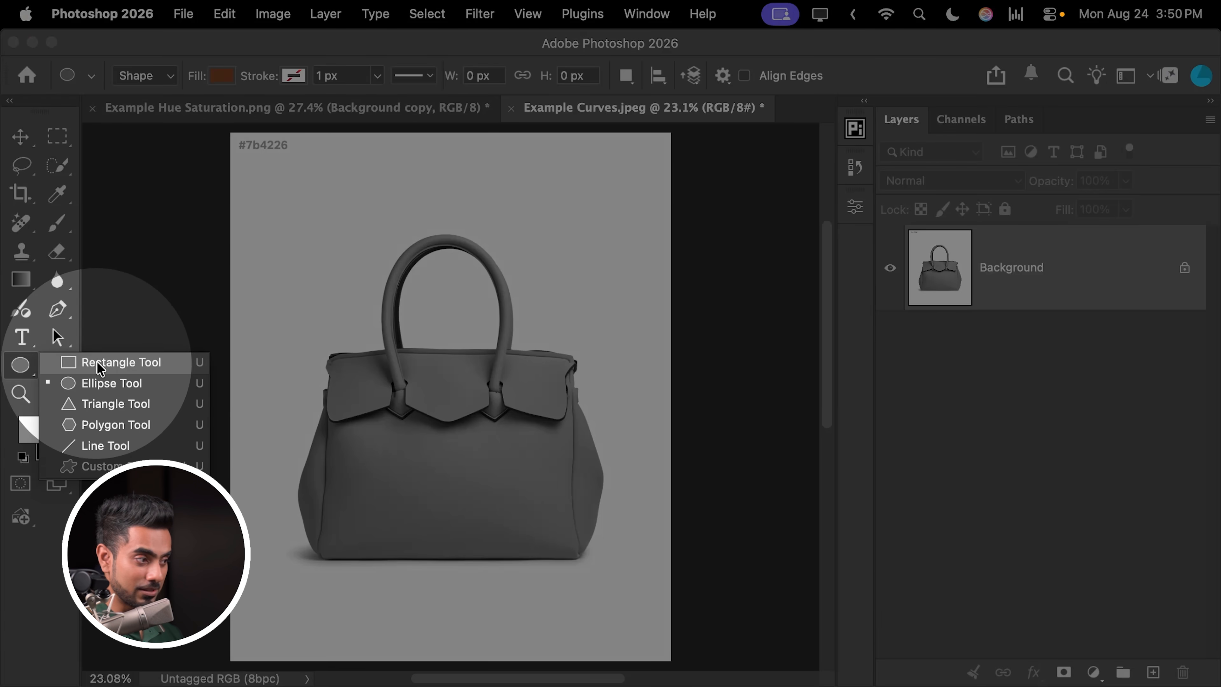
left_click(101, 382)
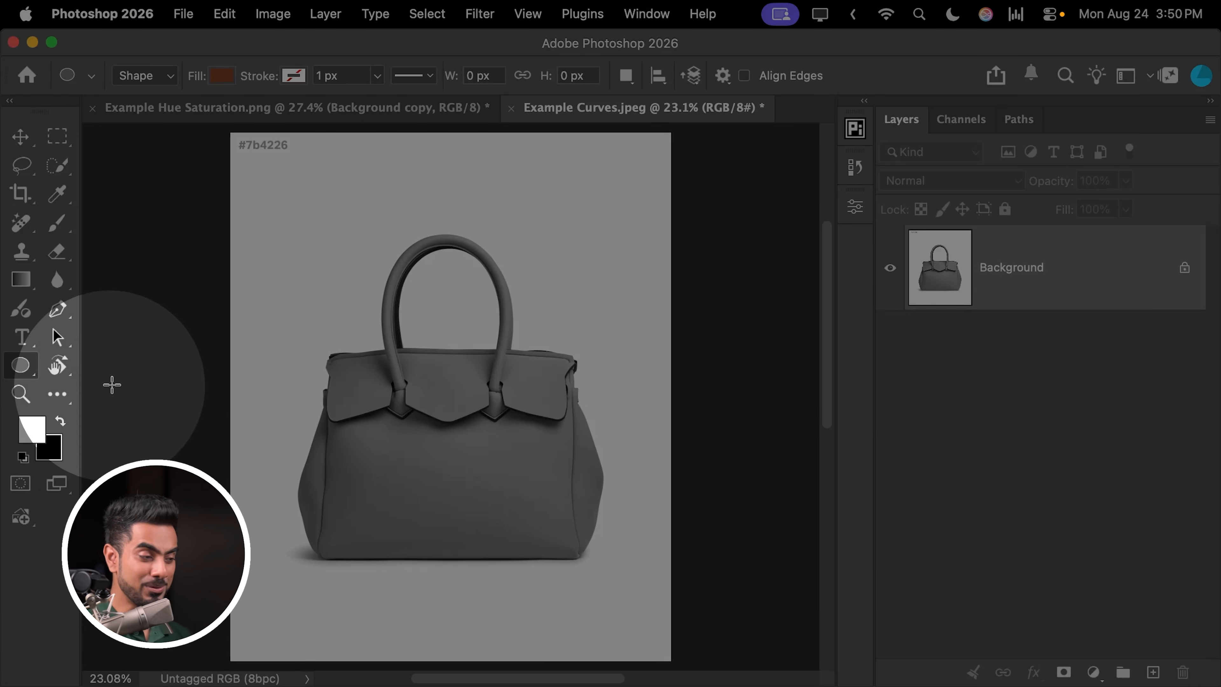
left_click_drag(345, 417, 431, 502)
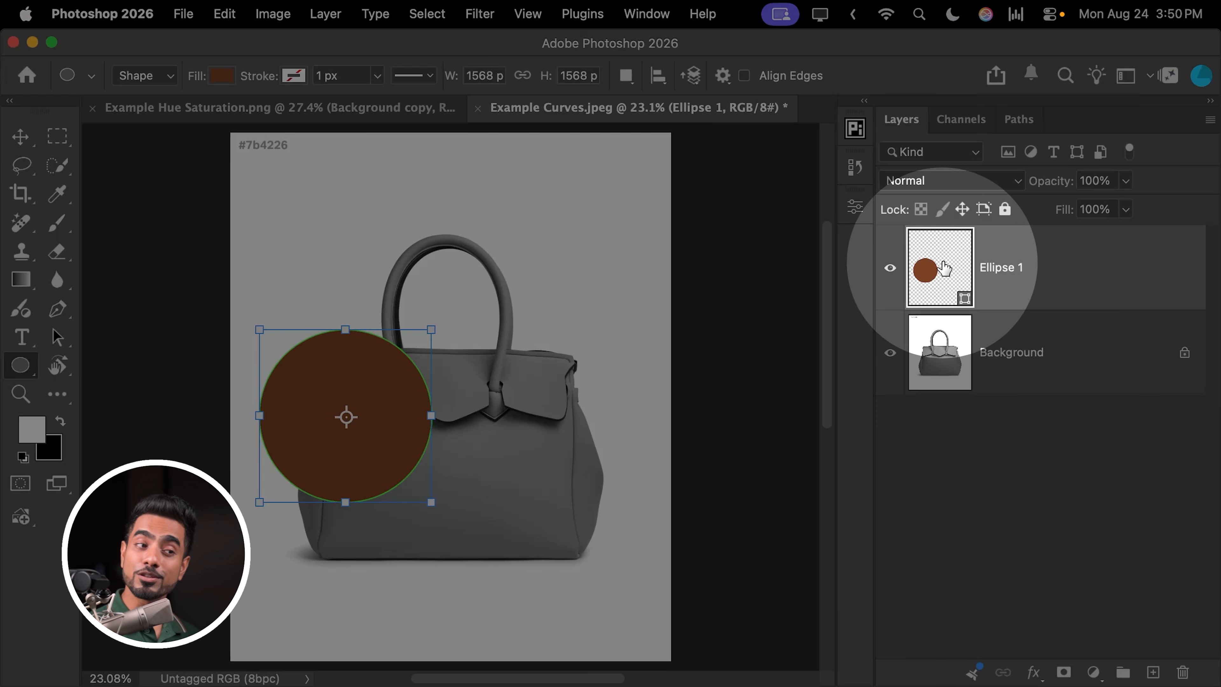
double_click(941, 270)
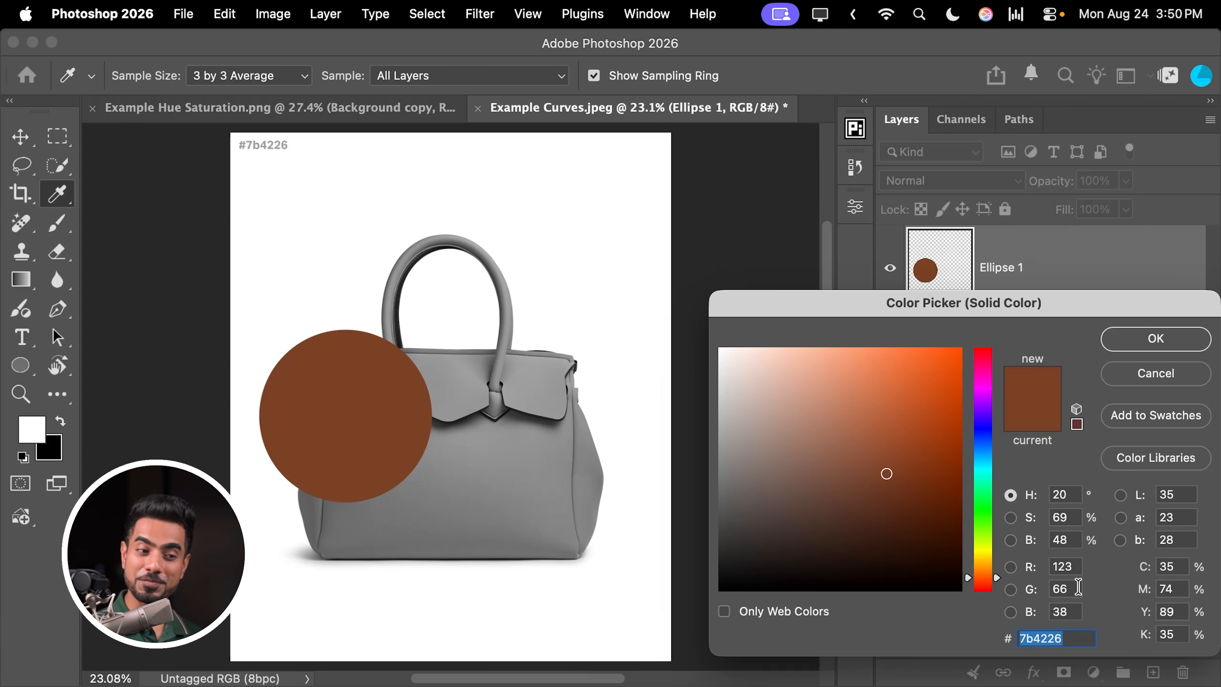
left_click(1154, 339)
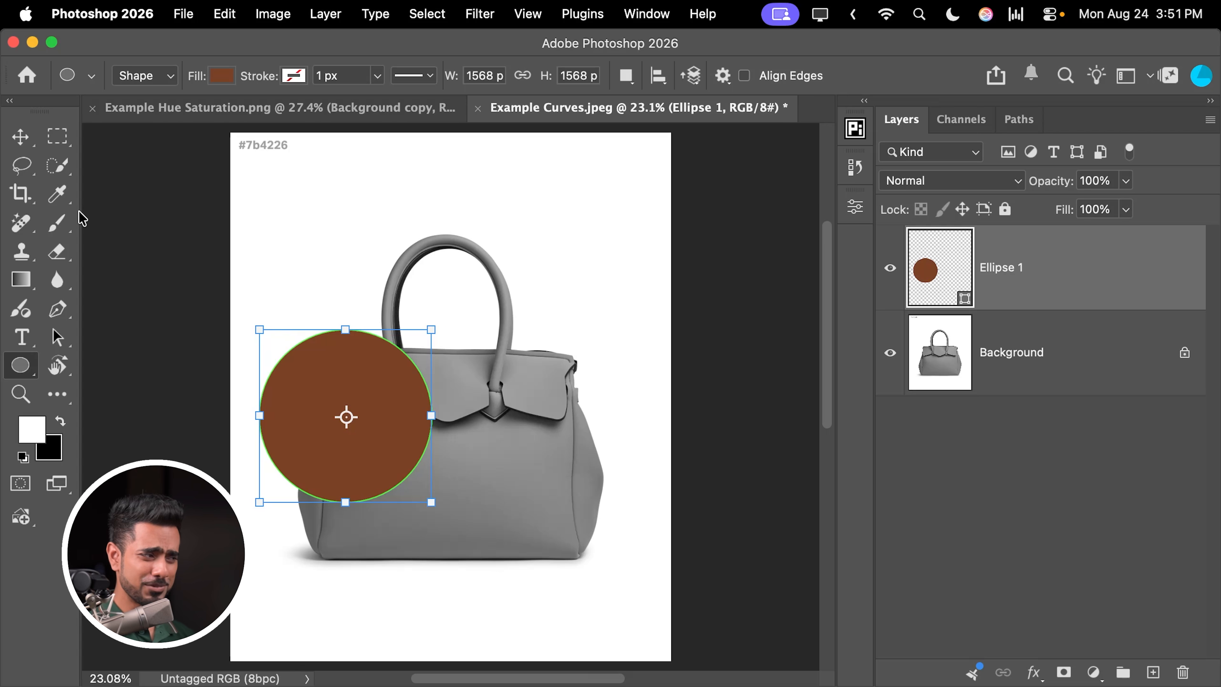
Step: Add a new layer and handwrite 123, 66 and 38 above the bag with a black 40 px brush
left_click(59, 224)
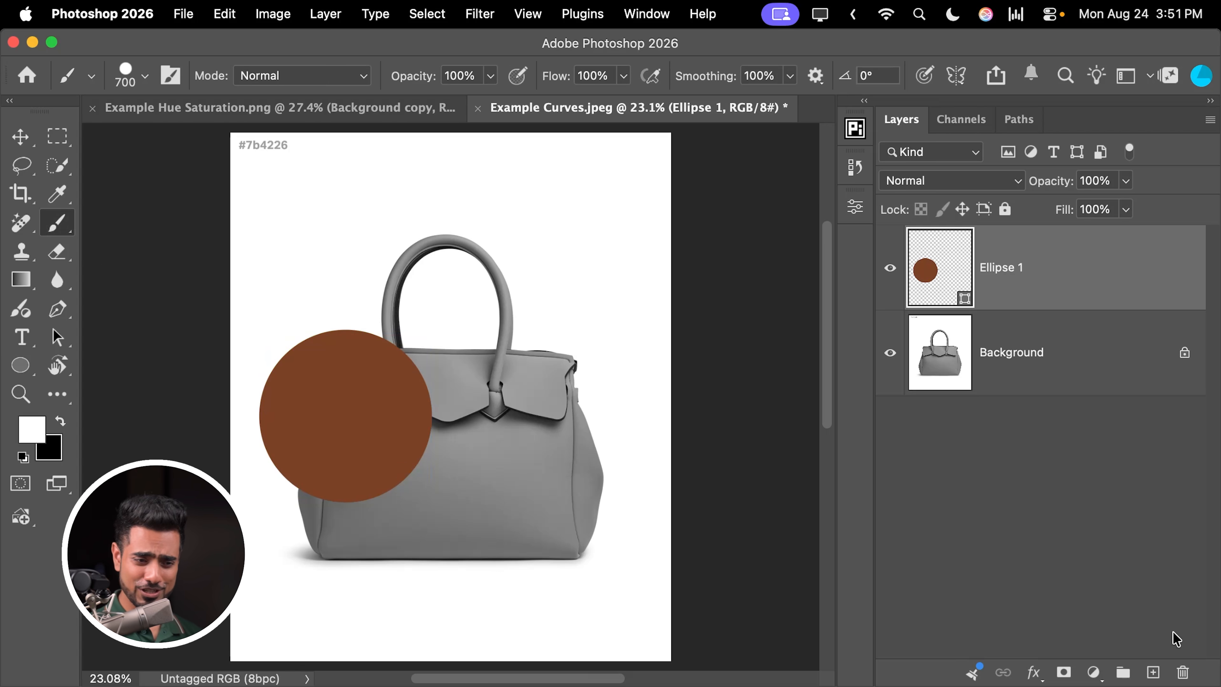
left_click(1153, 672)
key("bracketleft")
key("x")
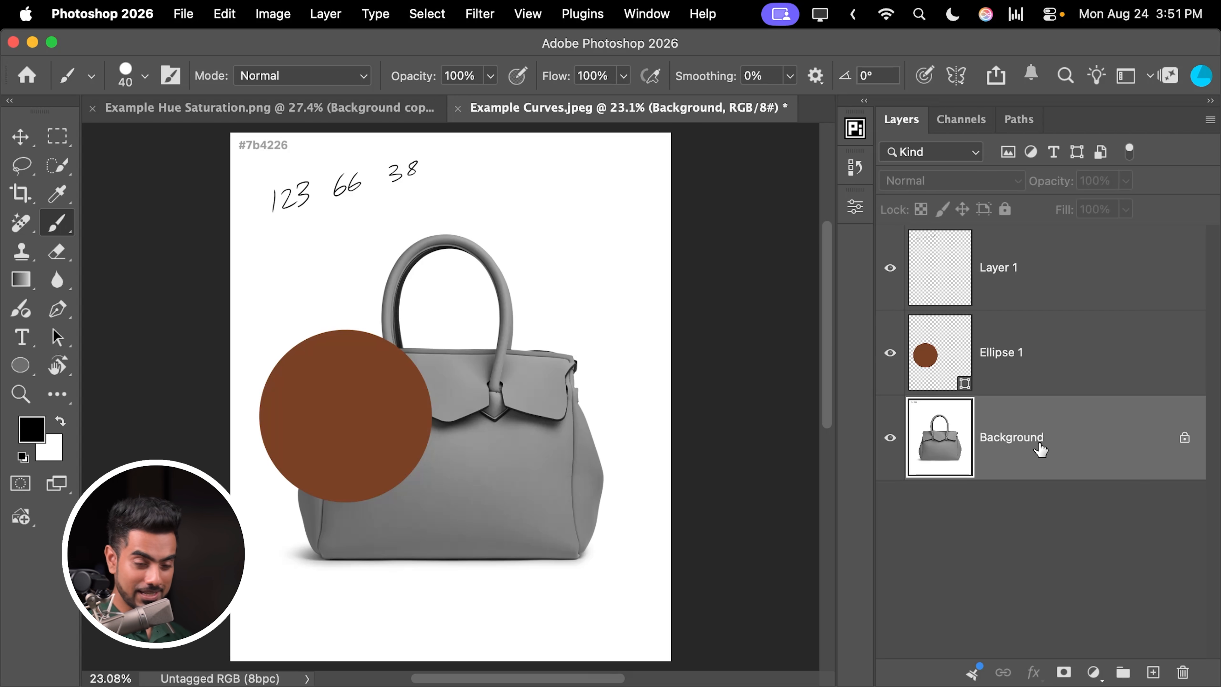
Step: Duplicate the Background layer and lasso one area on the bag's right flap and a larger one on its front
key("super+j")
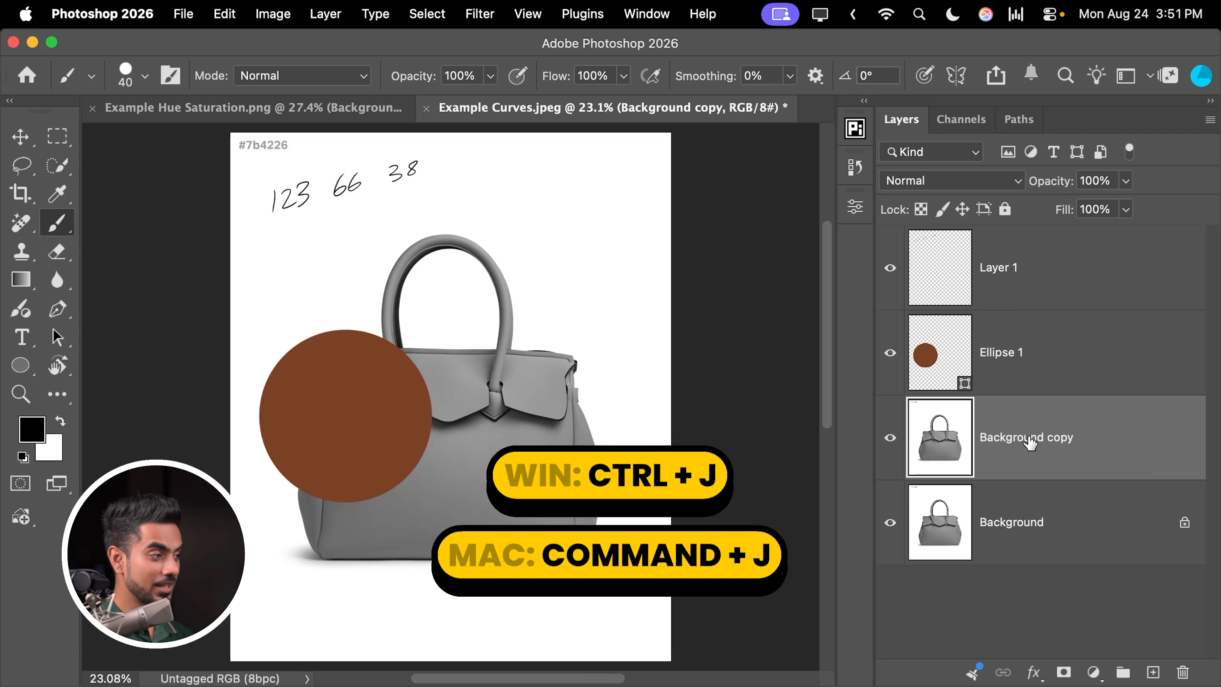
left_click(21, 165)
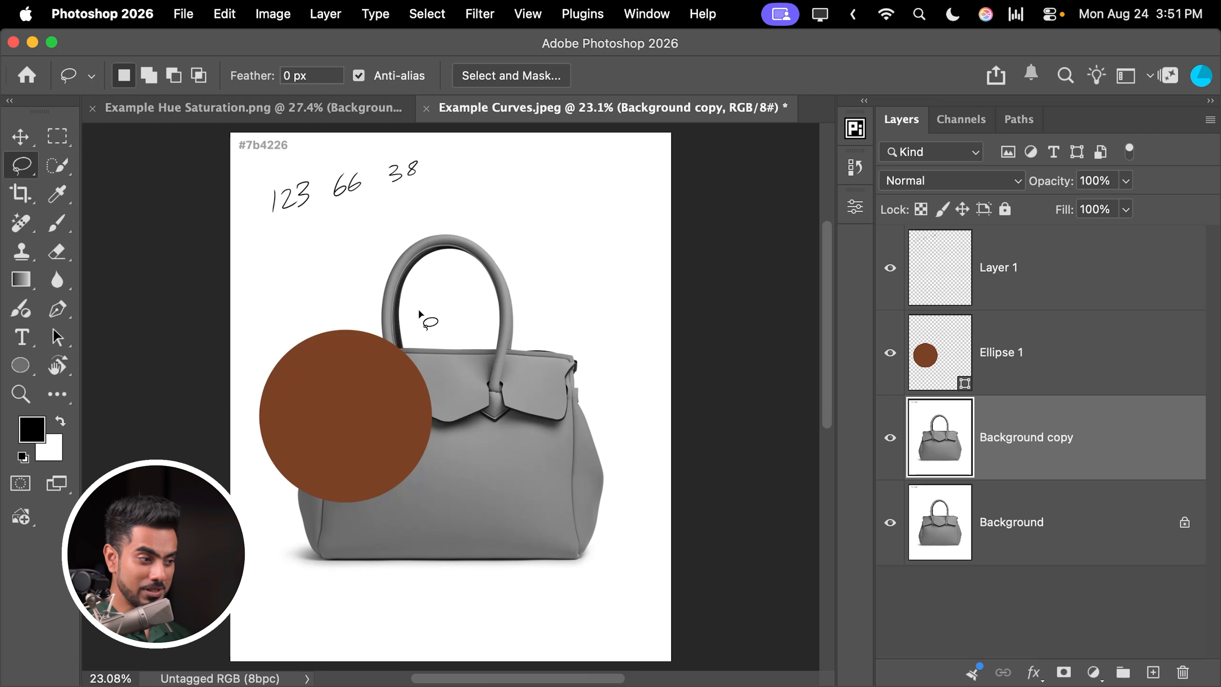
left_click_drag(484, 489, 535, 441)
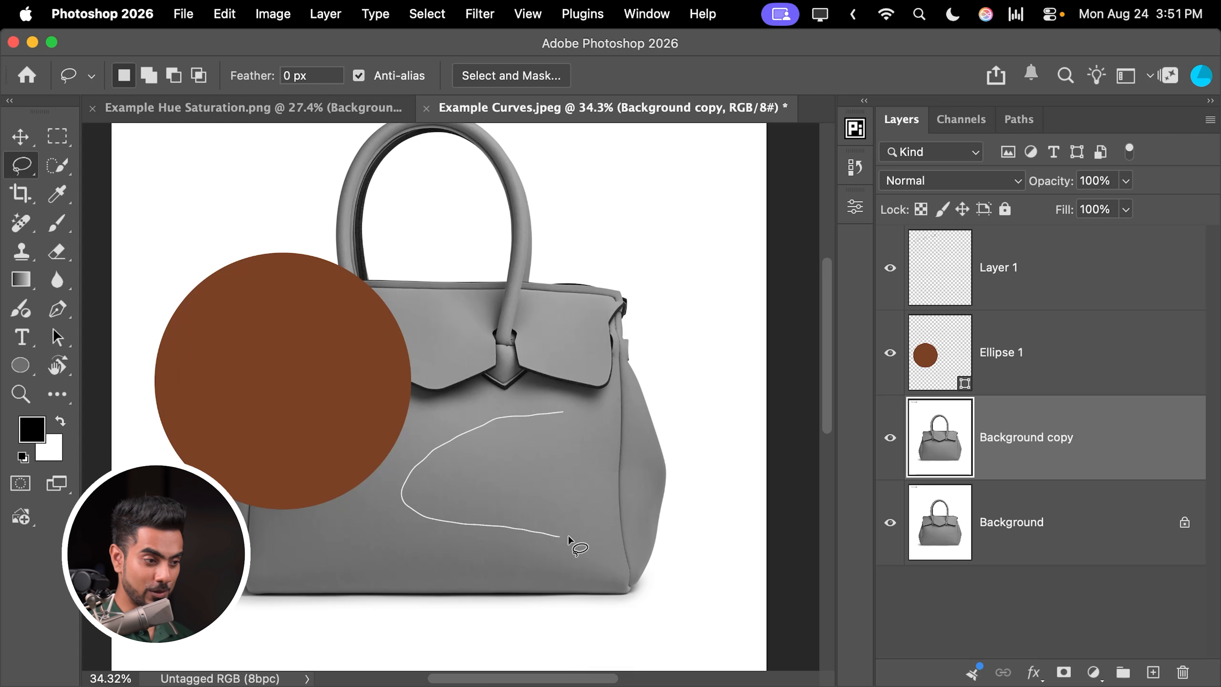
left_click_drag(557, 411, 570, 413)
key("shift")
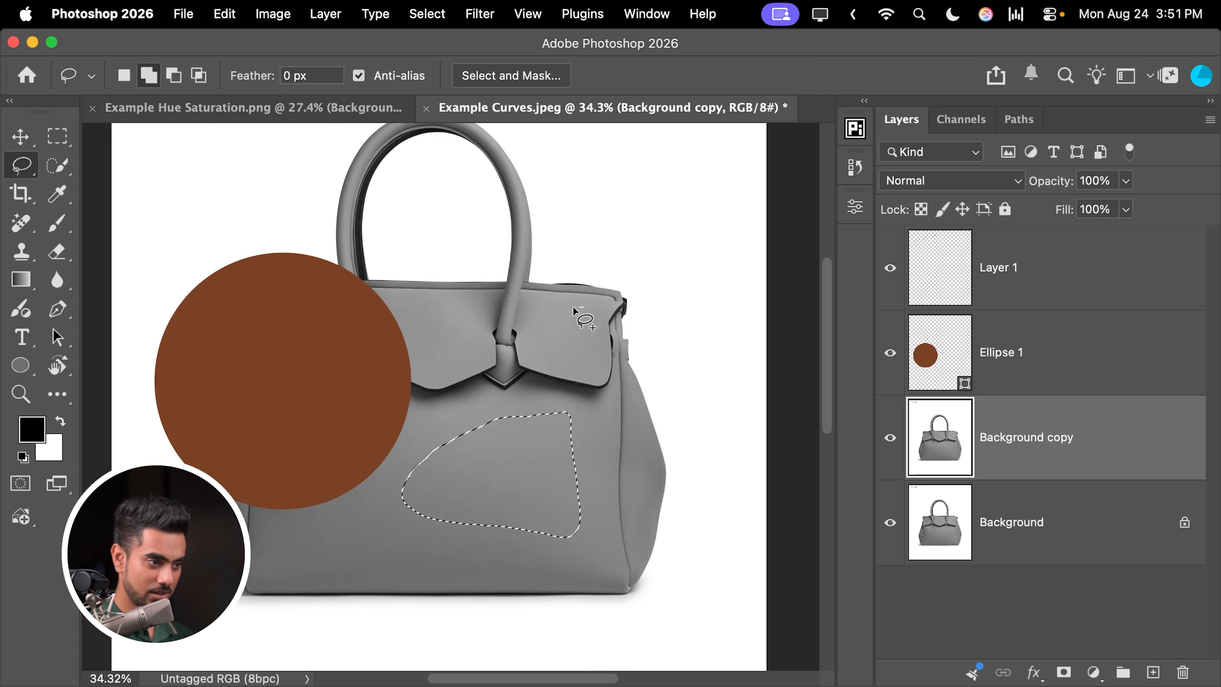
left_click_drag(596, 332, 599, 342)
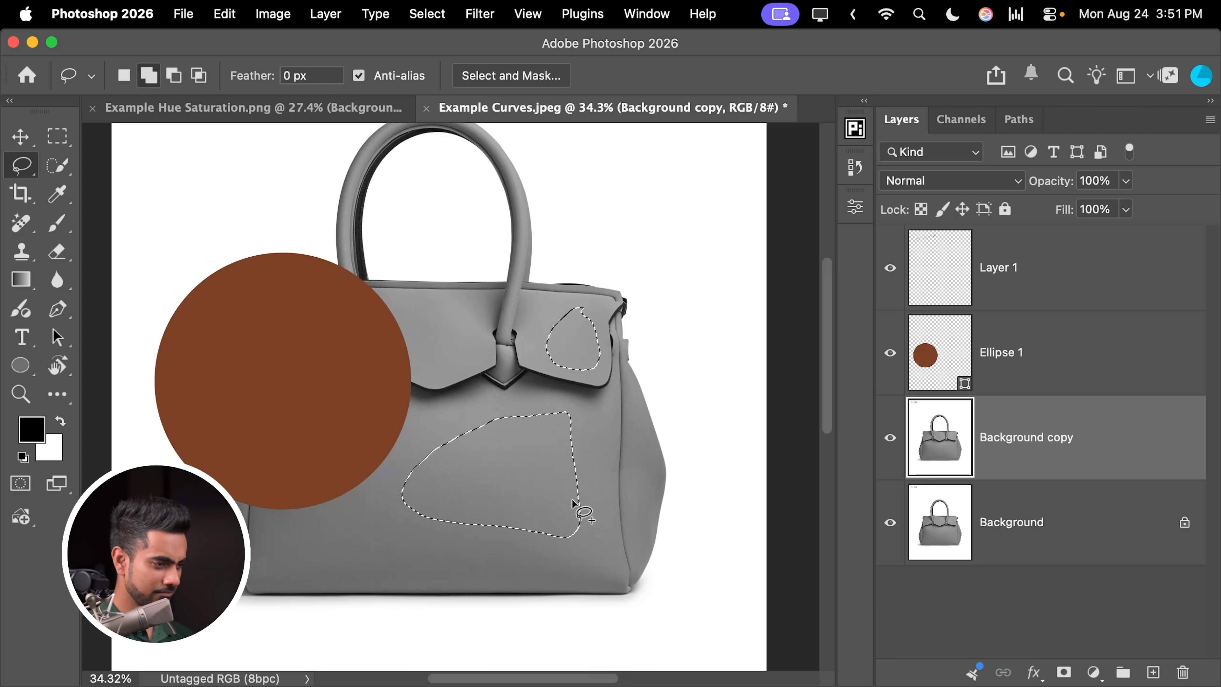
key("shift")
mouse_move(504, 467)
left_mouse_down()
mouse_move(403, 510)
mouse_move(446, 550)
mouse_move(529, 549)
left_mouse_up()
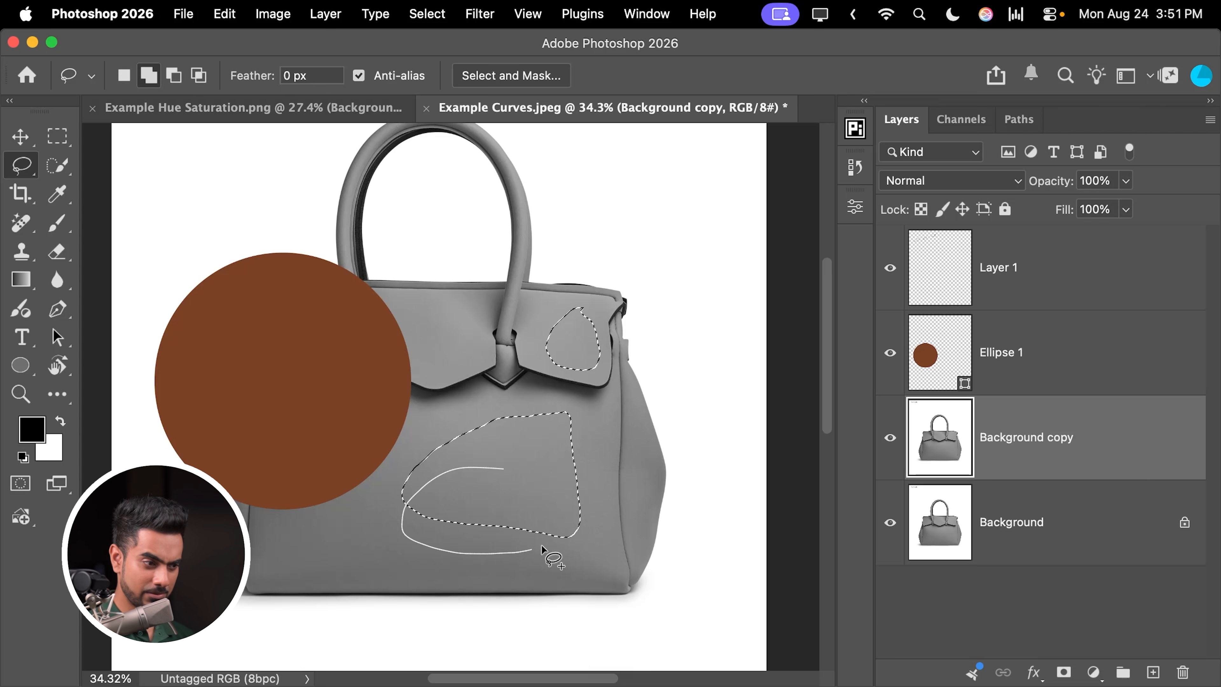
left_click_drag(529, 481, 526, 479)
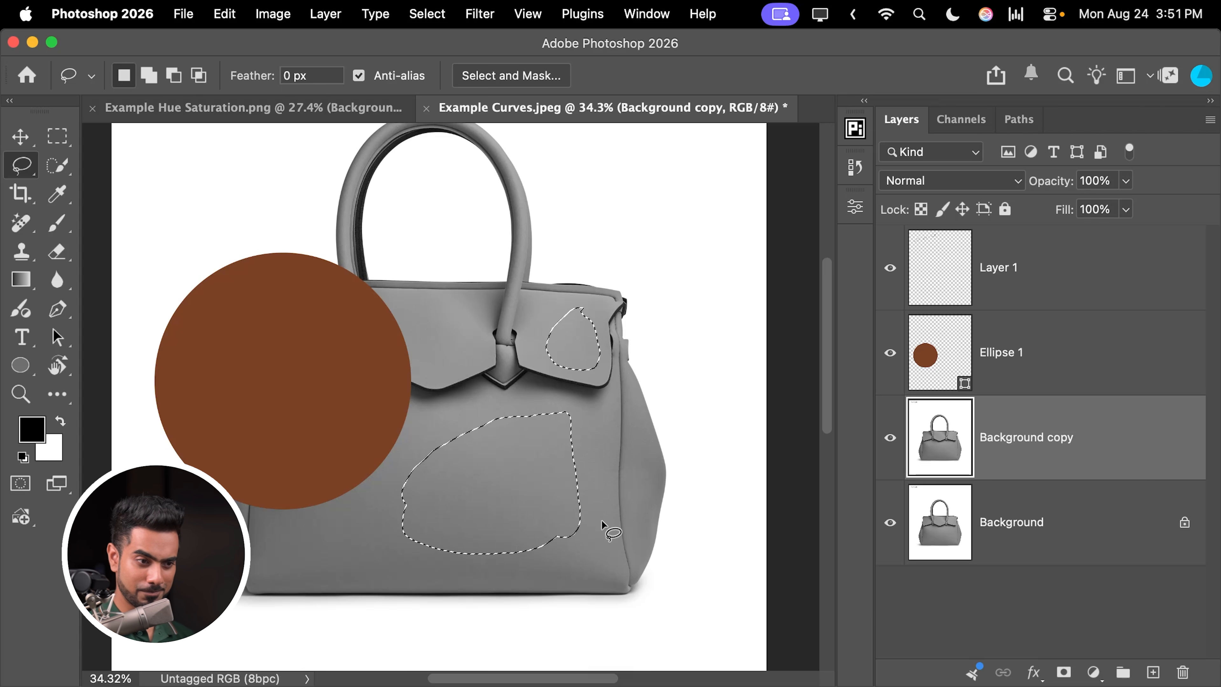
Step: Apply the Average blur to the selected bag areas on Background copy and deselect
left_click(479, 15)
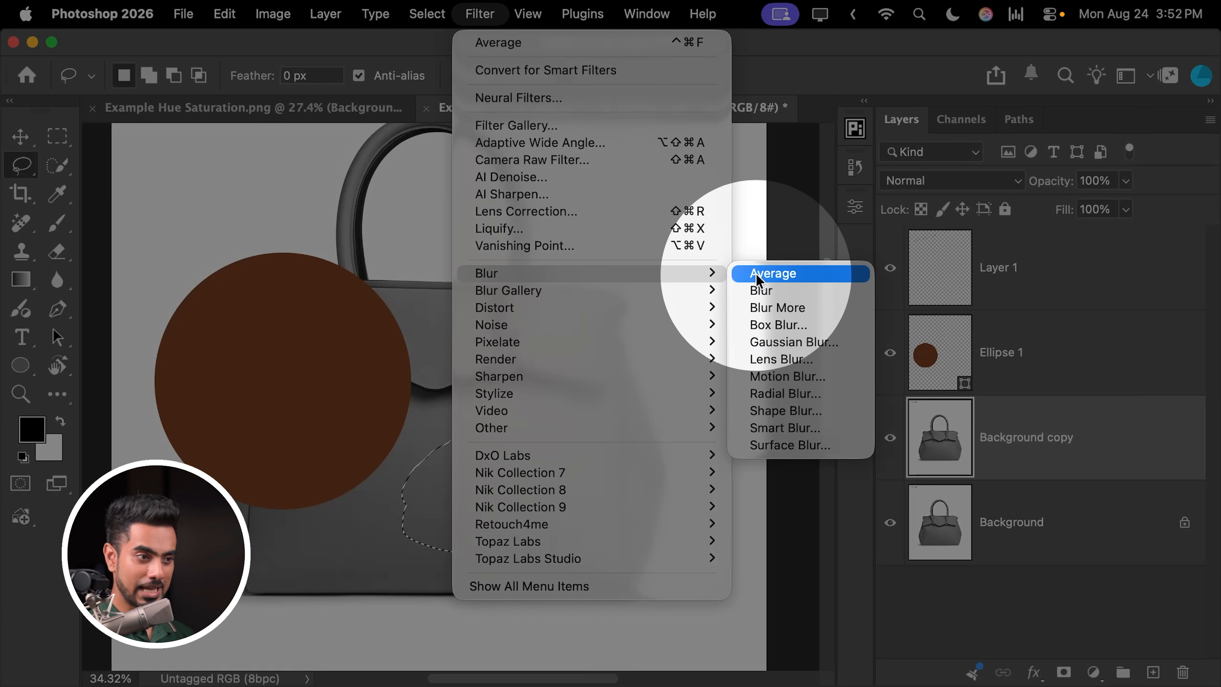
left_click(524, 44)
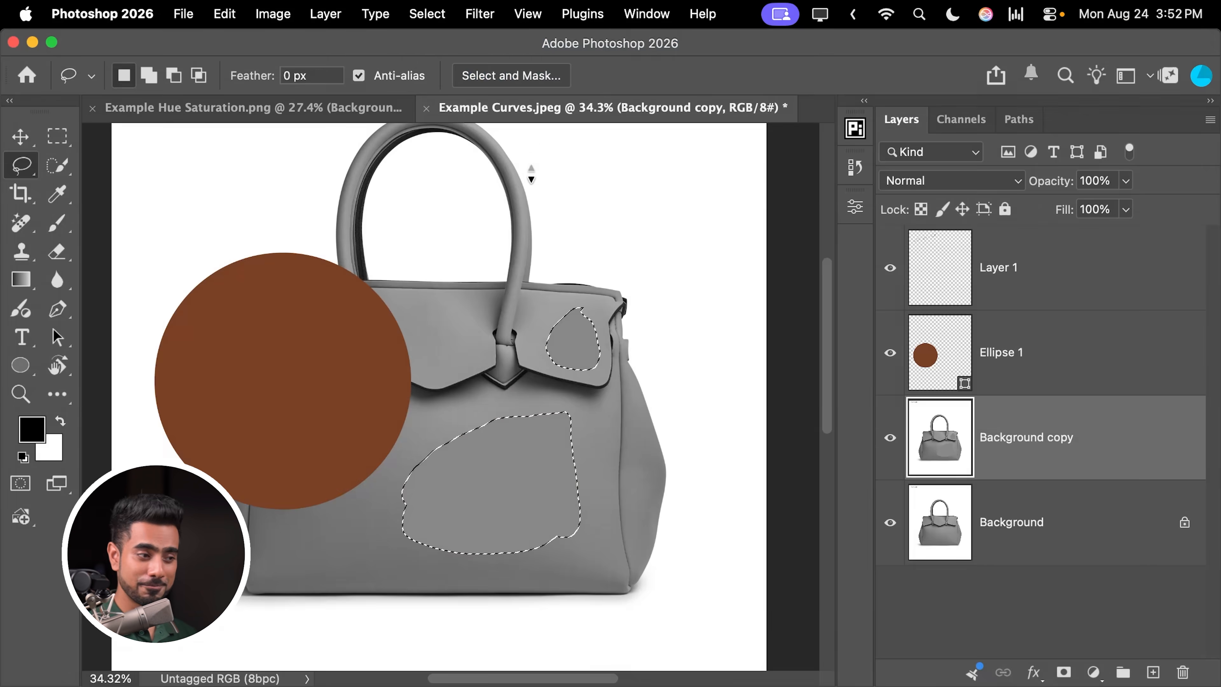
key("super+d")
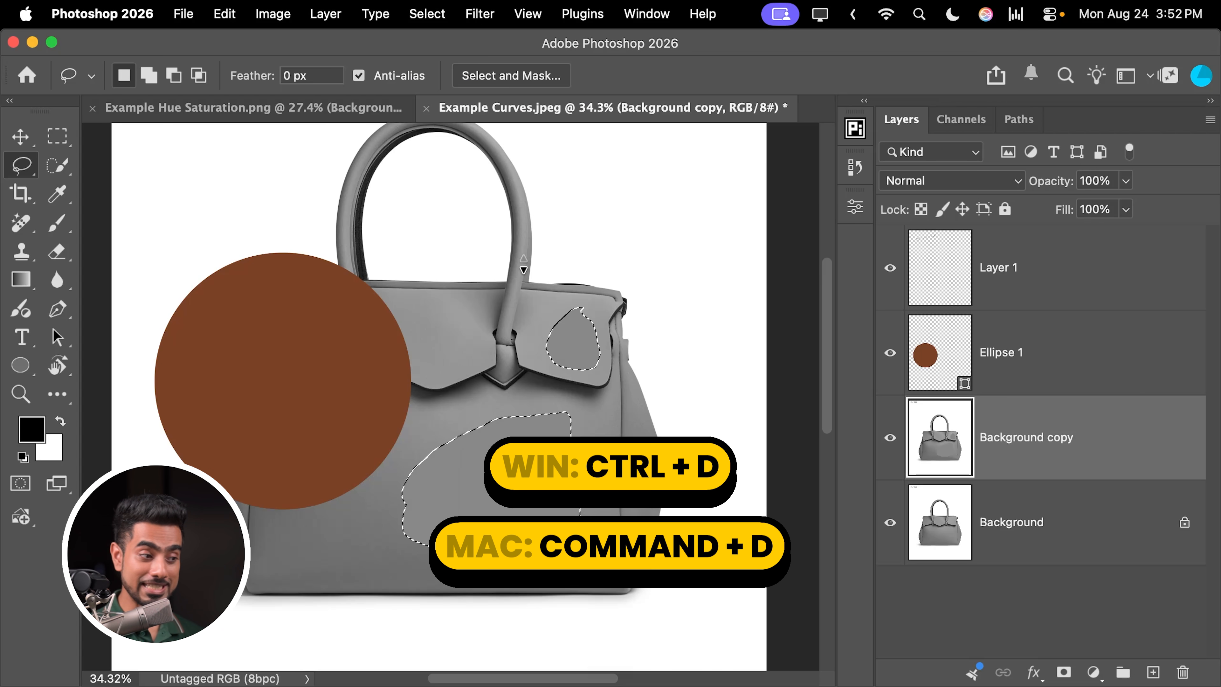
Step: Move the brown Ellipse 1 circle down so it overlaps the averaged patch on the bag's front
left_click(1024, 375)
key("super+t")
left_click_drag(337, 393, 400, 491)
key("l")
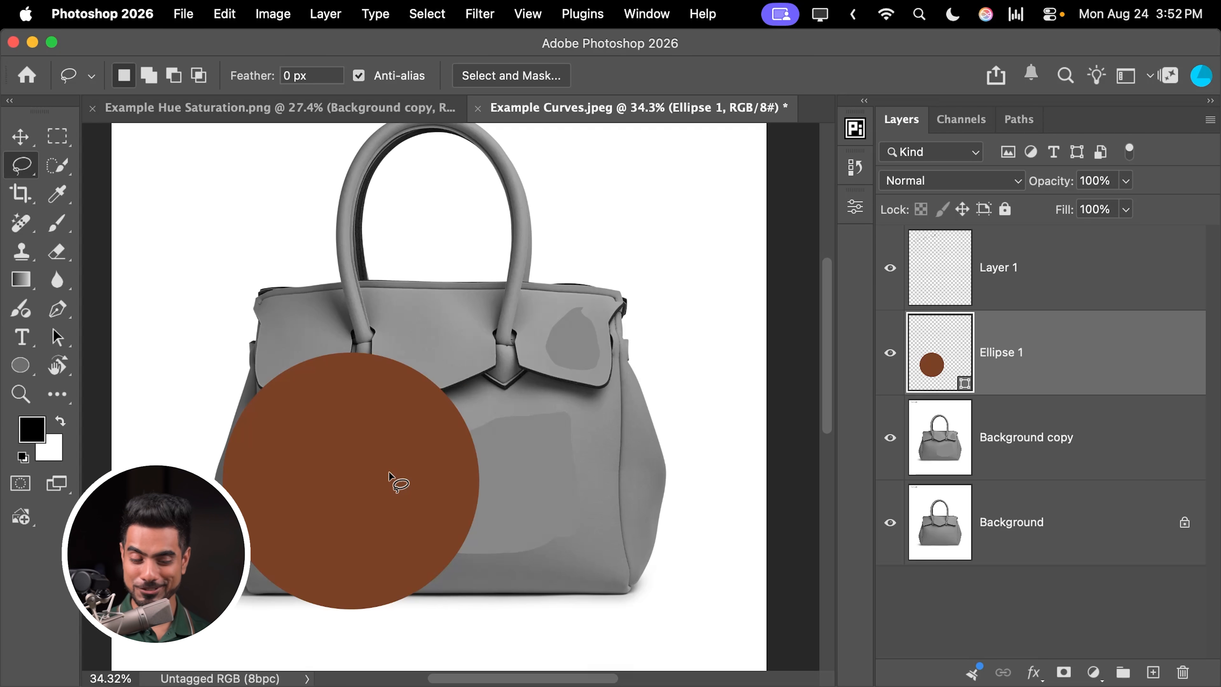
Step: Add a Curves adjustment layer directly above Background copy, below the brown circle
left_click(1020, 452)
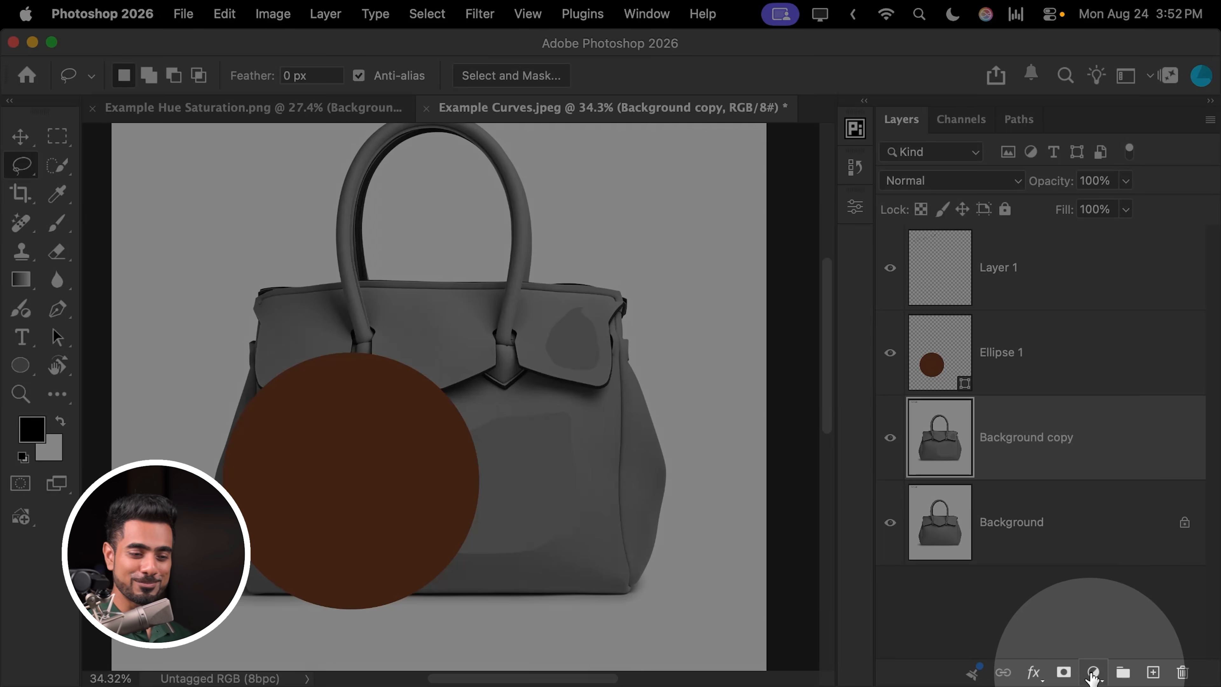
left_click(1093, 672)
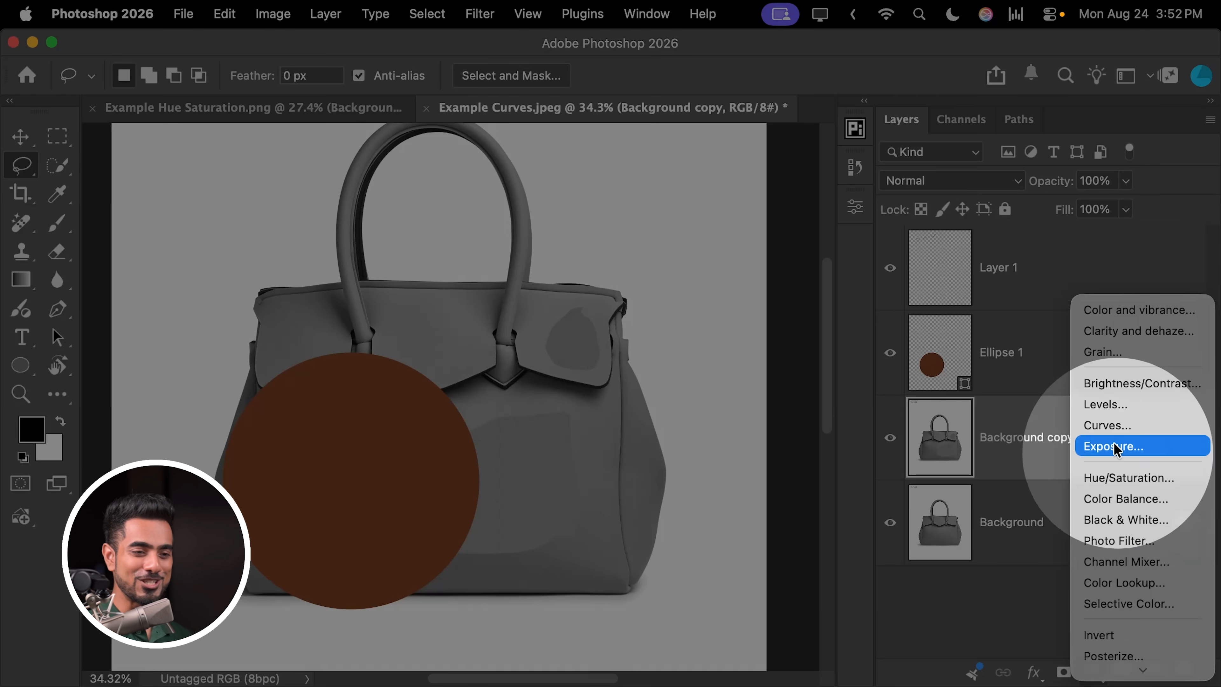
left_click(1106, 425)
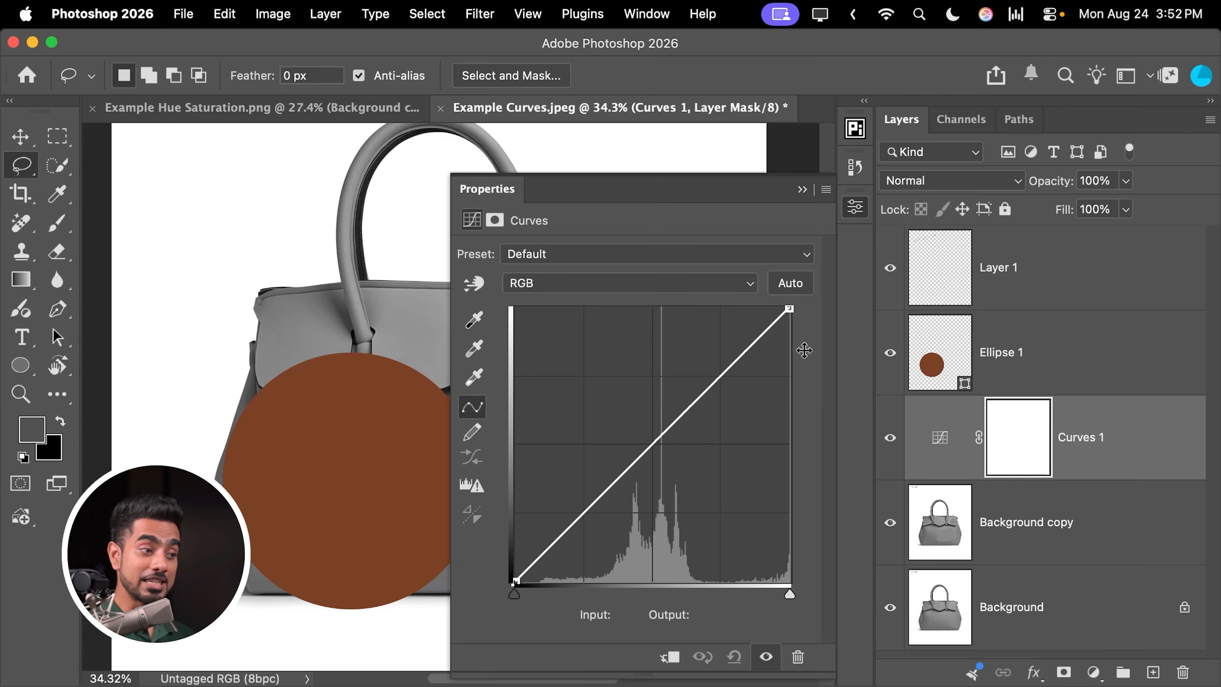
Step: Sample the averaged patch with the Curves on-image adjustment tool to place a matching point on each colour channel's curve
left_click(474, 283)
scroll(304, 345, "right", 3)
scroll(304, 344, "right", 3)
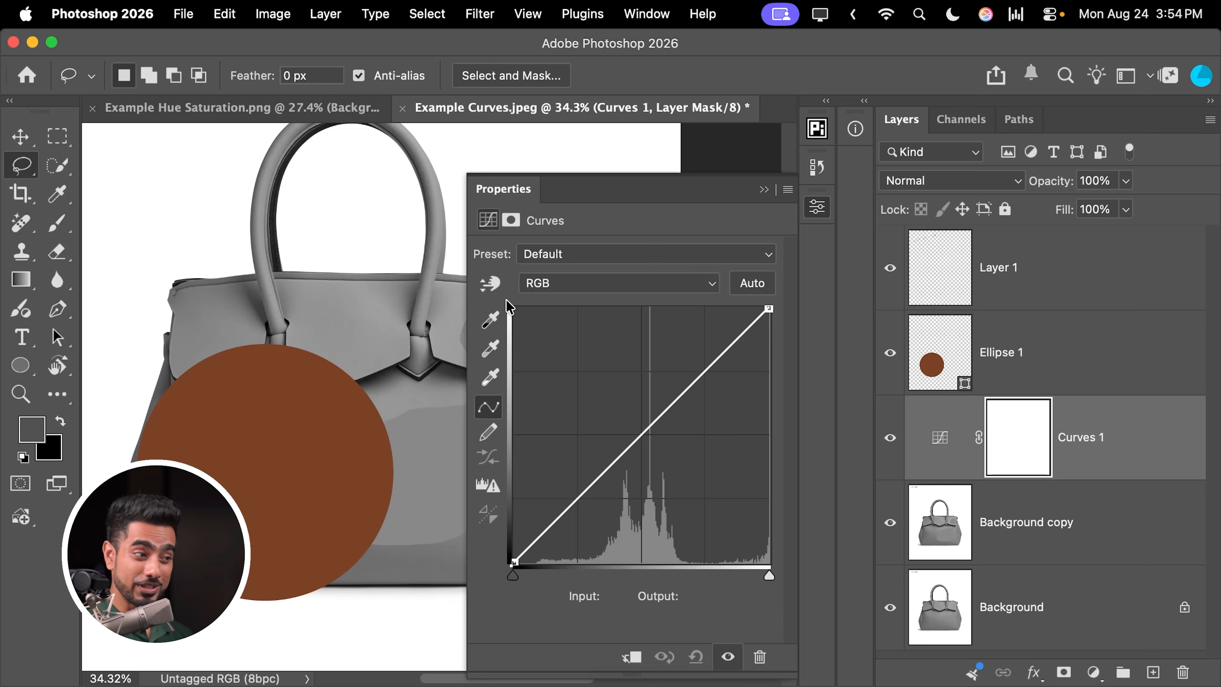
left_click(490, 283)
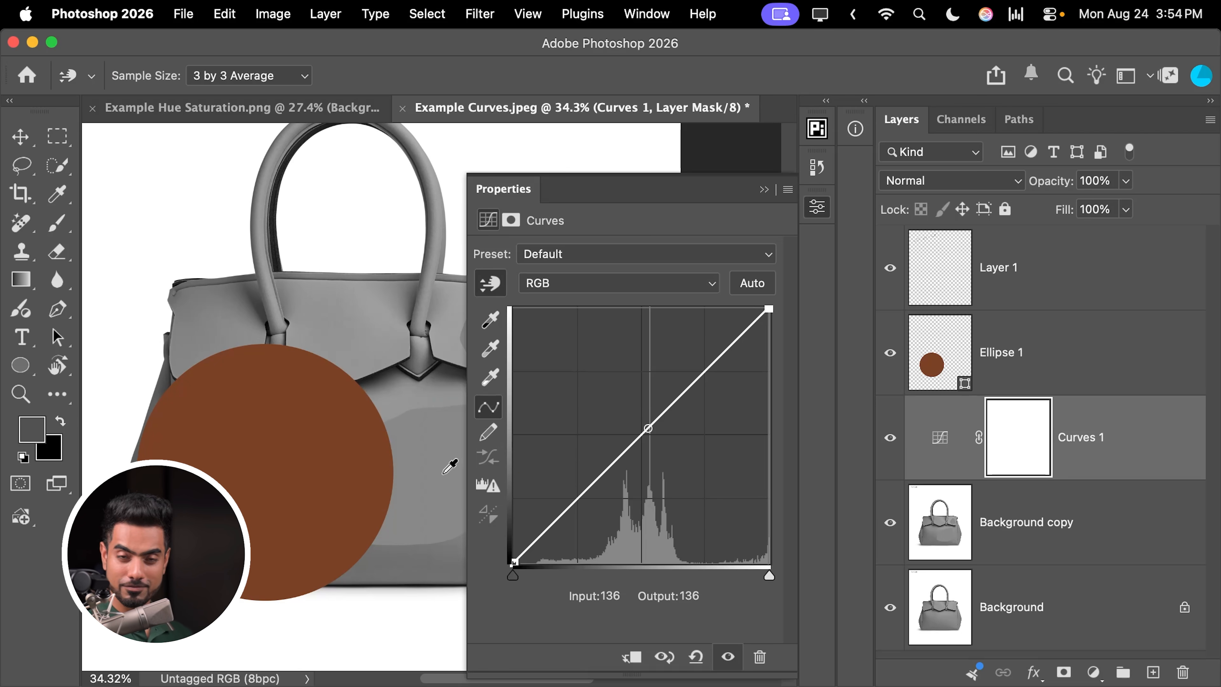
Step: Check the sampled point on the Red, Green and Blue curves in turn
left_click(562, 287)
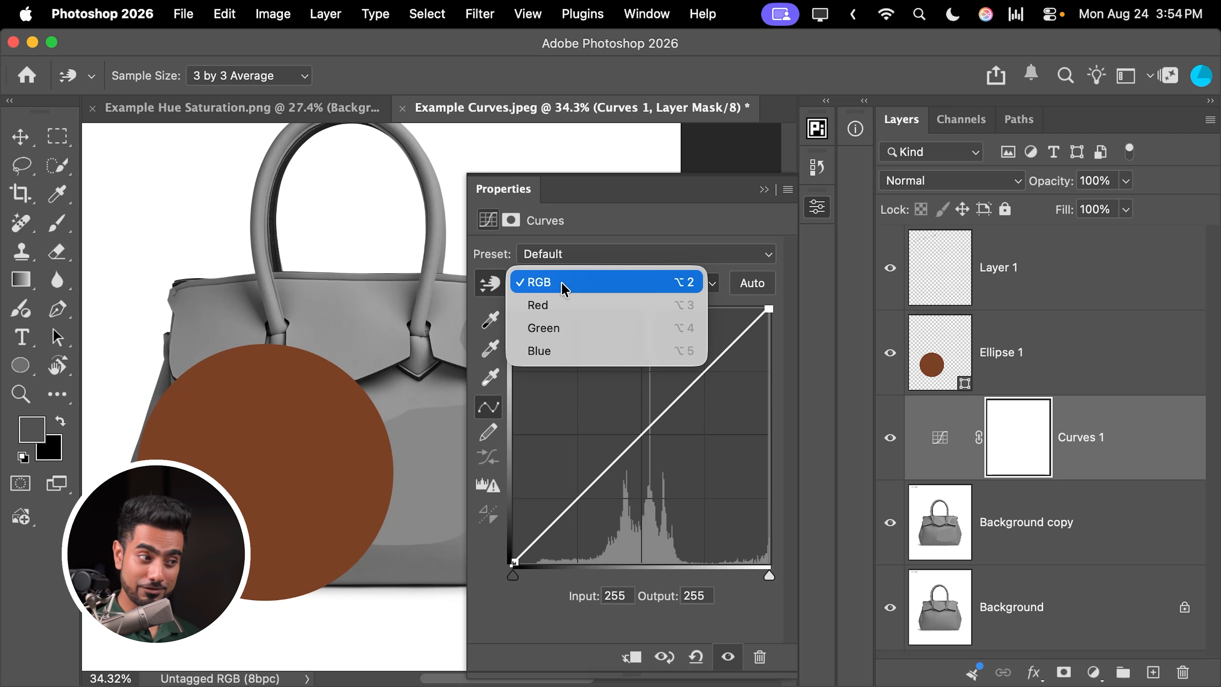
left_click(568, 304)
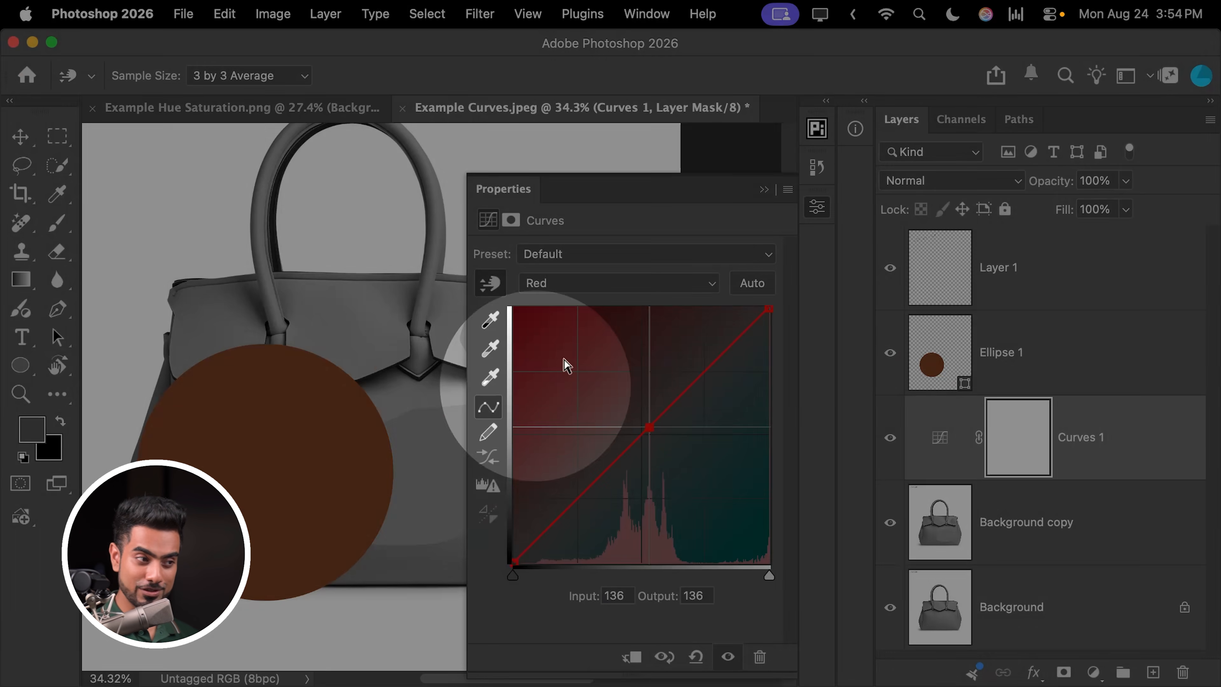
left_click(605, 283)
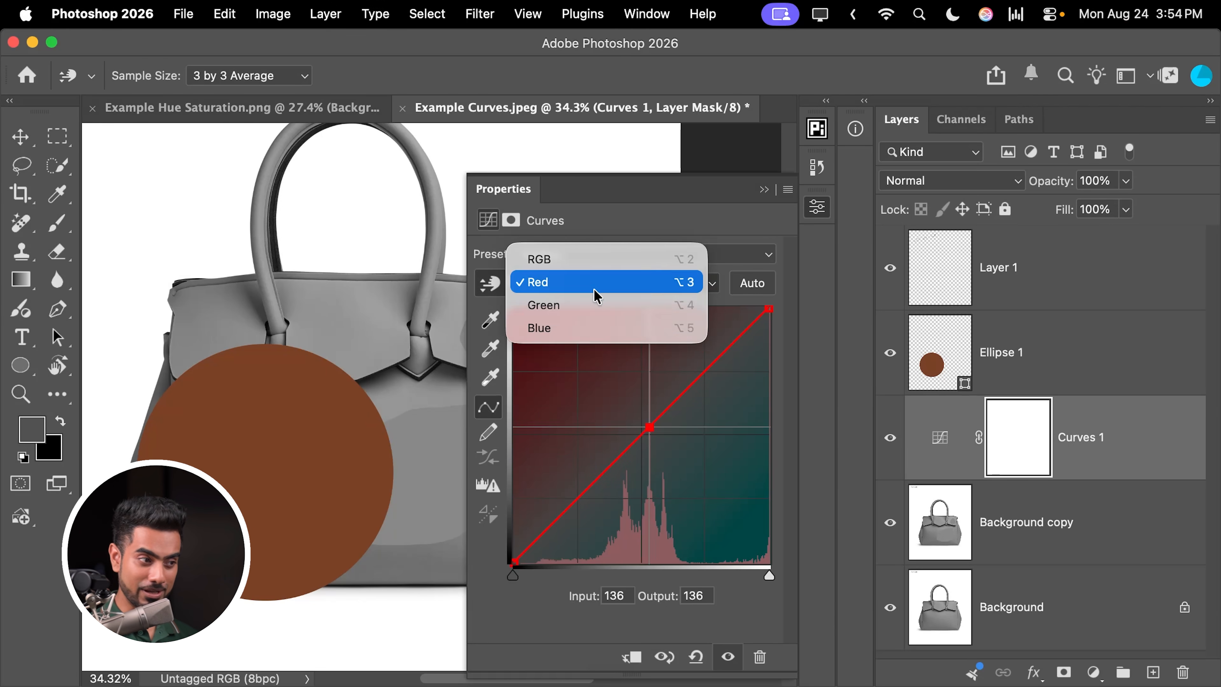
left_click(597, 312)
left_click(600, 288)
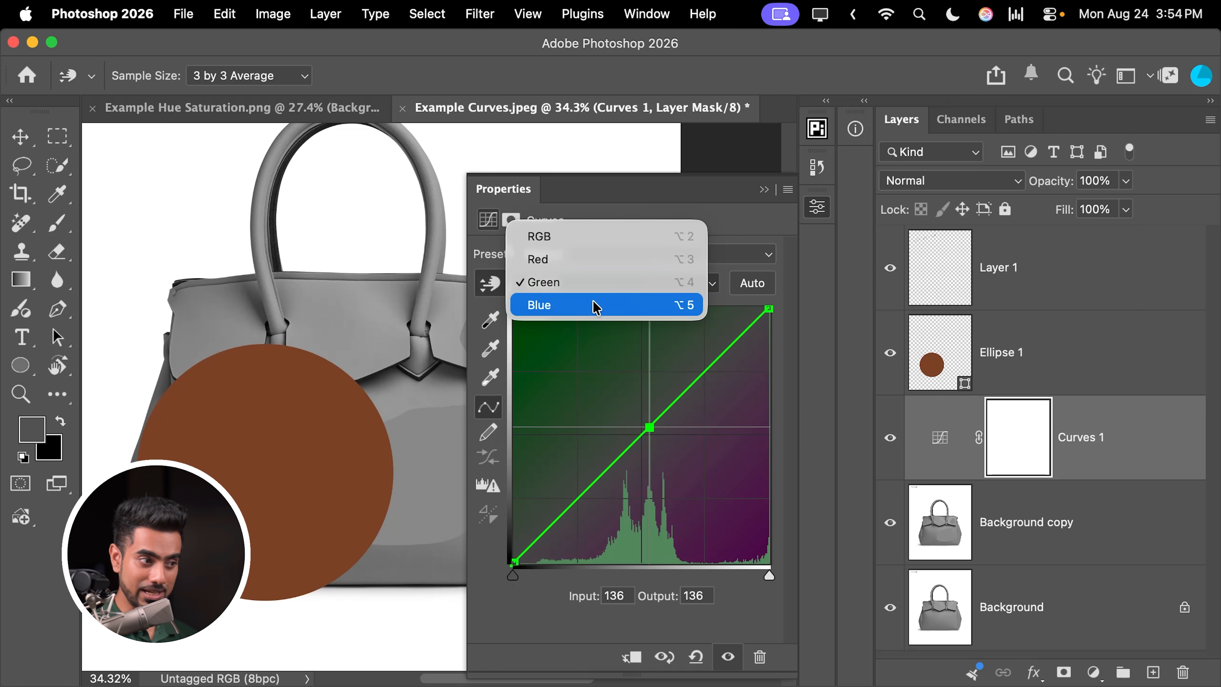
left_click(605, 306)
left_click(606, 286)
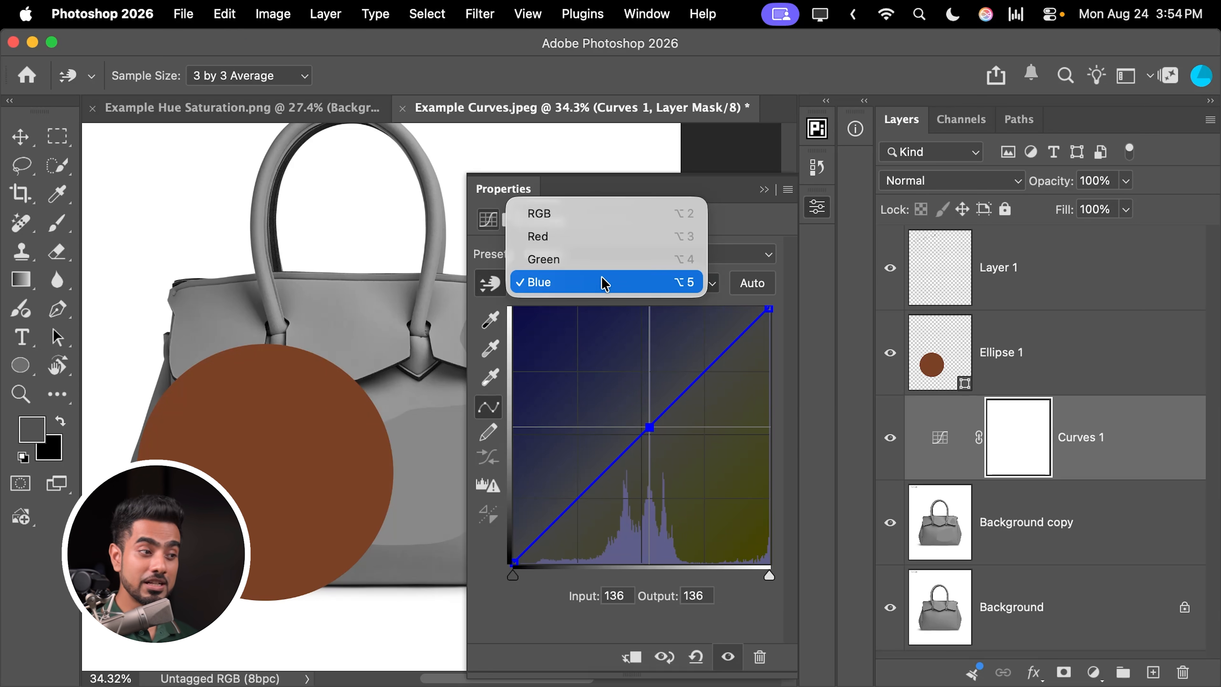
Step: Set the Output of the sampled point on the Red curve to 123, matching the handwritten RGB note
left_click(607, 236)
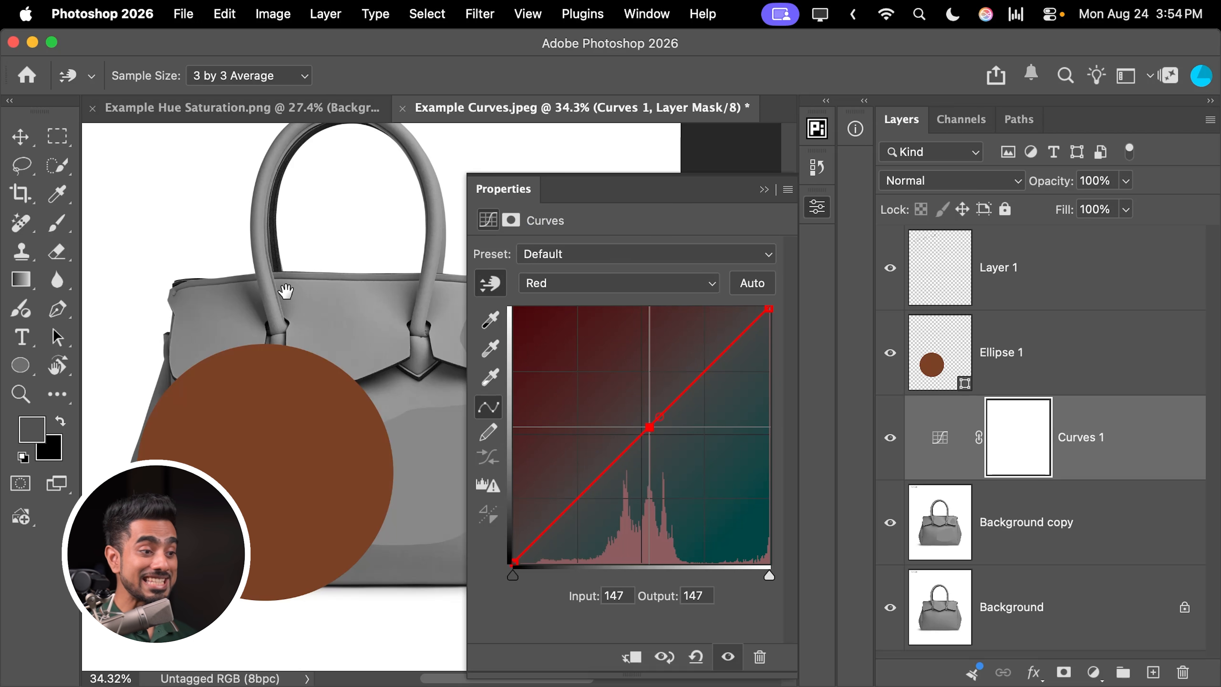
left_click_drag(287, 296, 324, 423)
left_click_drag(298, 380, 316, 448)
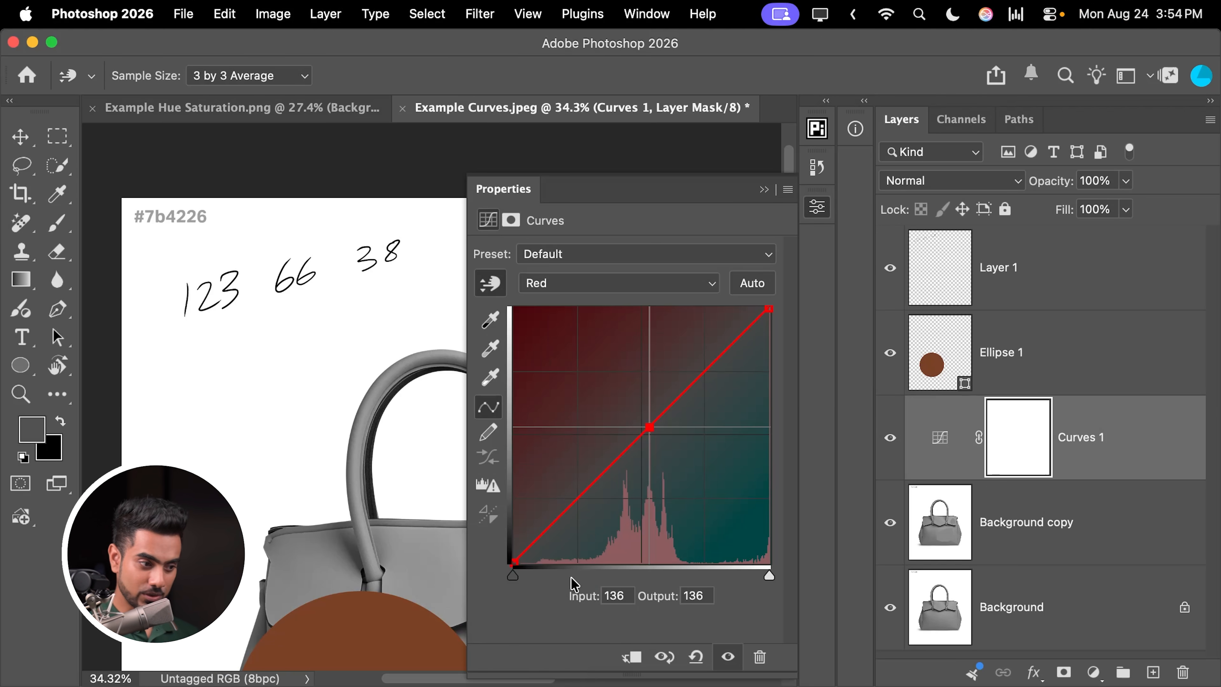
type("123")
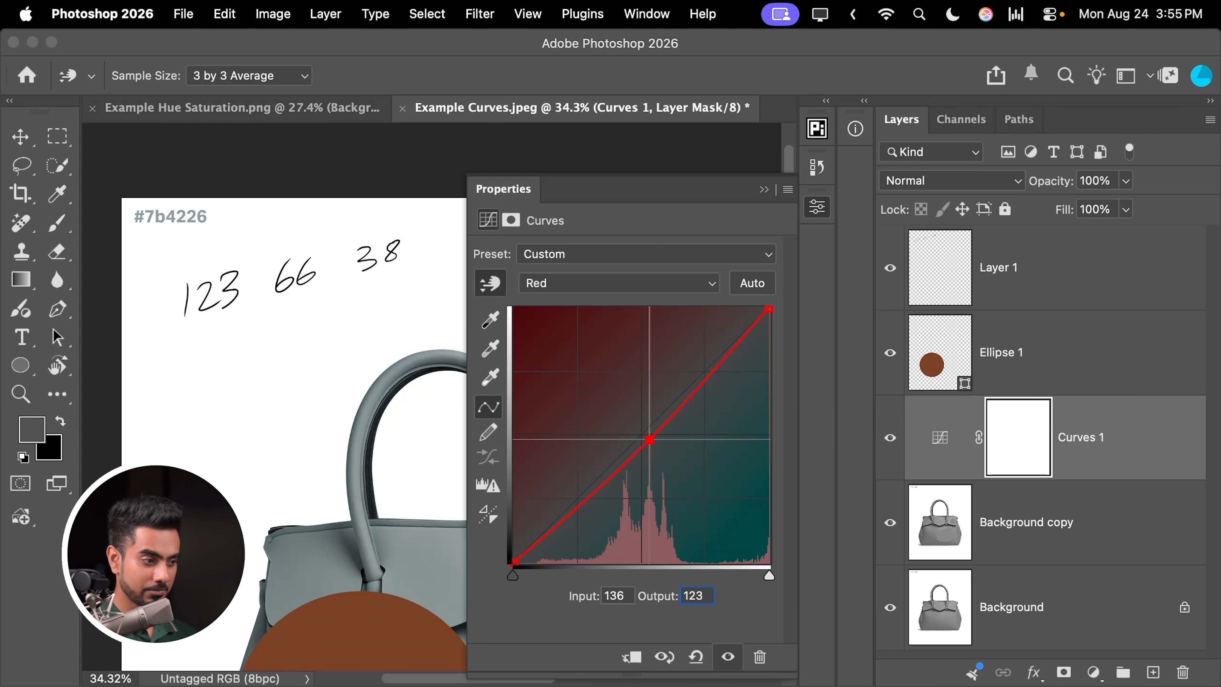
Step: Set the Output of the sampled point on the Green curve to 66
left_click(566, 282)
left_click(573, 302)
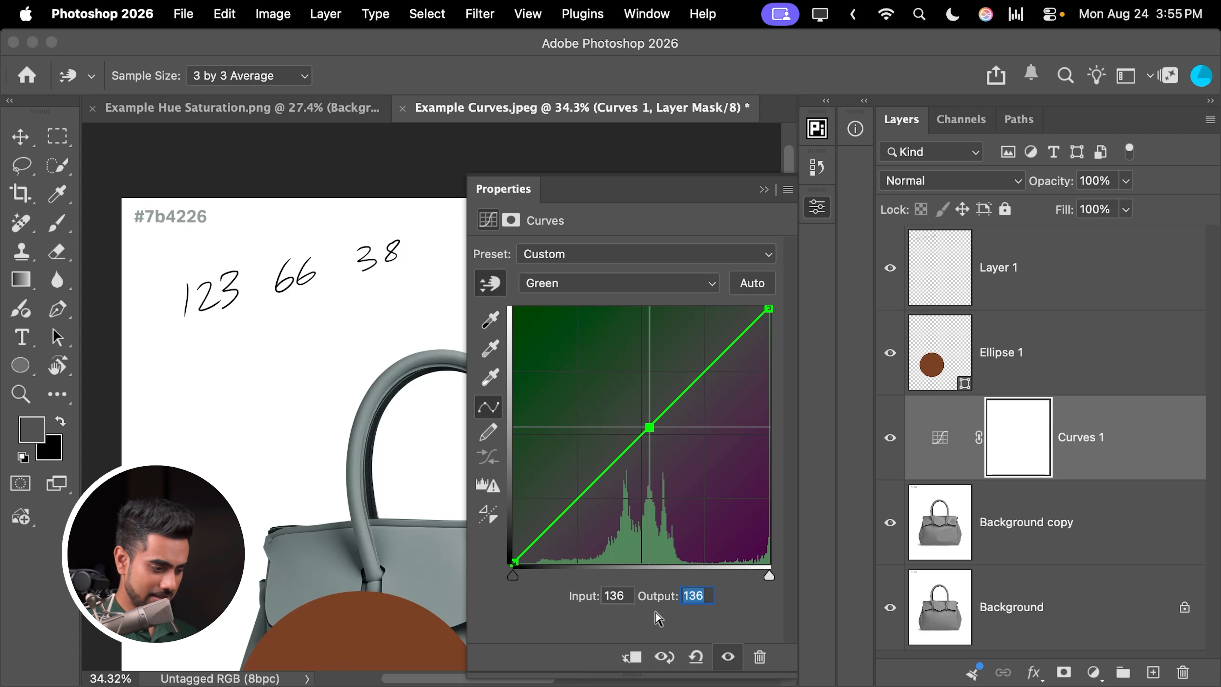
type("66")
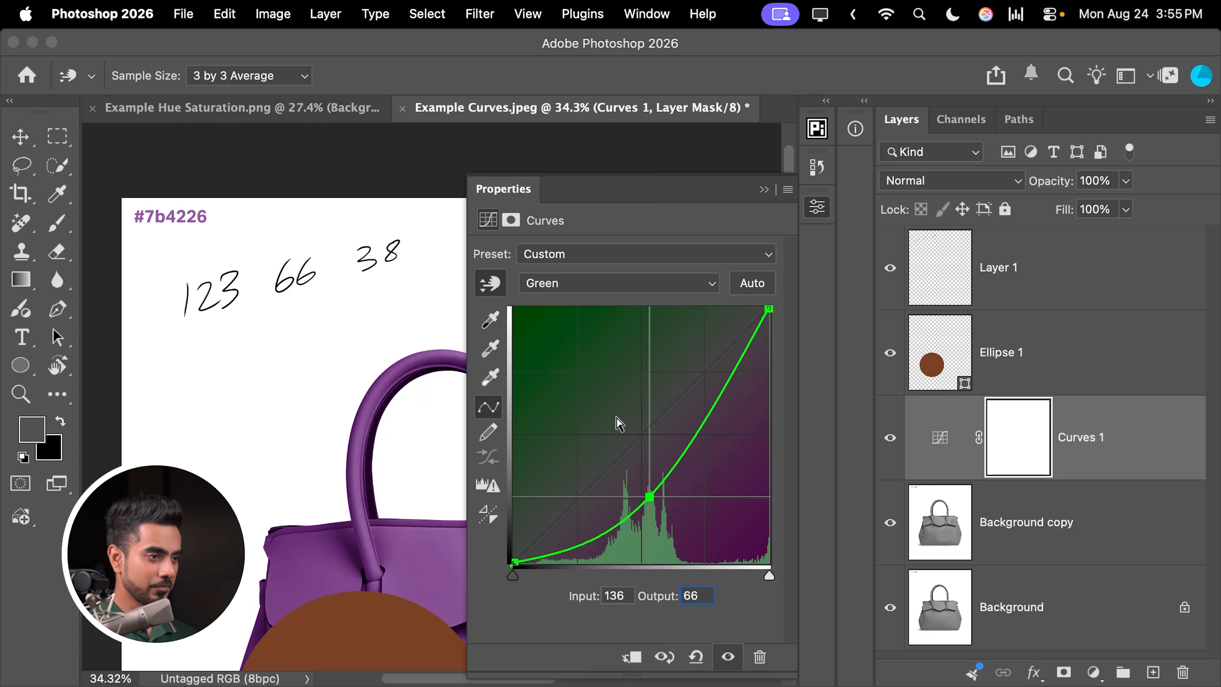
Step: Set the Output of the sampled point on the Blue curve to 38
left_click(561, 282)
left_click(569, 305)
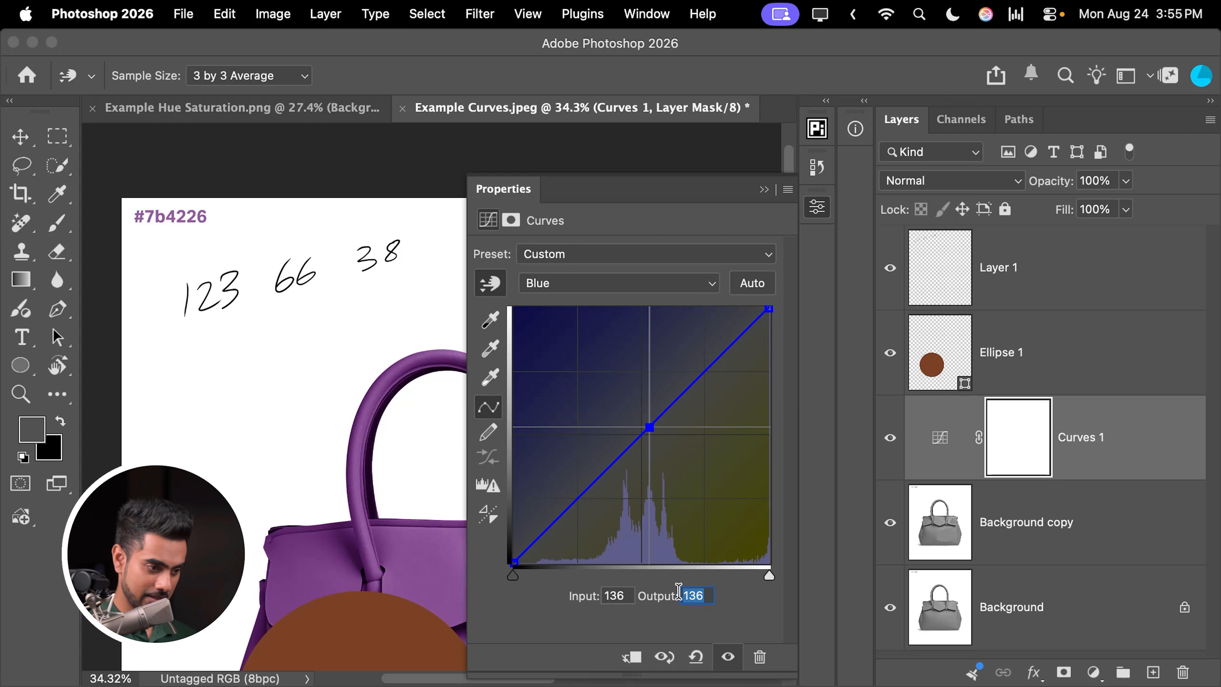
type("38")
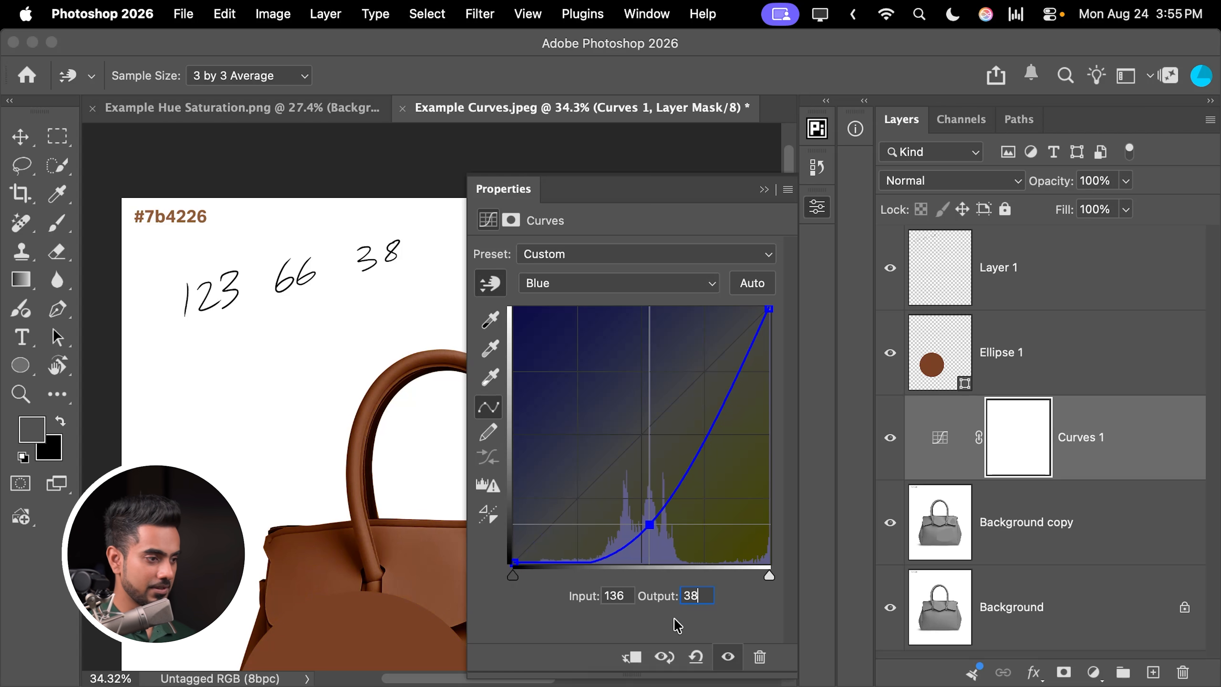
Step: Collapse the Curves properties and compare the recoloured bag body with the brown reference circle
left_click(764, 190)
left_click_drag(545, 455, 547, 248)
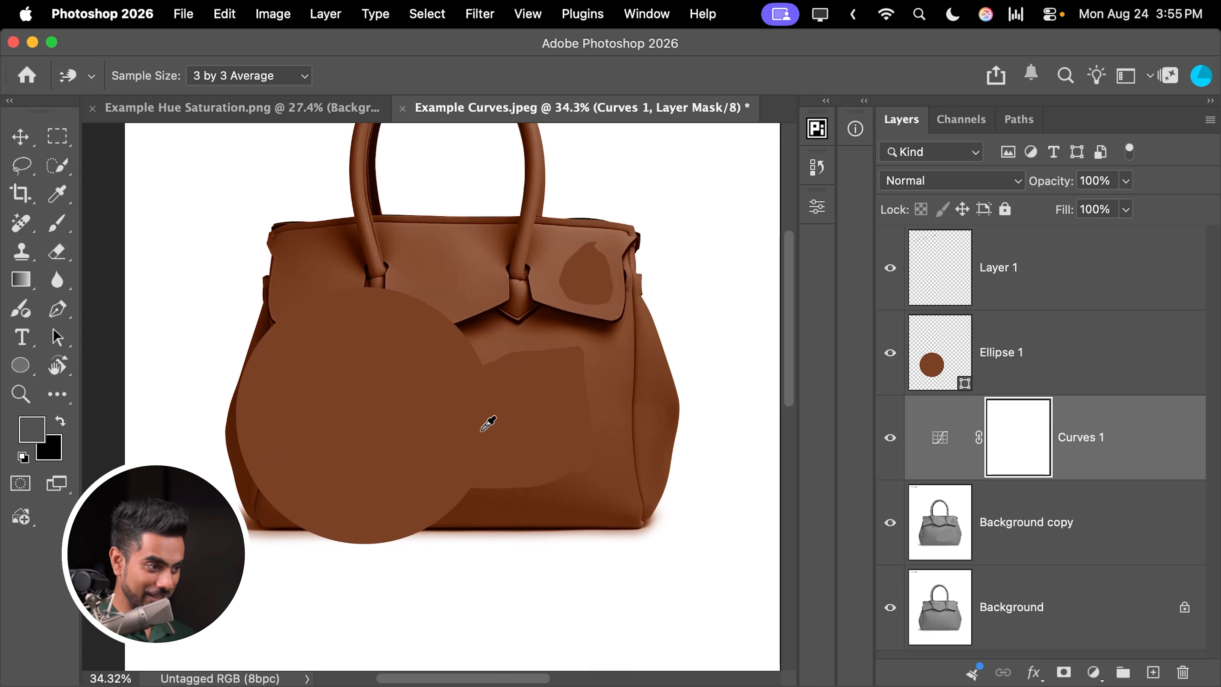
left_click_drag(491, 416, 522, 433)
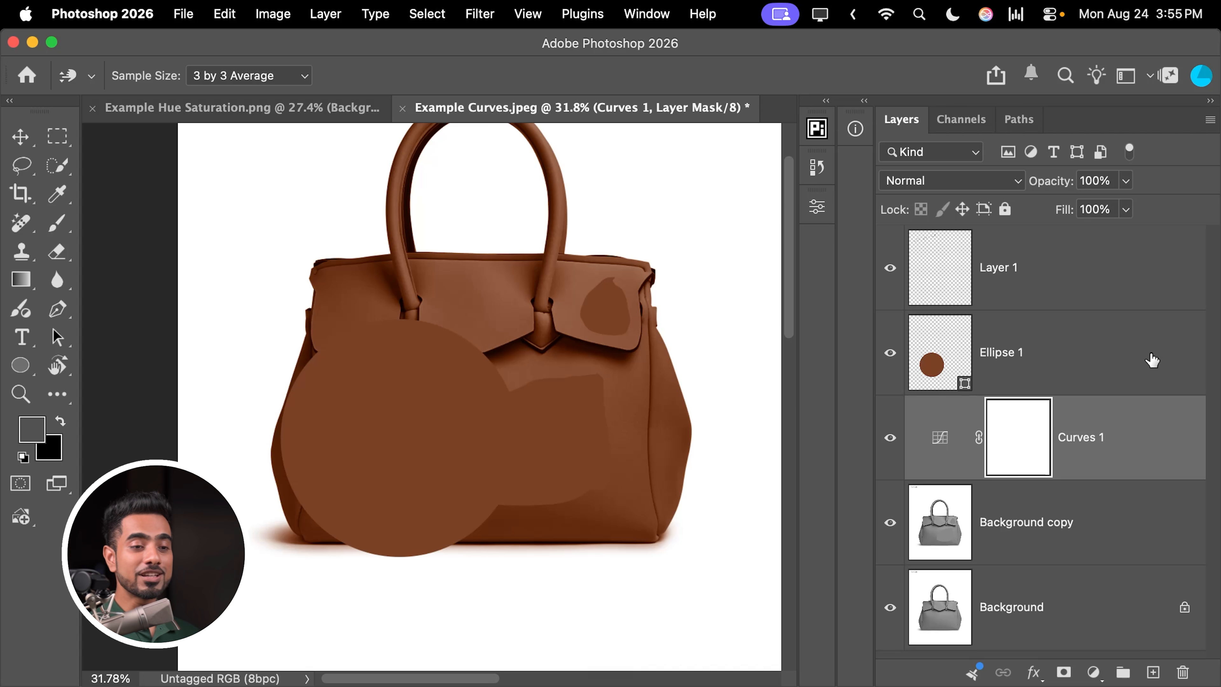
Step: Hide the Background copy, Ellipse 1 and Layer 1 layers and fit the whole image in view
left_click(1007, 513)
key("l")
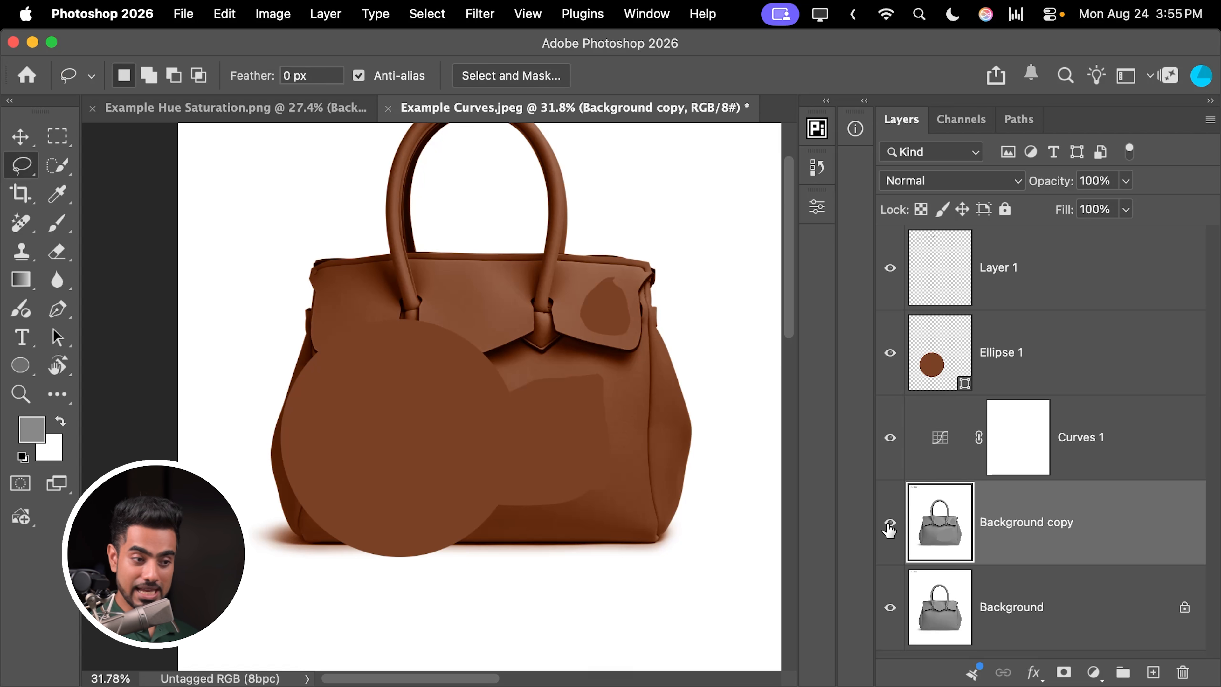
left_click(889, 525)
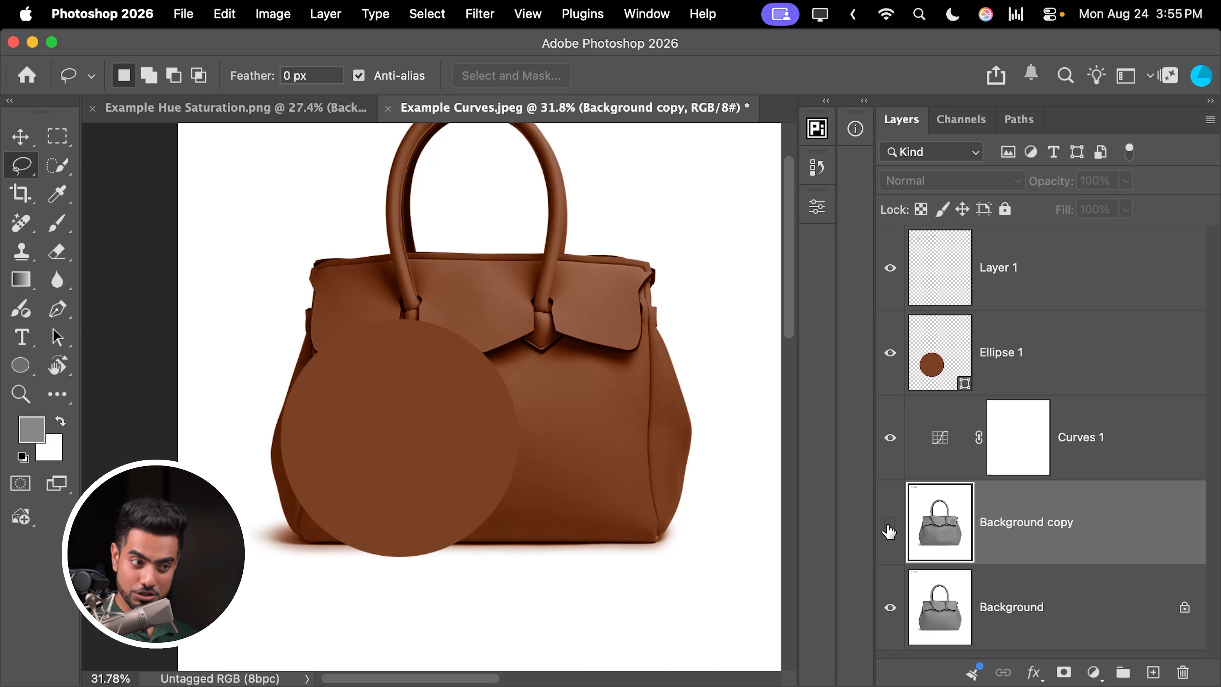
left_click(889, 355)
key("super+0")
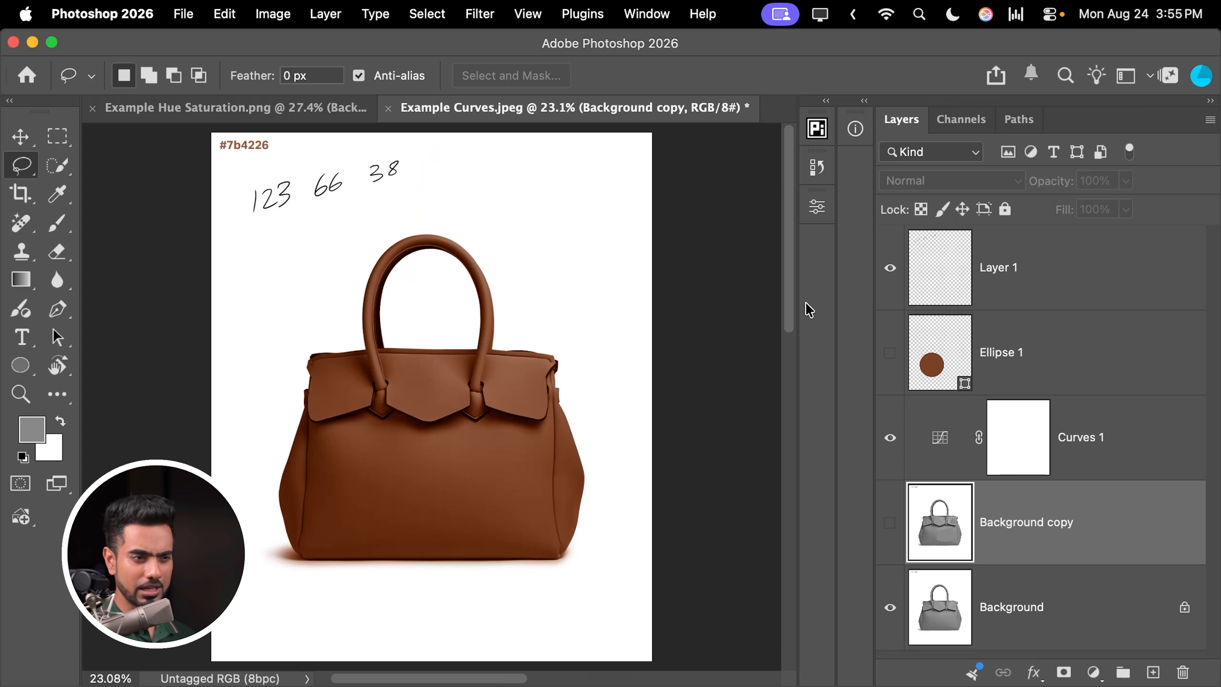
left_click(889, 270)
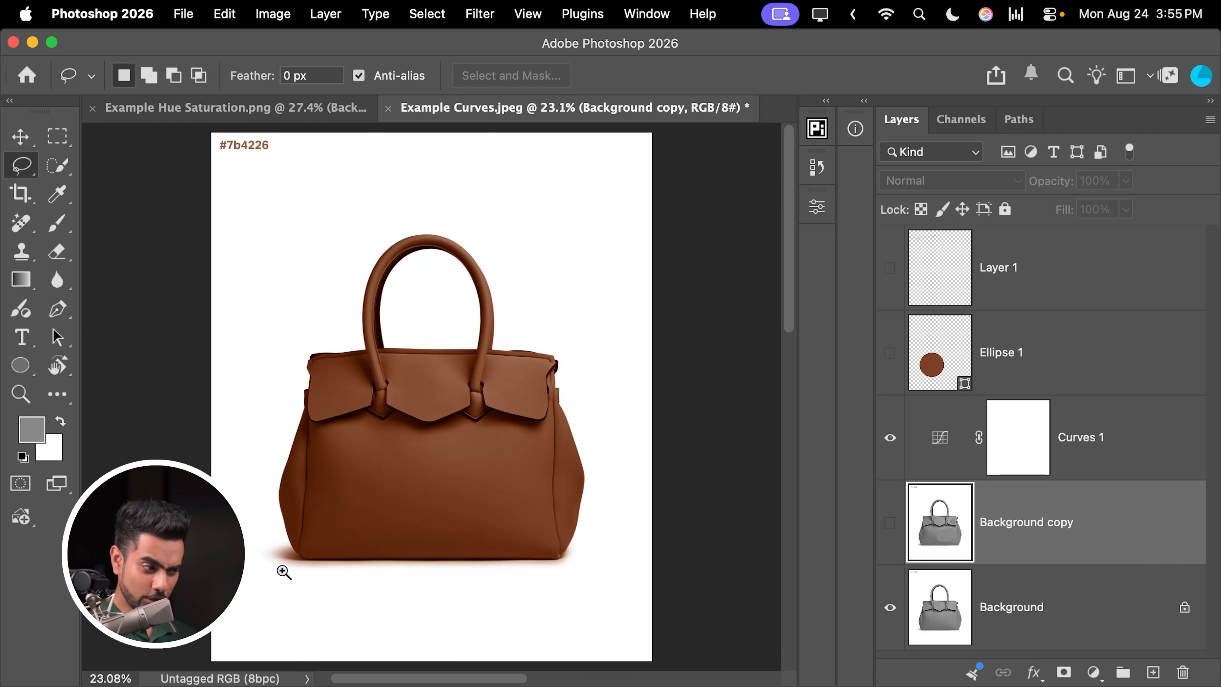
scroll(289, 570, "up", 5)
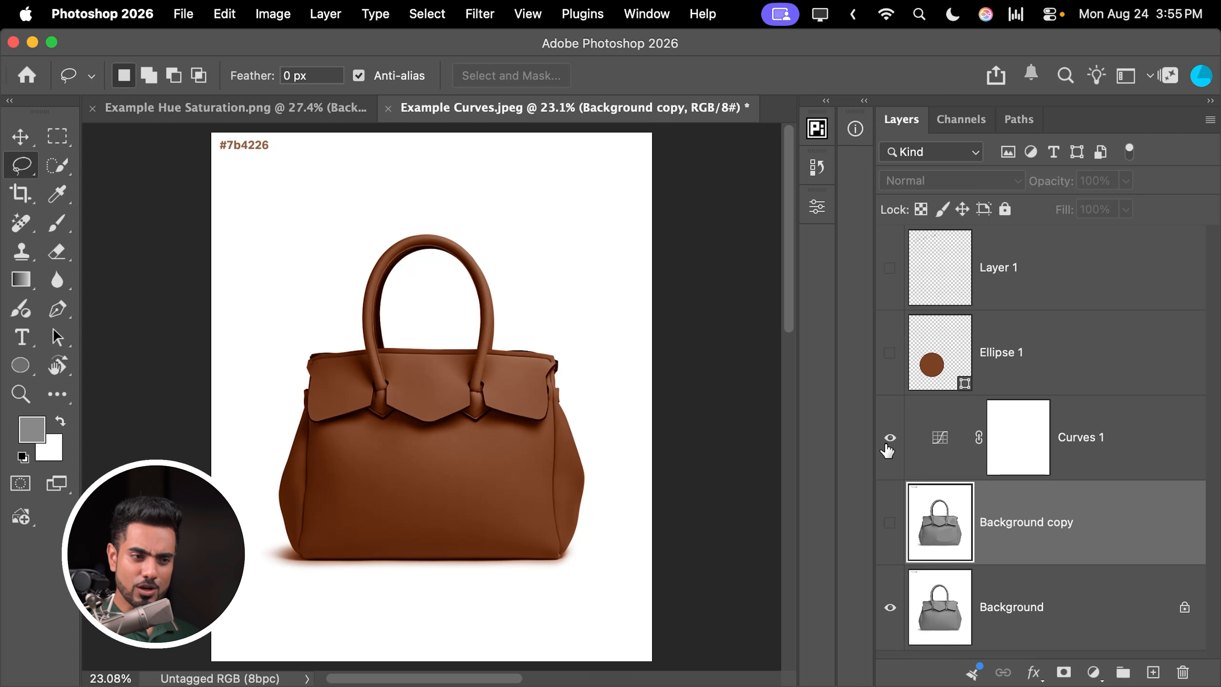
Step: Hide the Curves 1 adjustment and select the handbag on the Background layer with the Quick Selection Tool's Select Subject
left_click(889, 438)
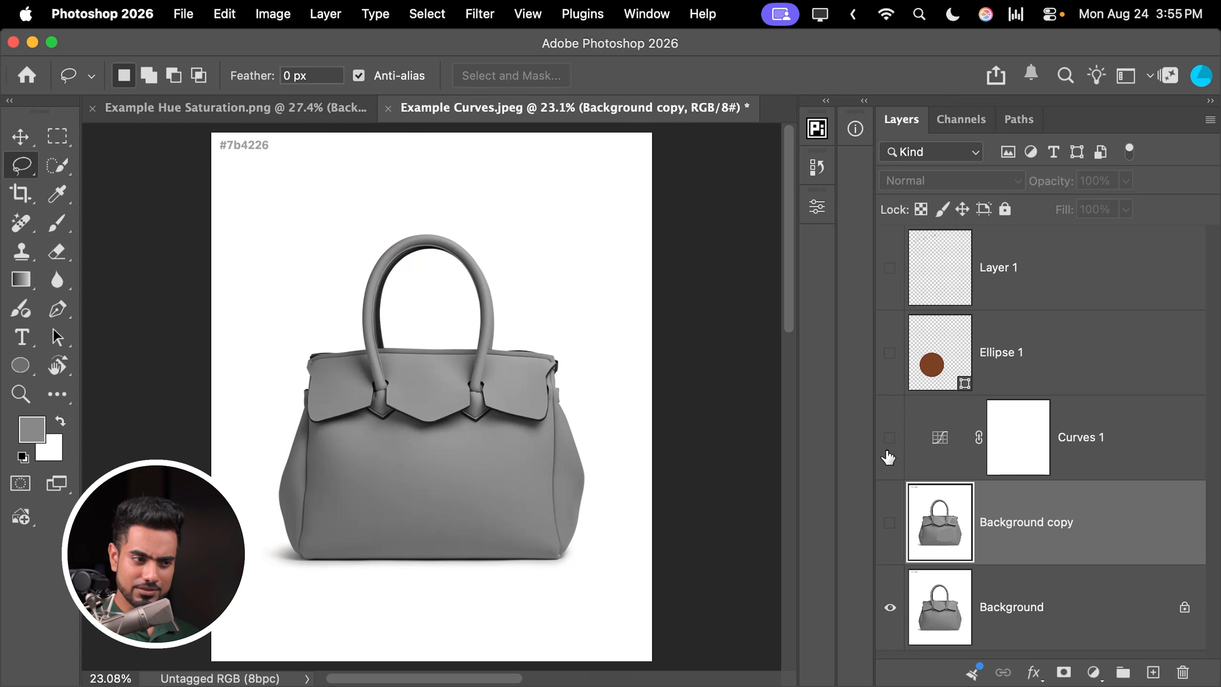
left_click(996, 610)
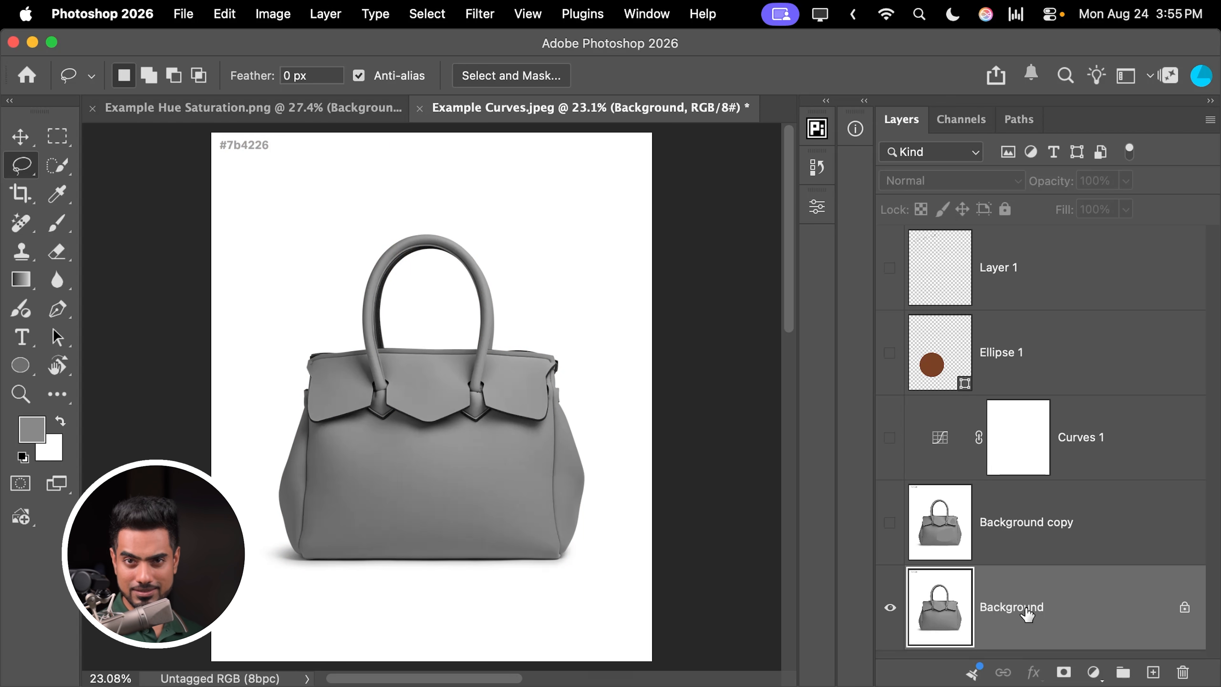
left_click(58, 165)
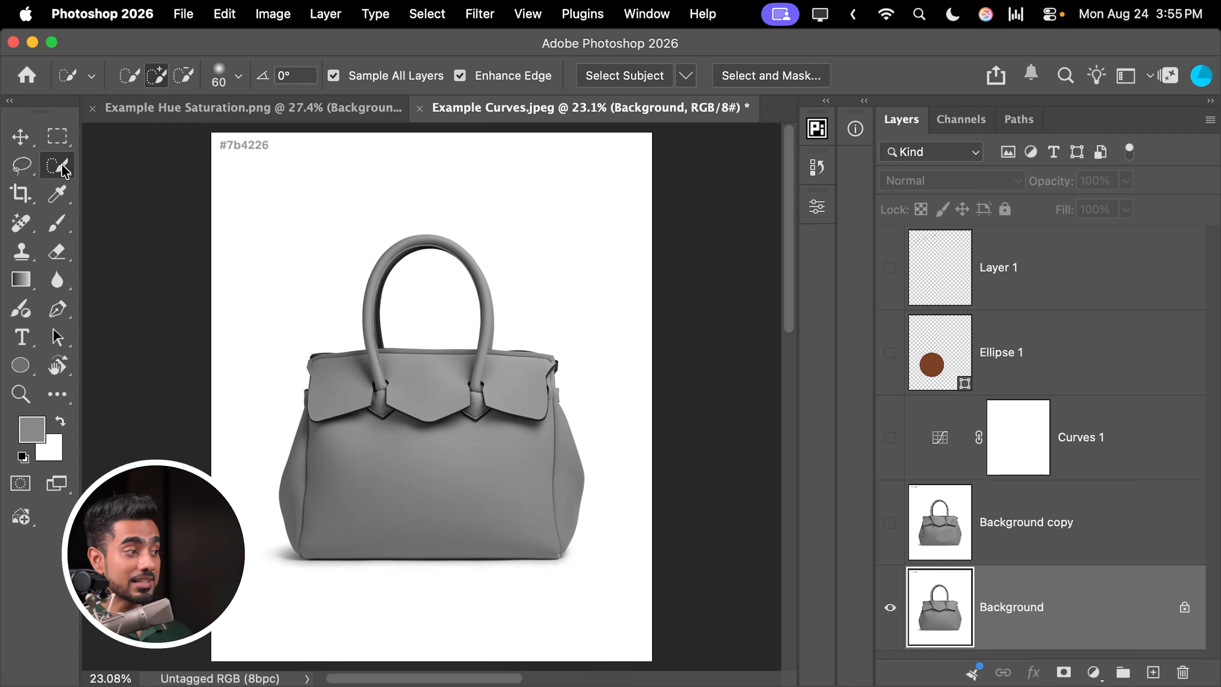
right_click(57, 165)
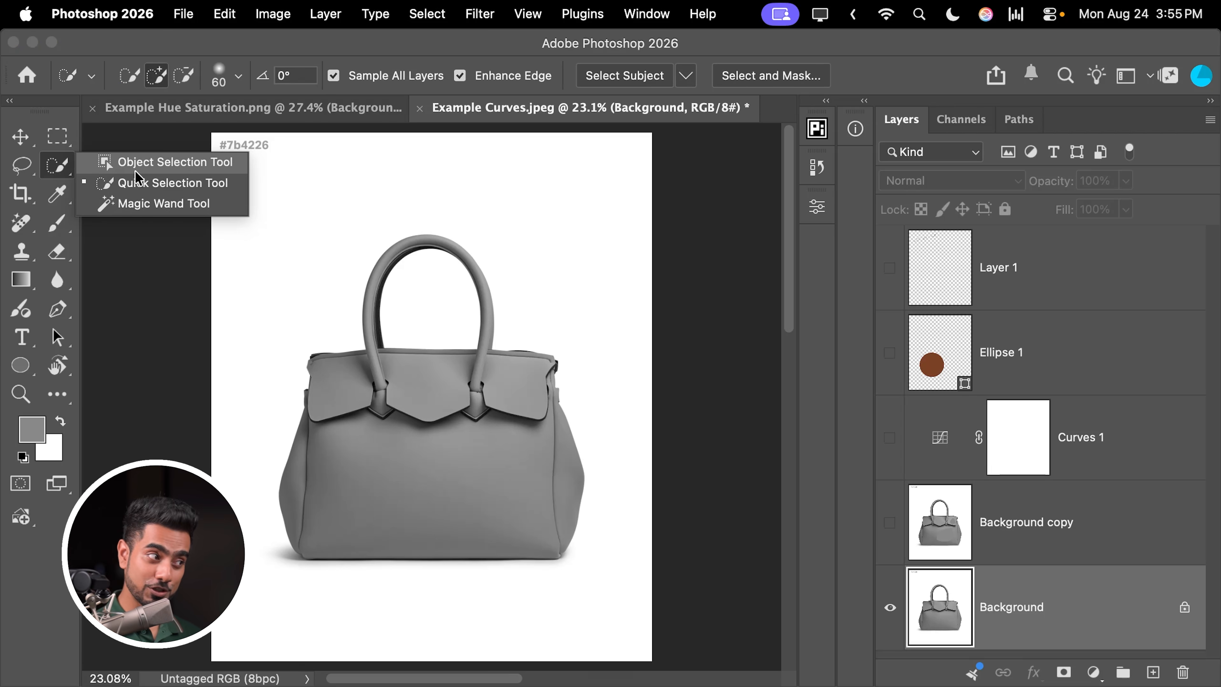
left_click(139, 183)
left_click(616, 81)
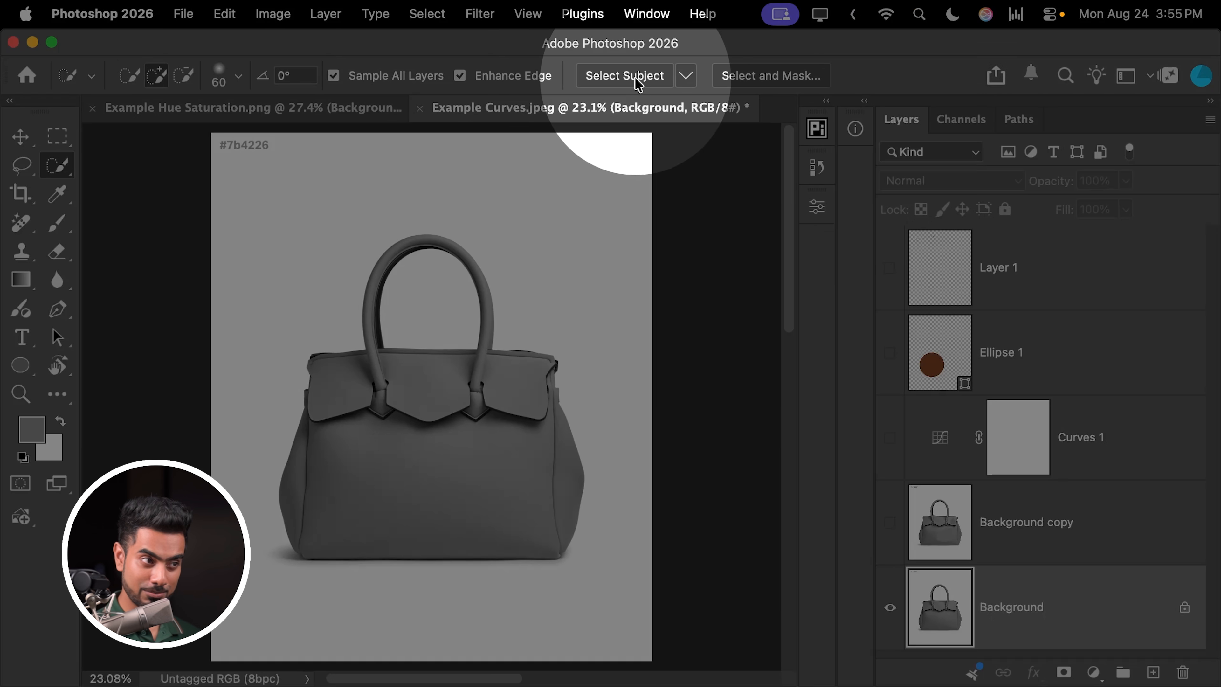
left_click(639, 82)
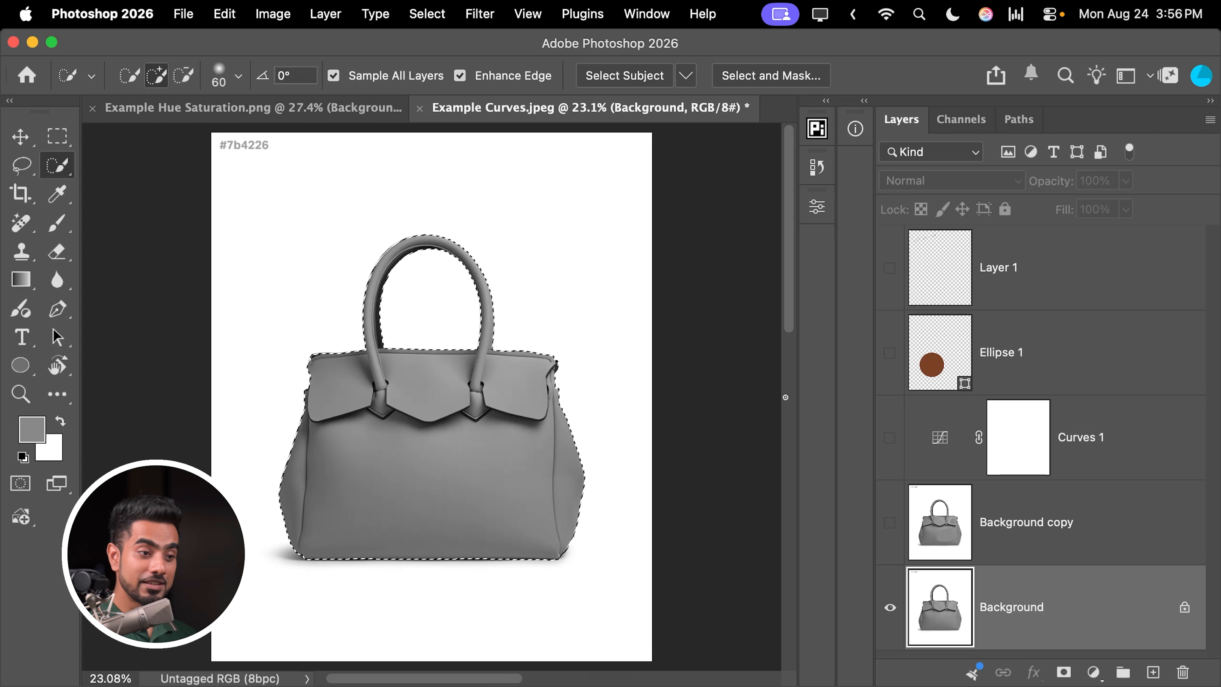
Step: Show Curves 1 again and limit it to the bag by filling the selection on its mask with black, deselecting and inverting the mask
left_click(889, 440)
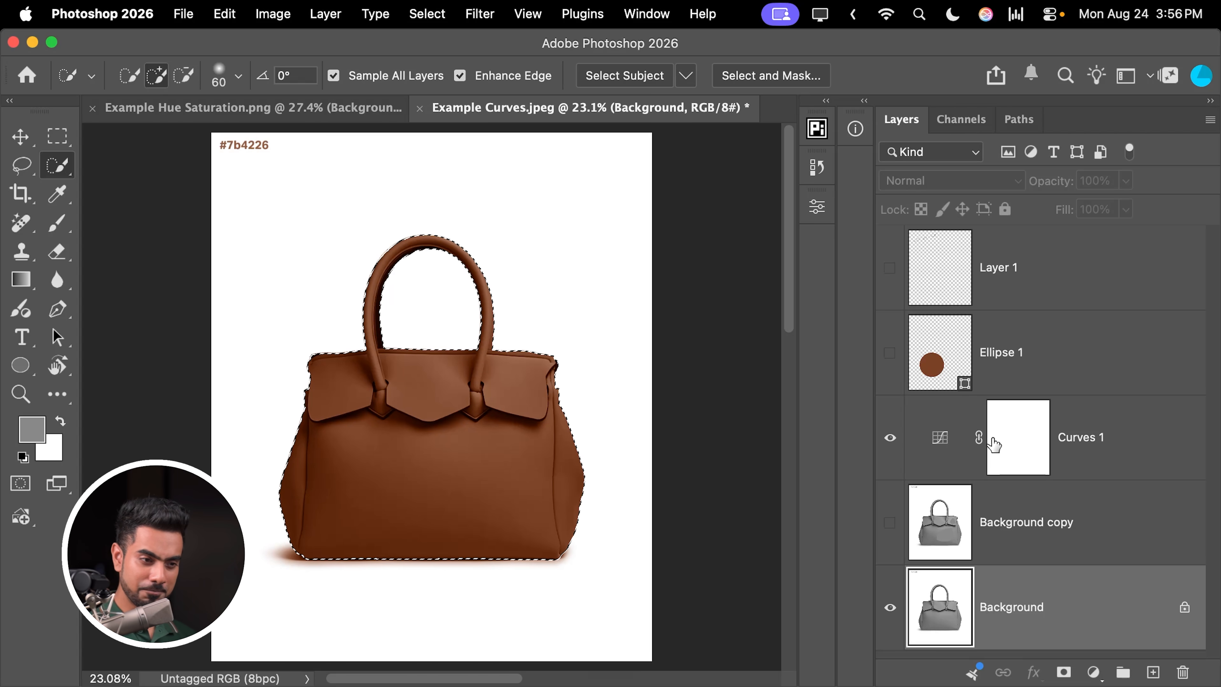
left_click(1018, 435)
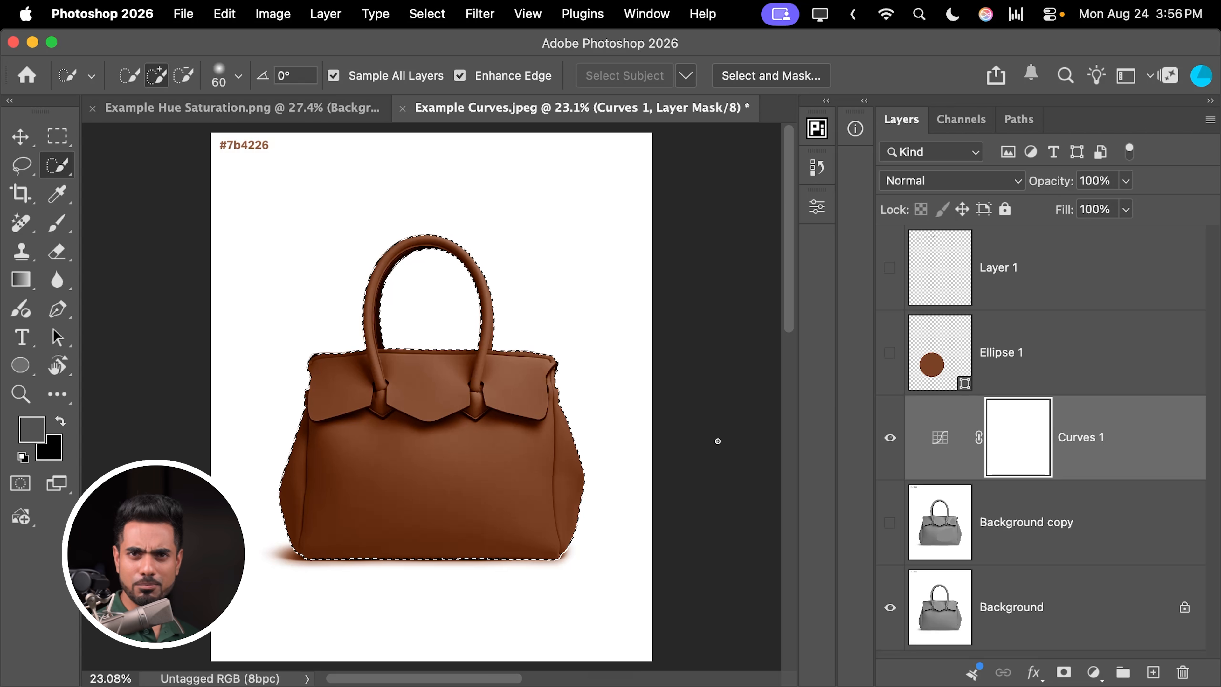
key("d")
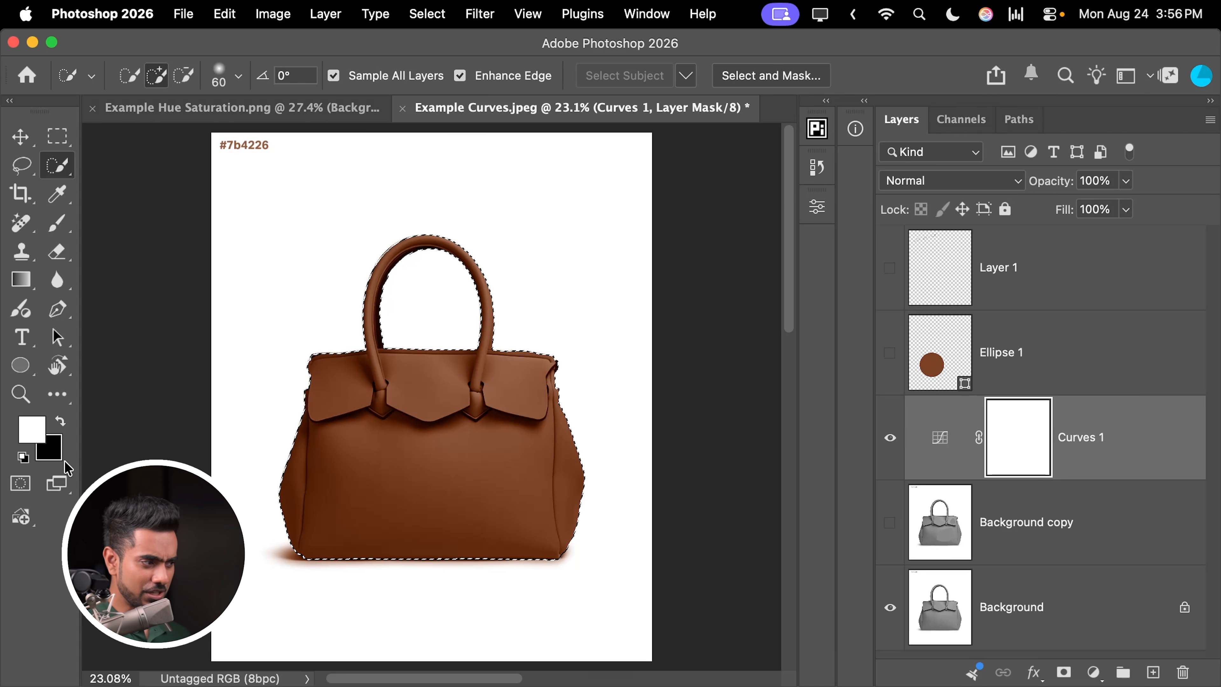
key("x")
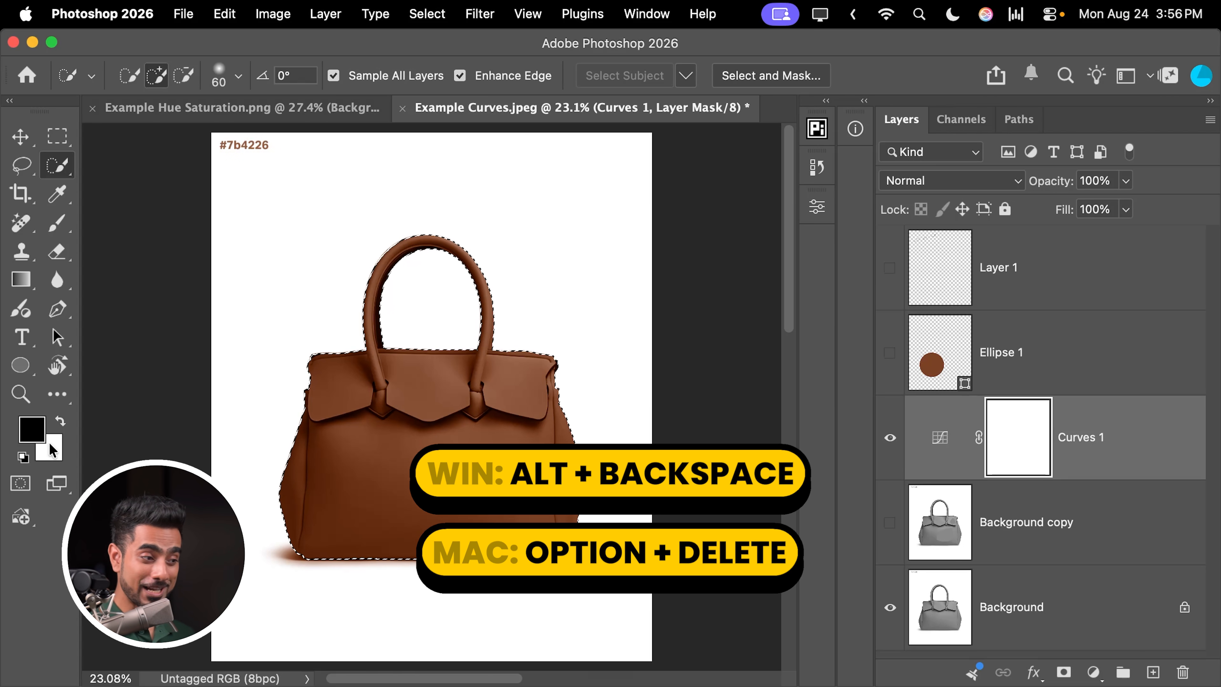
key("alt+BackSpace")
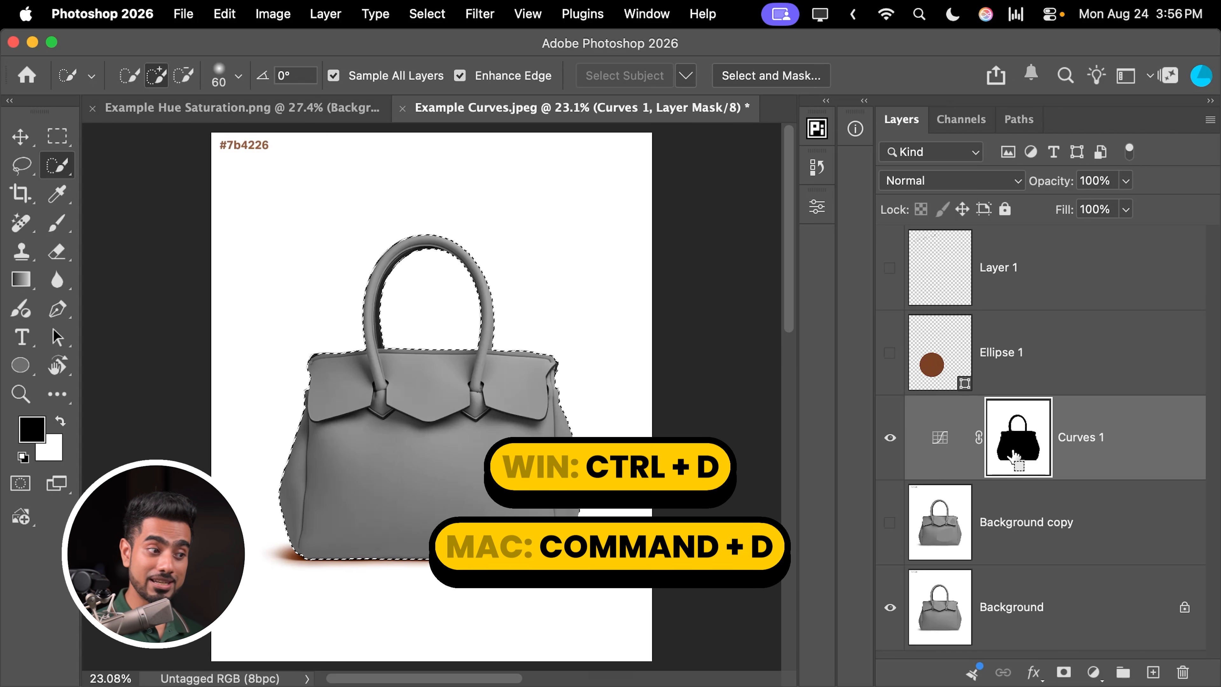
key("super+d")
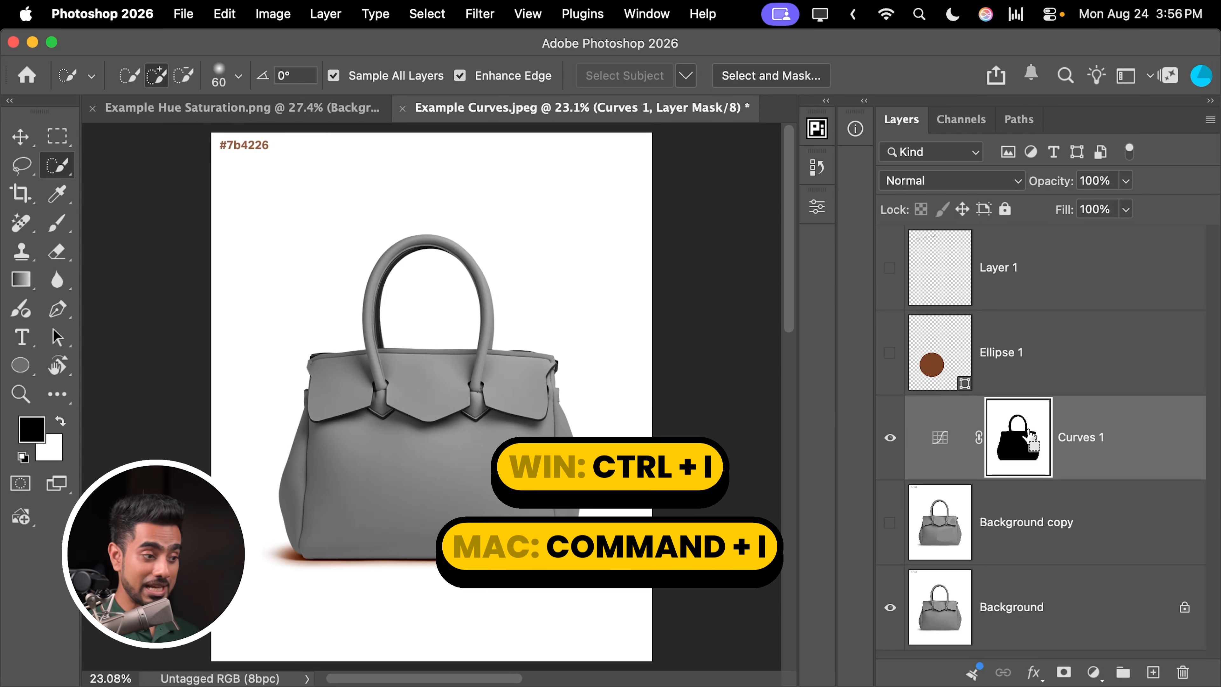
key("super+i")
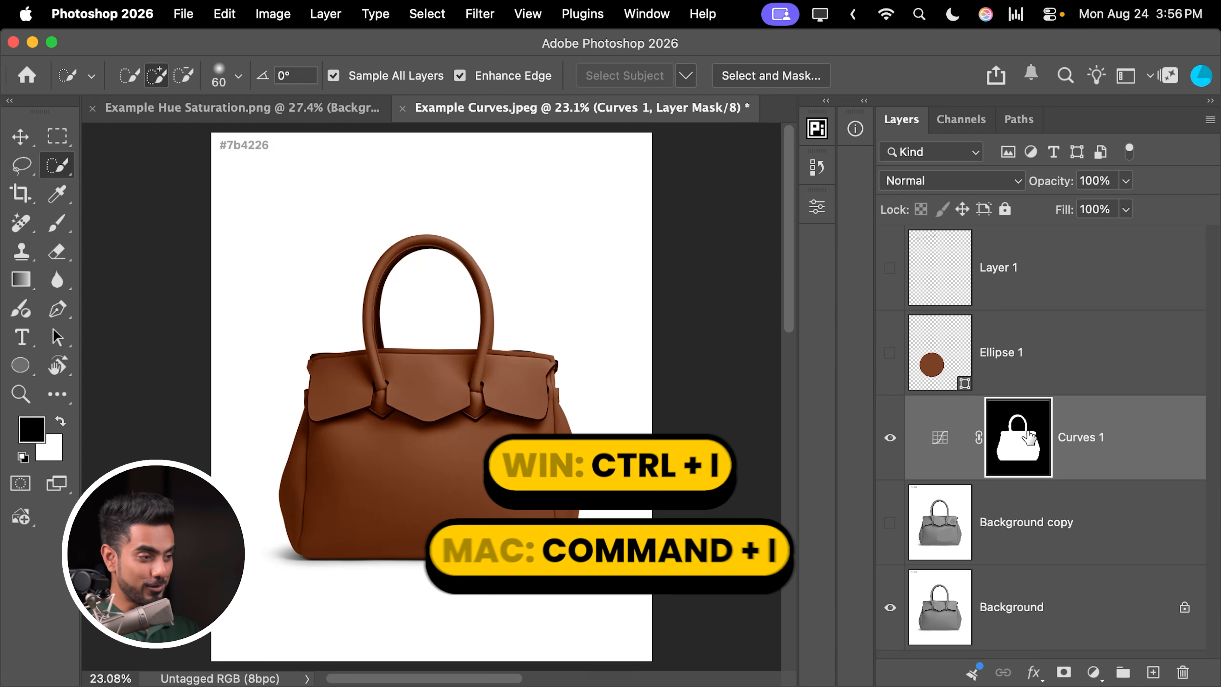